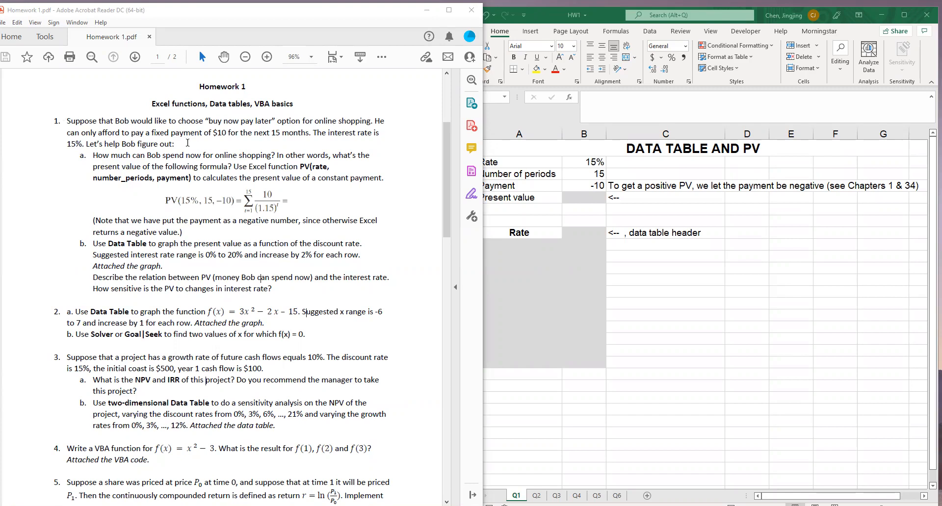
Compute the present value in B5 with the formula =PV(B2,B3,B4), using the rate, number of periods and payment
double_click(221, 134)
drag(272, 134, 303, 134)
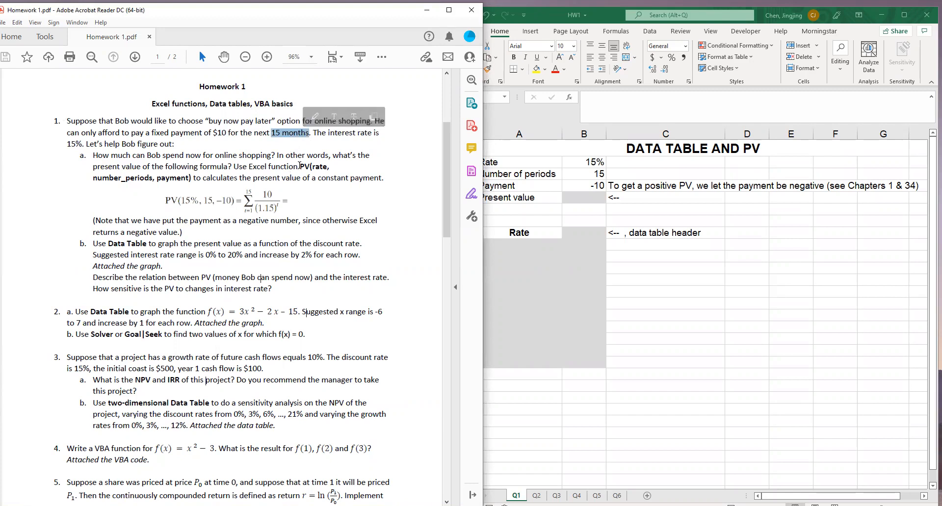
drag(170, 133, 304, 133)
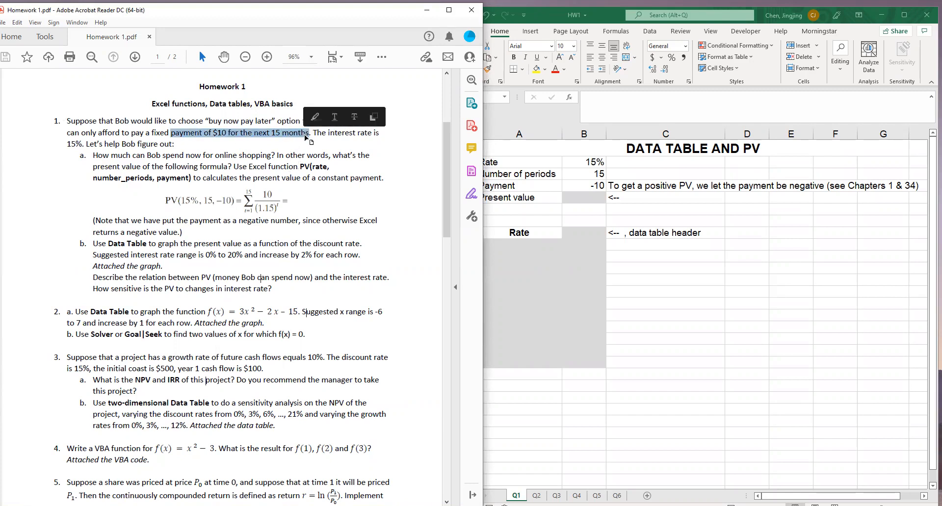
click(582, 198)
text(=)
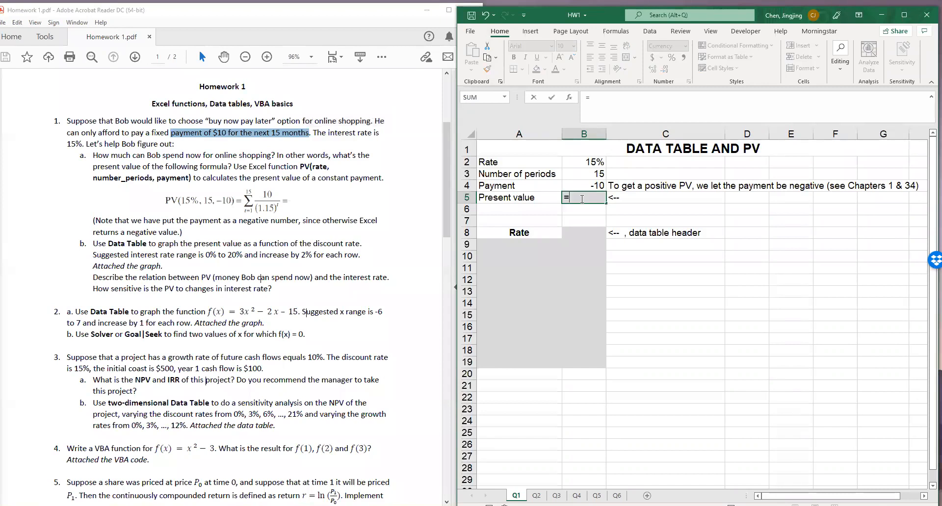
text(PV()
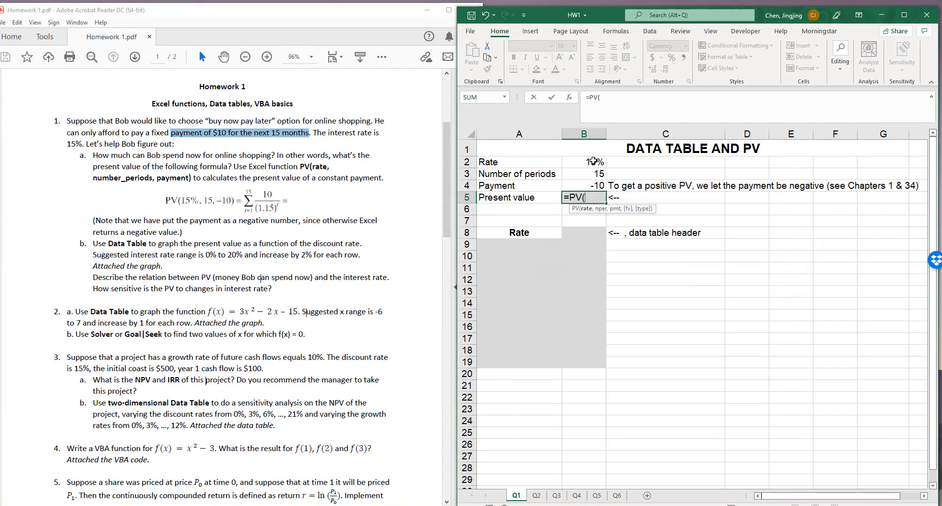
click(593, 161)
text(,)
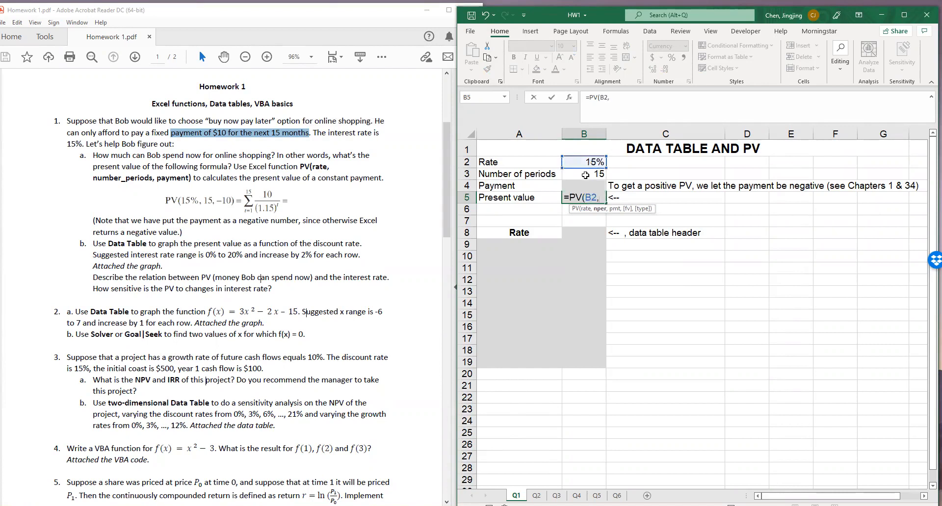
click(585, 175)
text(,)
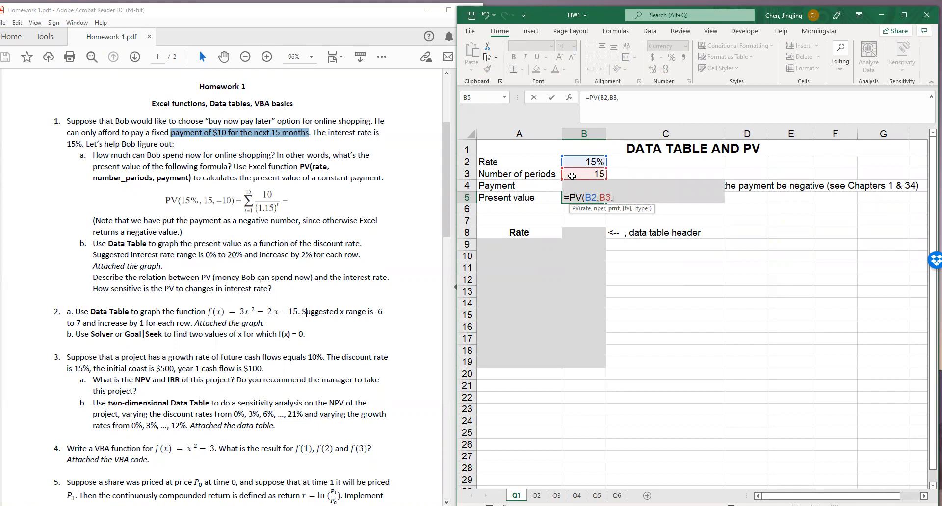
key(Up)
key(Return)
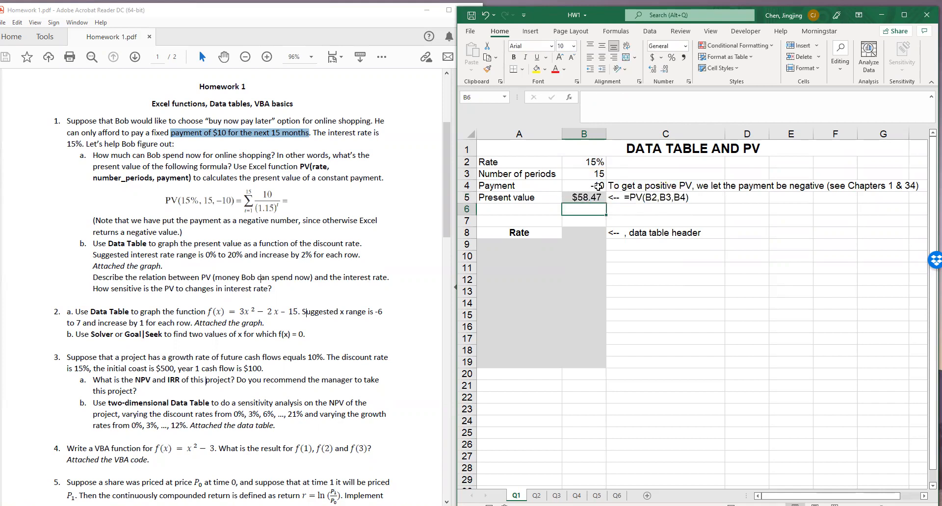
click(581, 197)
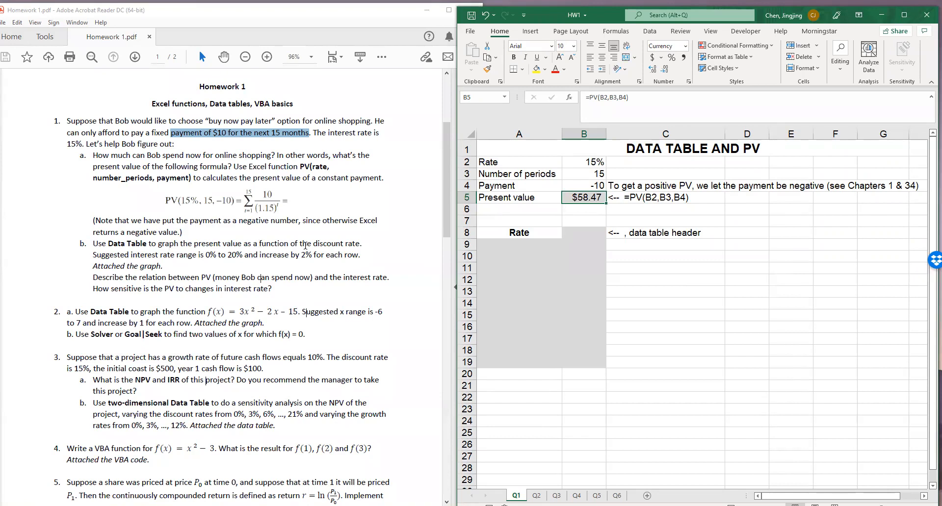
Fill A9:A19 with discount rates from 0% to 20% in 2% increments, following part b of question 1
drag(205, 255, 319, 259)
click(514, 242)
text(0%)
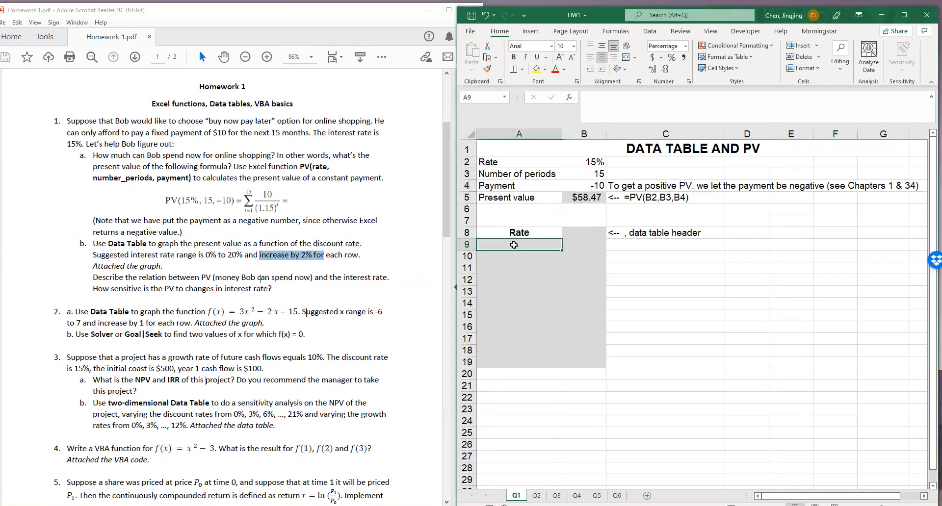
key(Return)
text(2%)
drag(514, 244, 563, 365)
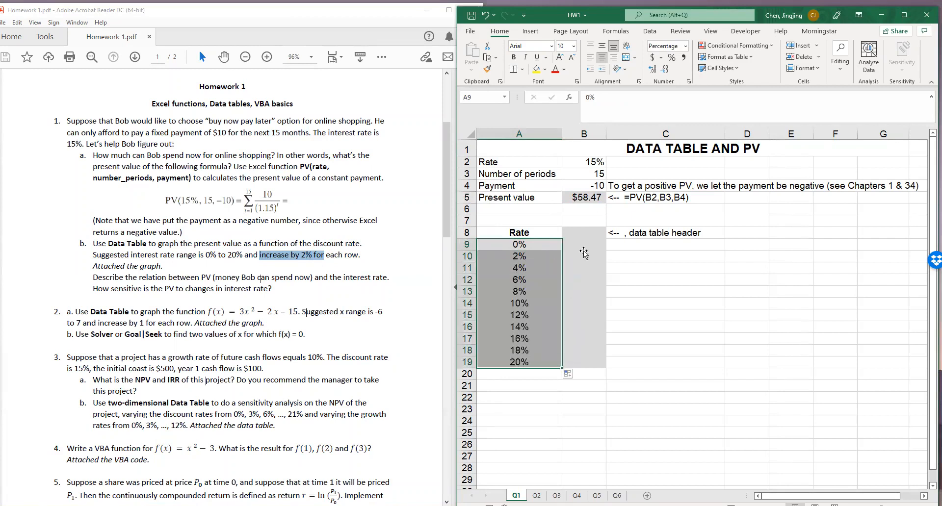
Link the data table header in B8 to the present value with =B5
click(584, 232)
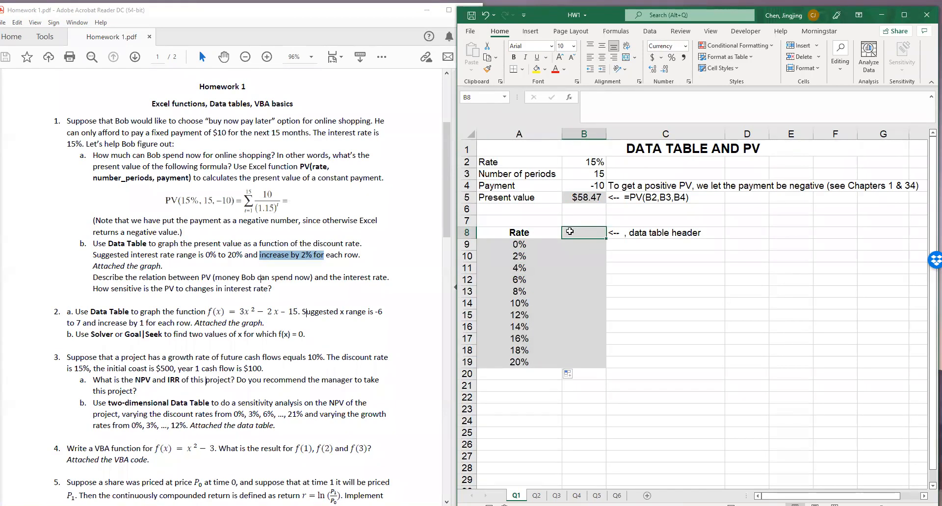
text(=)
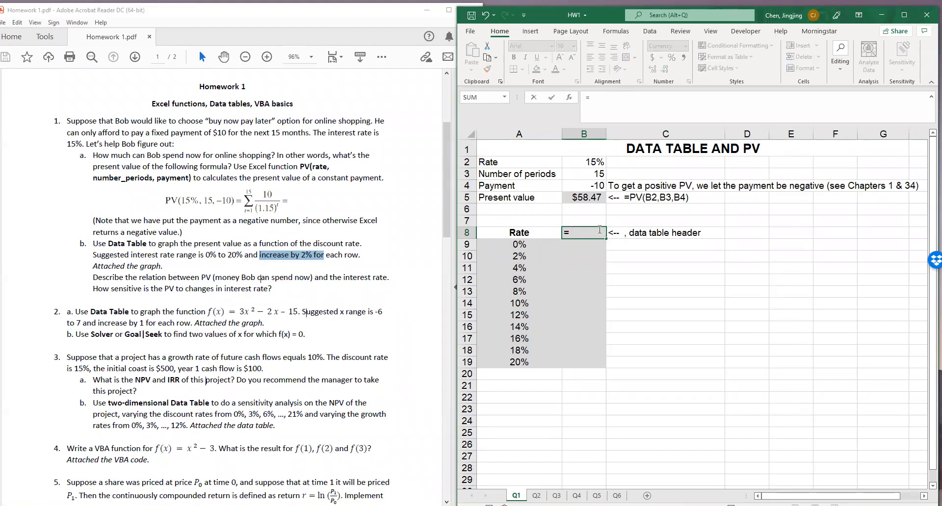
click(591, 197)
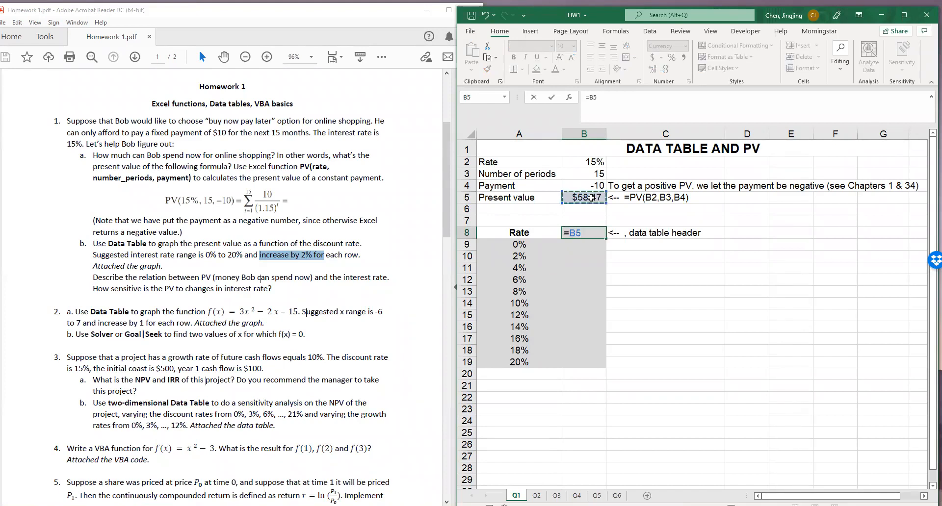
key(Return)
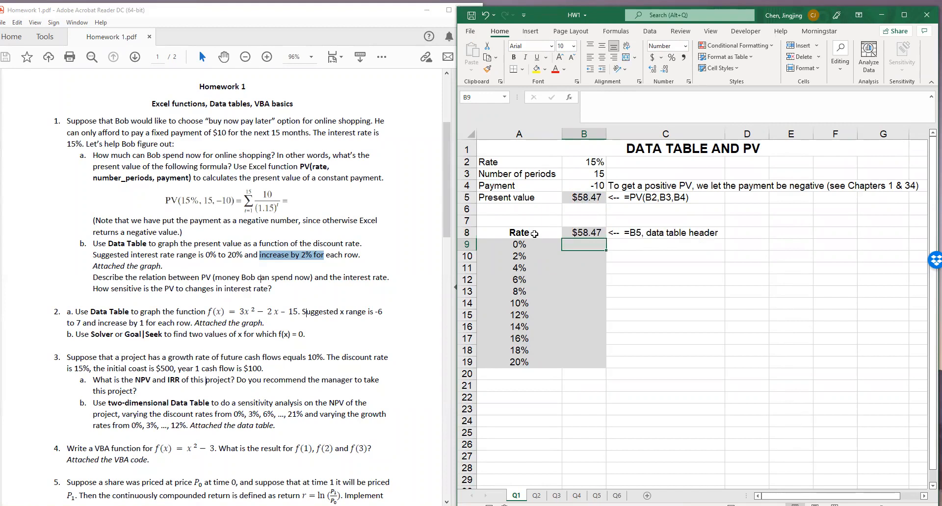
Examine how the rates in A9:A19 pair with the header in B8 and the empty cells in B9:B19
drag(588, 246, 589, 363)
click(516, 244)
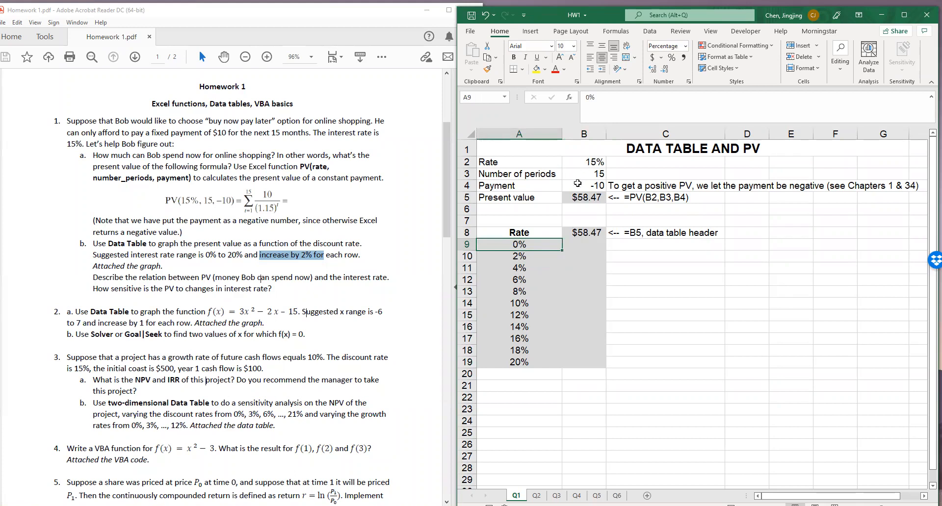
click(587, 233)
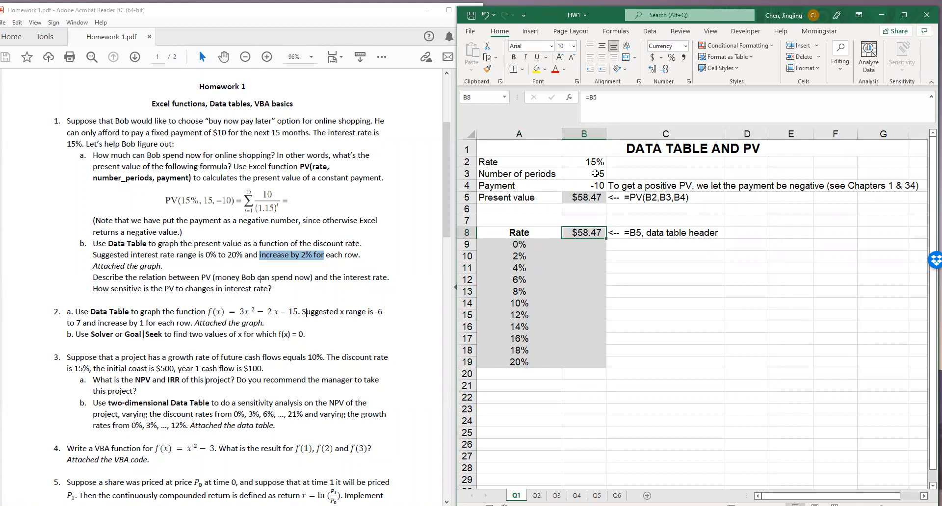
drag(553, 244, 560, 328)
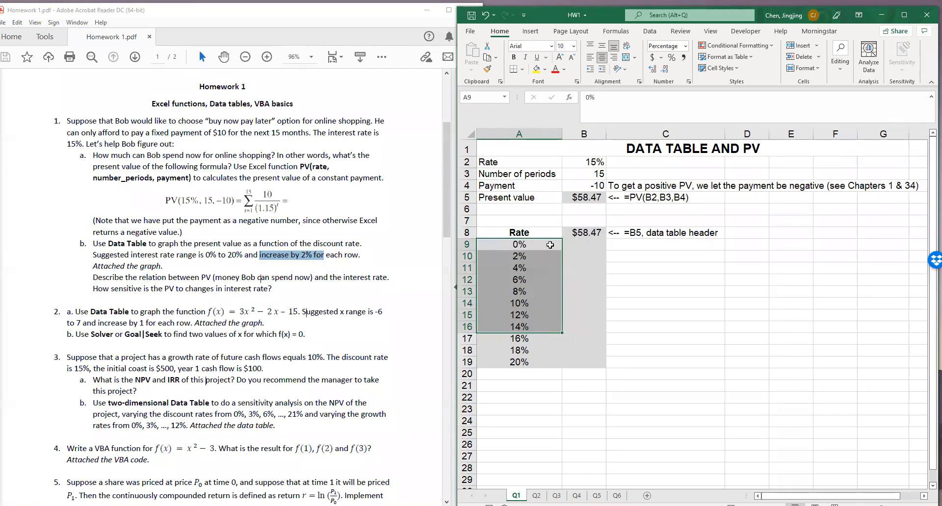
click(526, 245)
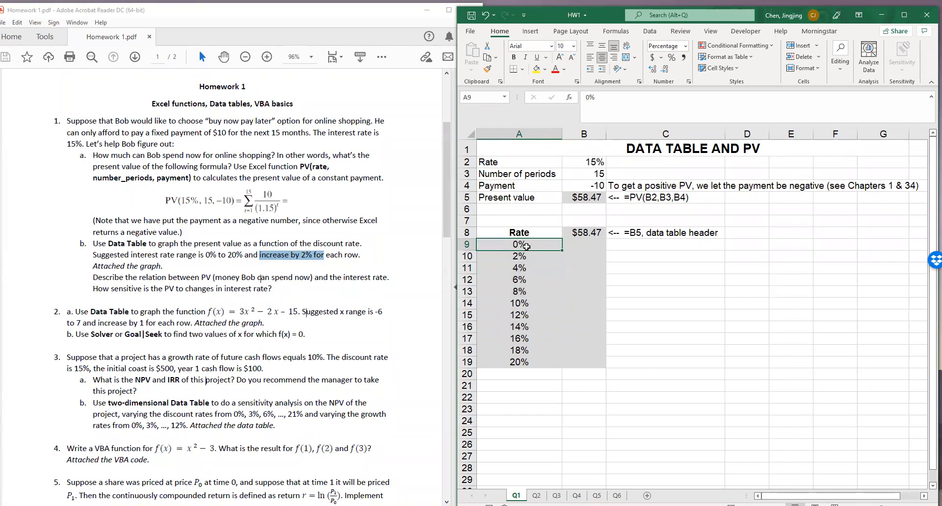
click(576, 244)
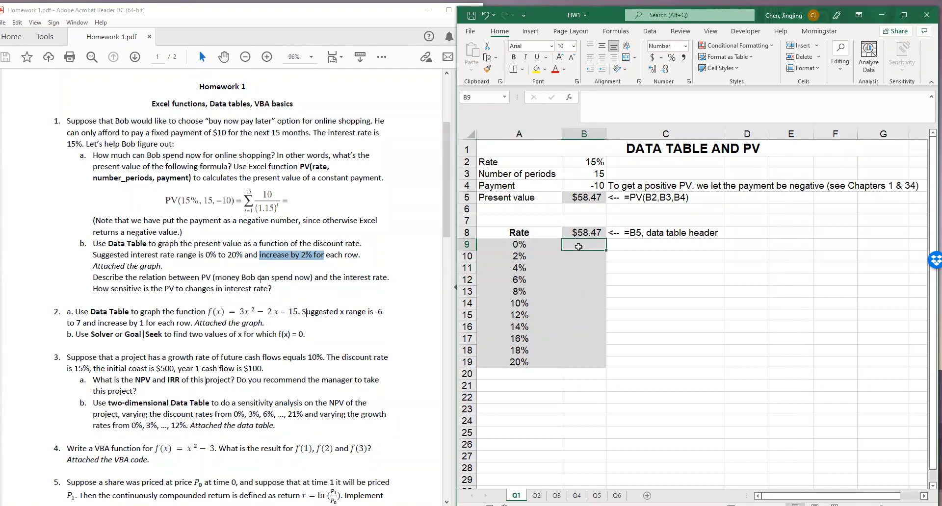
click(529, 259)
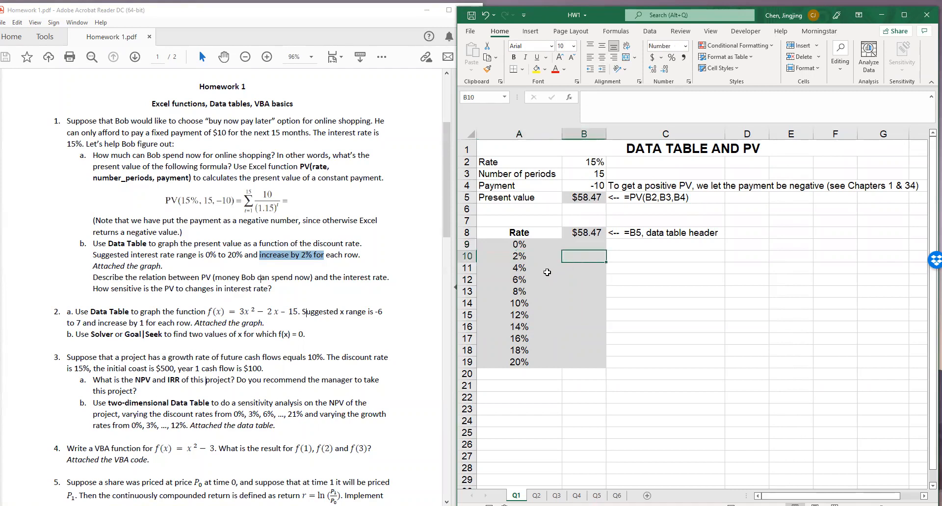
click(520, 303)
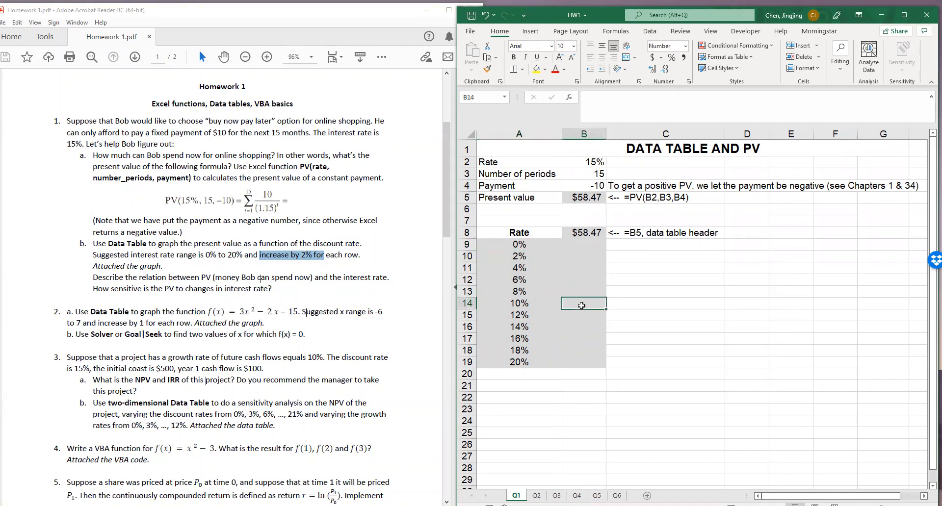
Create a one-variable Data Table over A8:B19 with the rate in B2 as the column input cell
drag(529, 231, 598, 366)
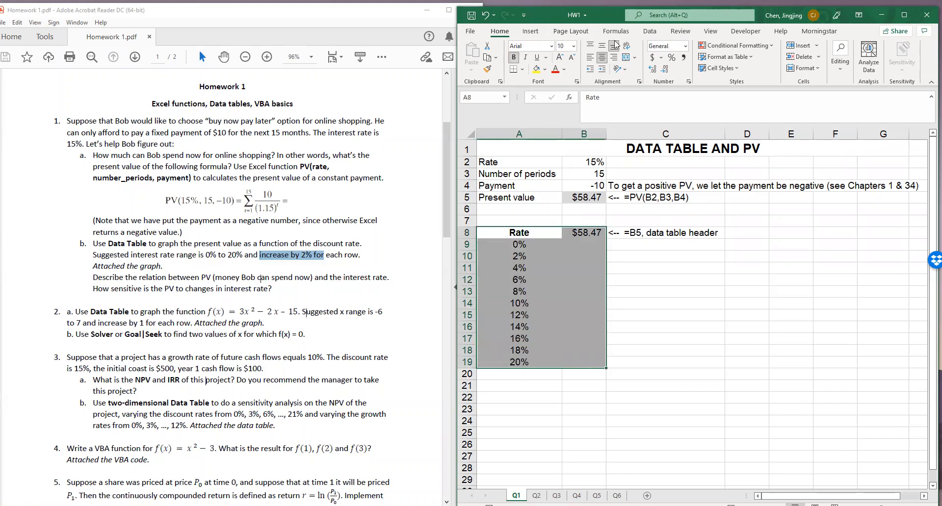
click(650, 32)
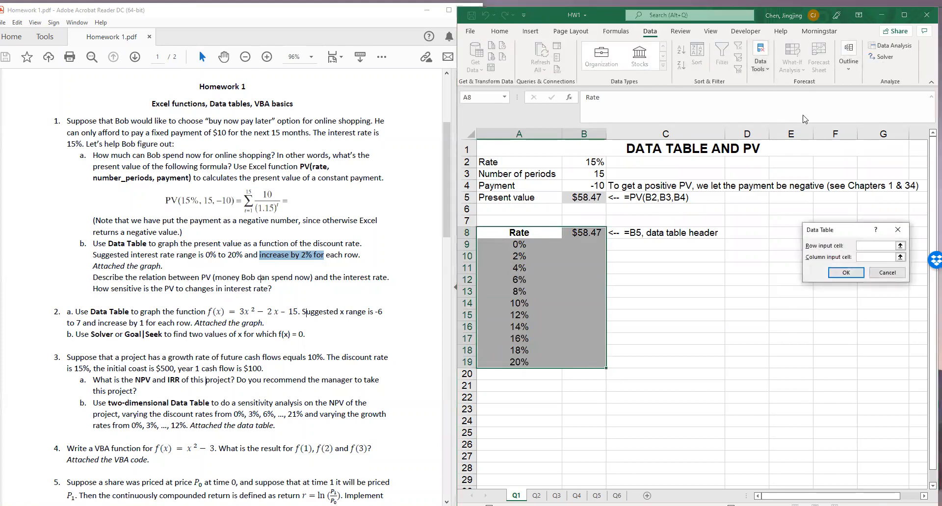
drag(844, 230, 679, 223)
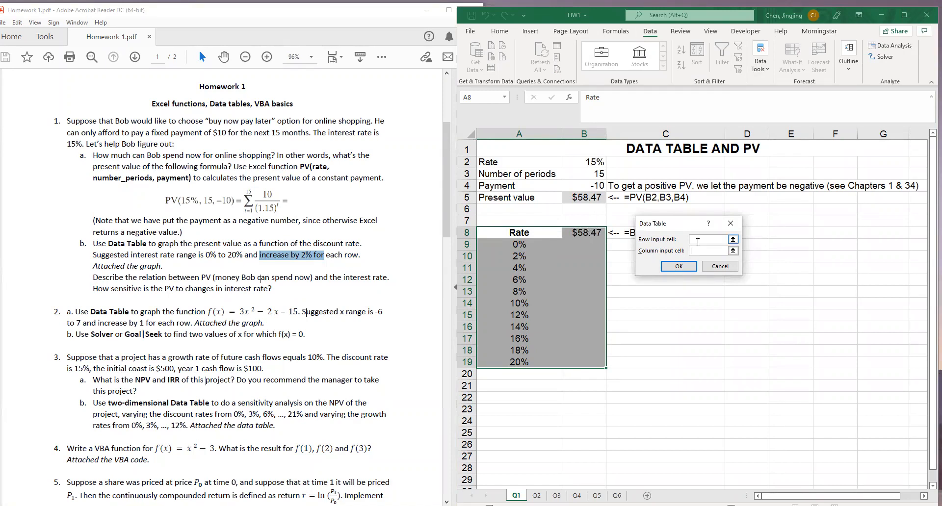
click(592, 164)
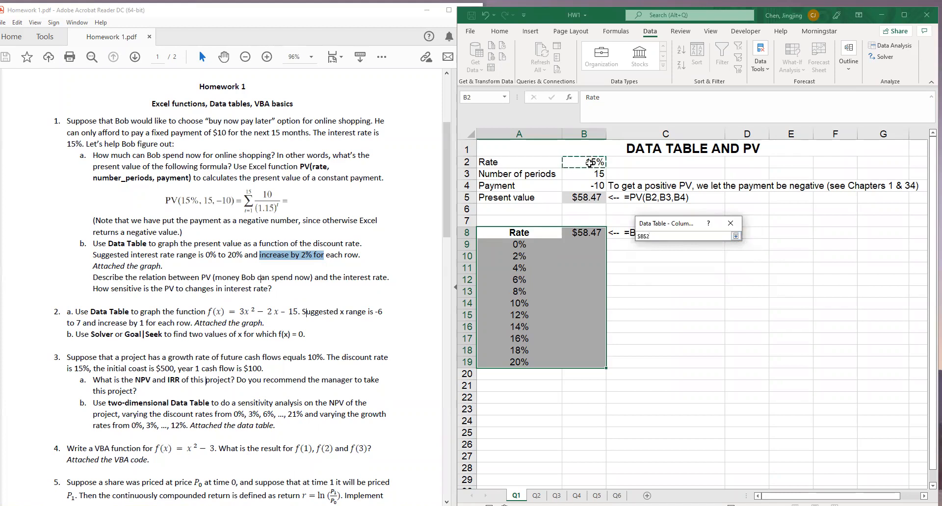
click(736, 236)
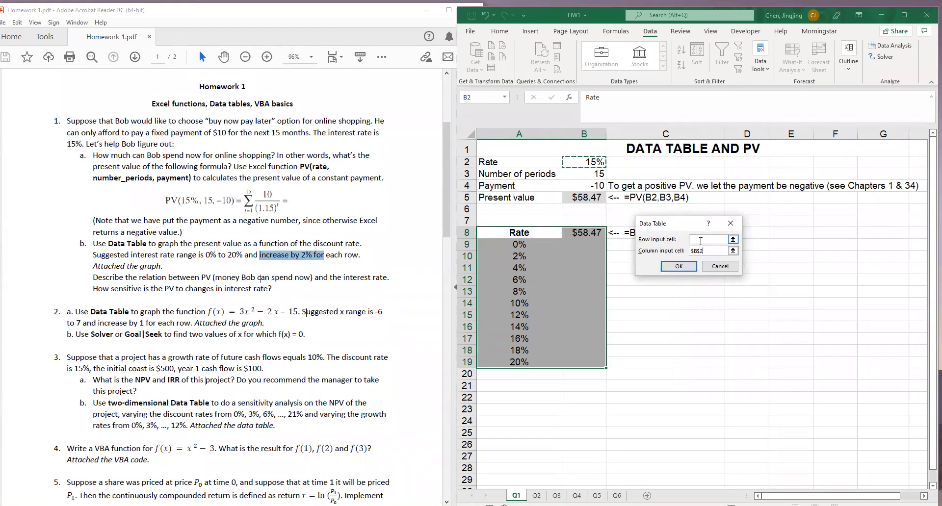
click(678, 266)
click(672, 275)
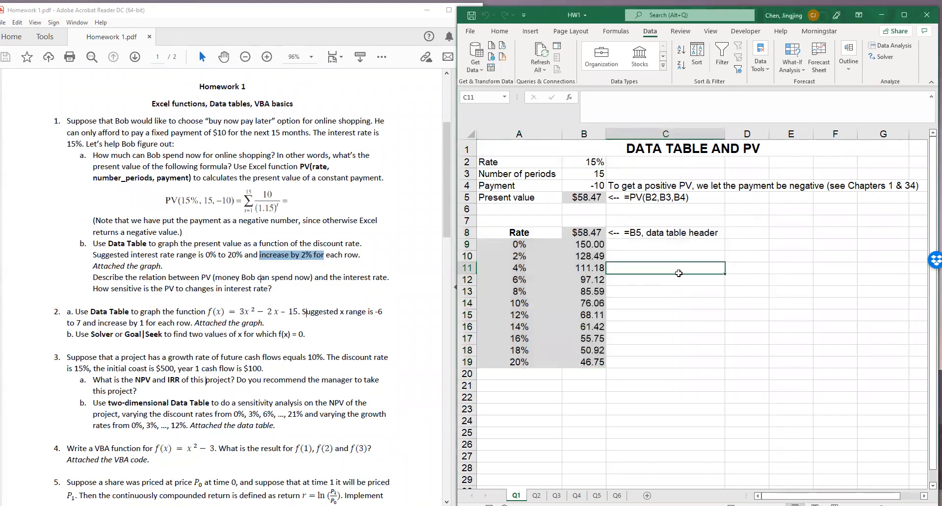
Insert a Scatter chart of the rates and present values in A9:B19 and place it beside the data table
drag(589, 245, 588, 363)
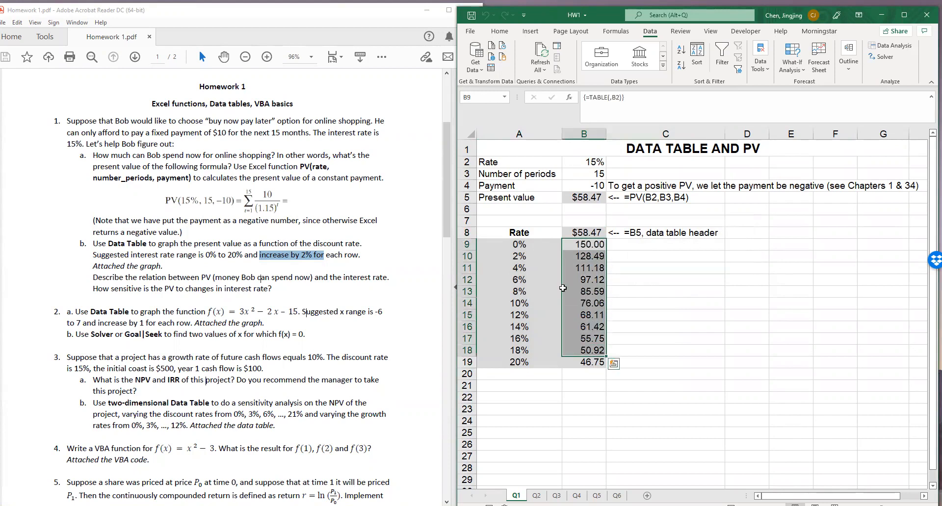
drag(519, 244, 521, 364)
drag(588, 244, 588, 363)
click(593, 278)
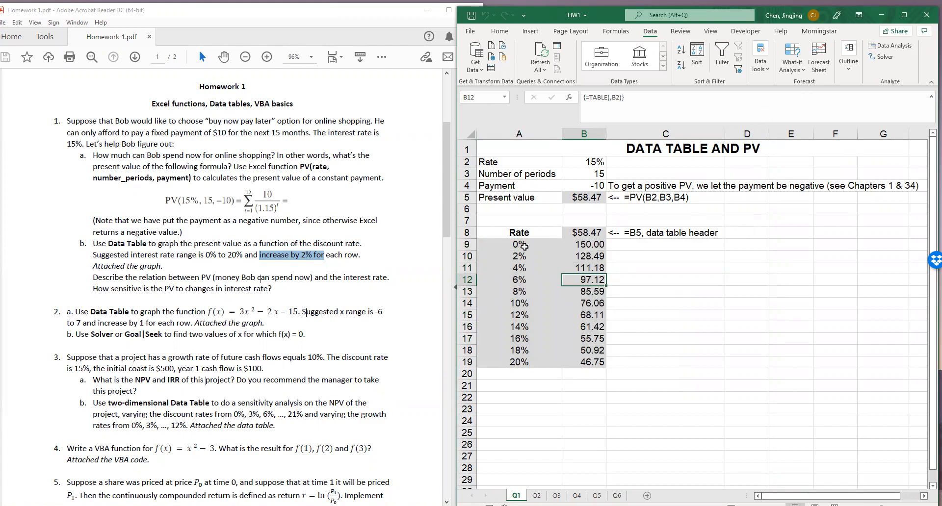
drag(522, 246, 589, 363)
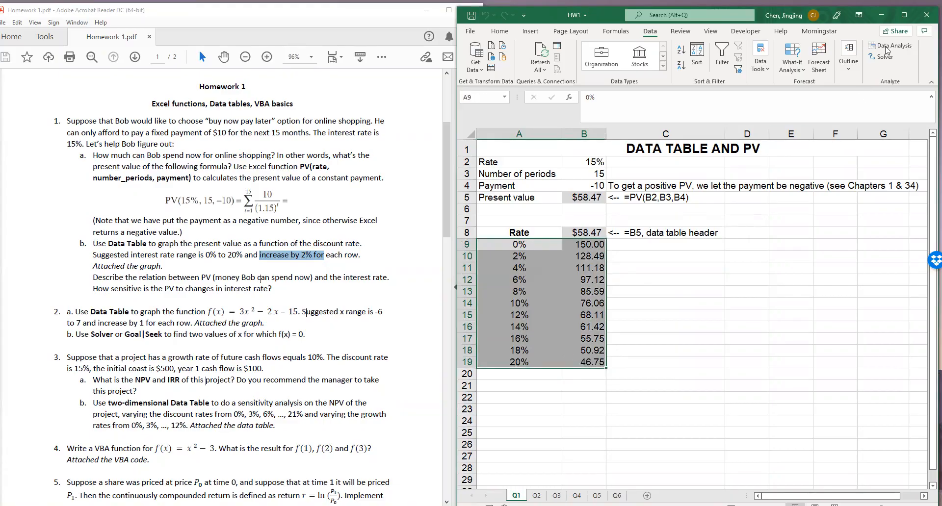
click(904, 15)
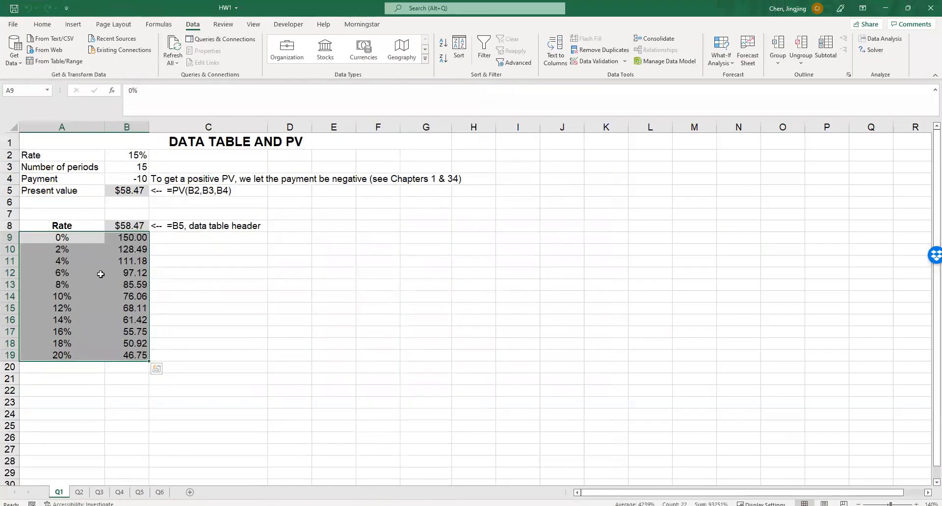
click(73, 24)
click(411, 49)
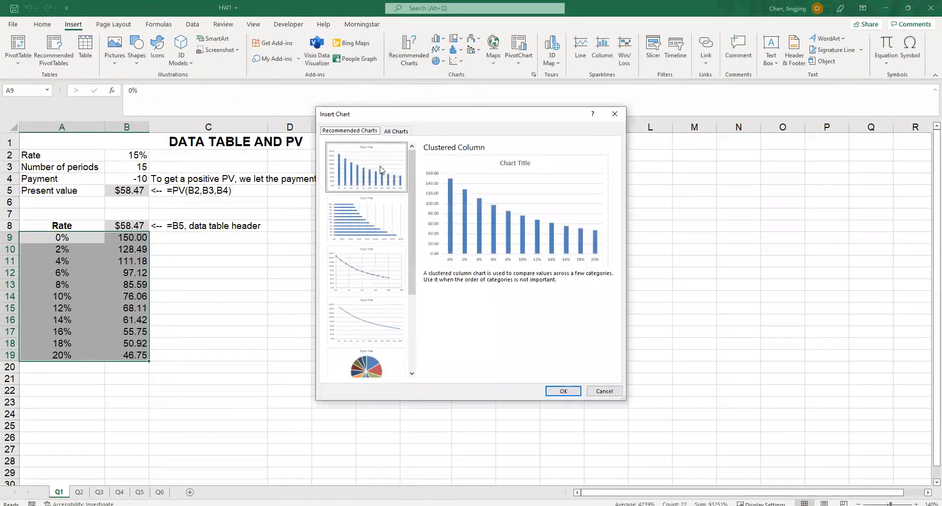
click(384, 276)
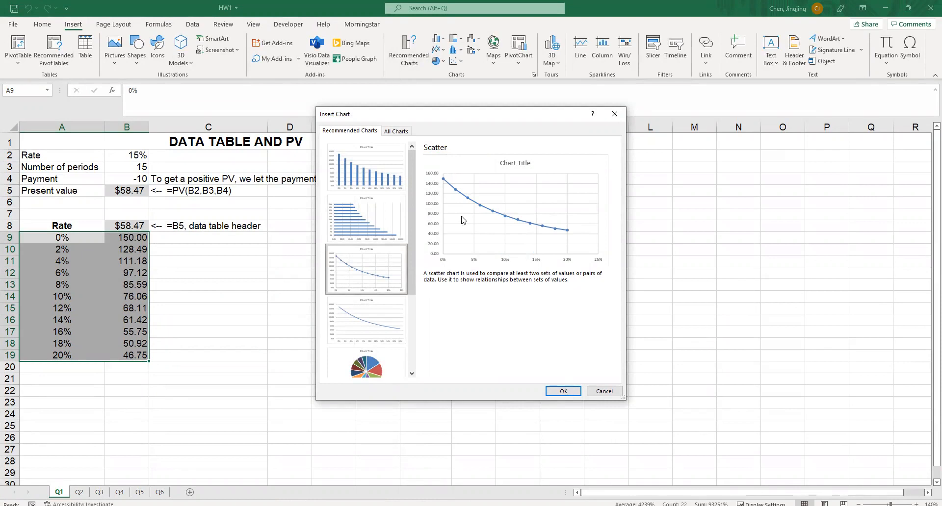
click(559, 391)
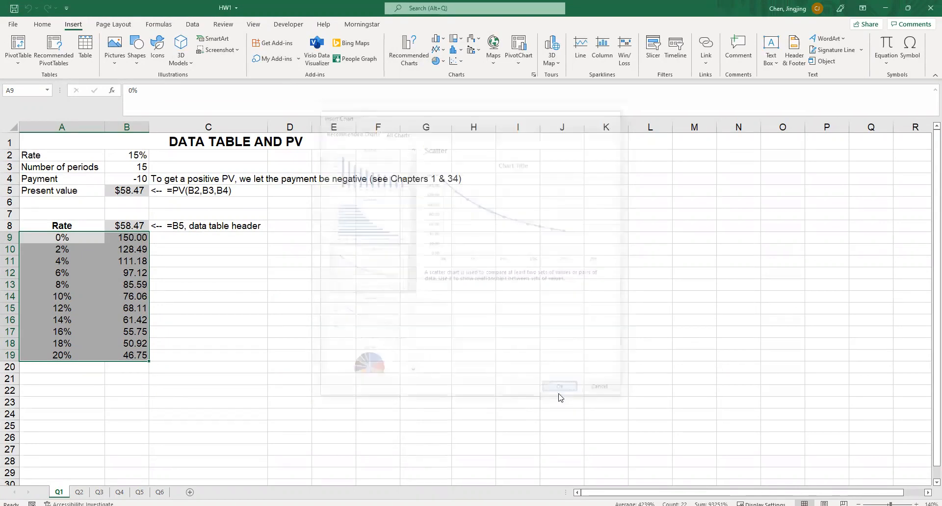
drag(372, 221, 327, 217)
Title the present value chart "PV as a function of discount rate"
click(413, 221)
click(411, 222)
drag(406, 221, 451, 222)
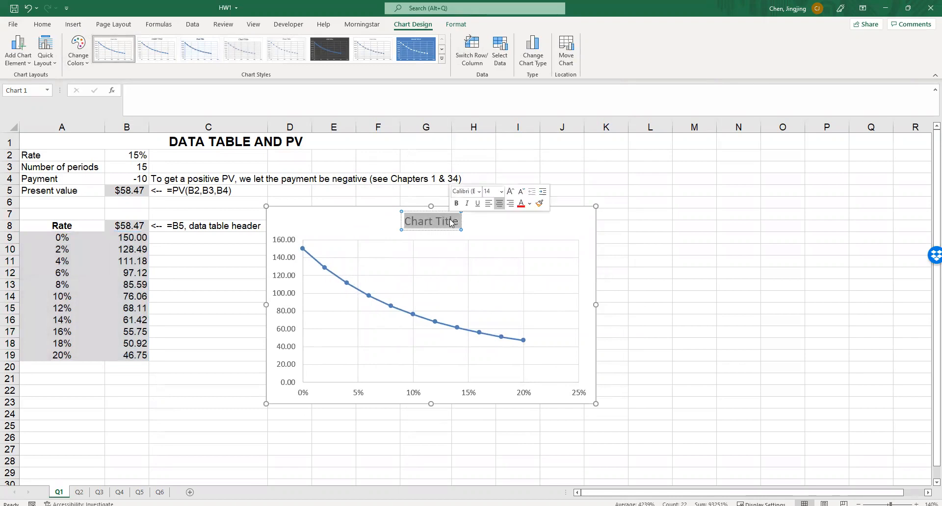
text(P)
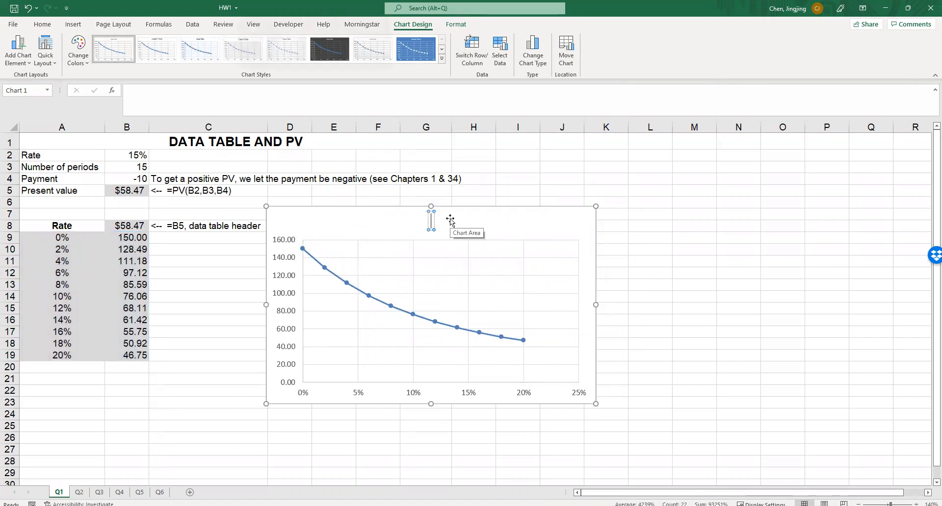
text(v as)
key(BackSpace)
key(BackSpace)
key(BackSpace)
key(BackSpace)
text(V as a)
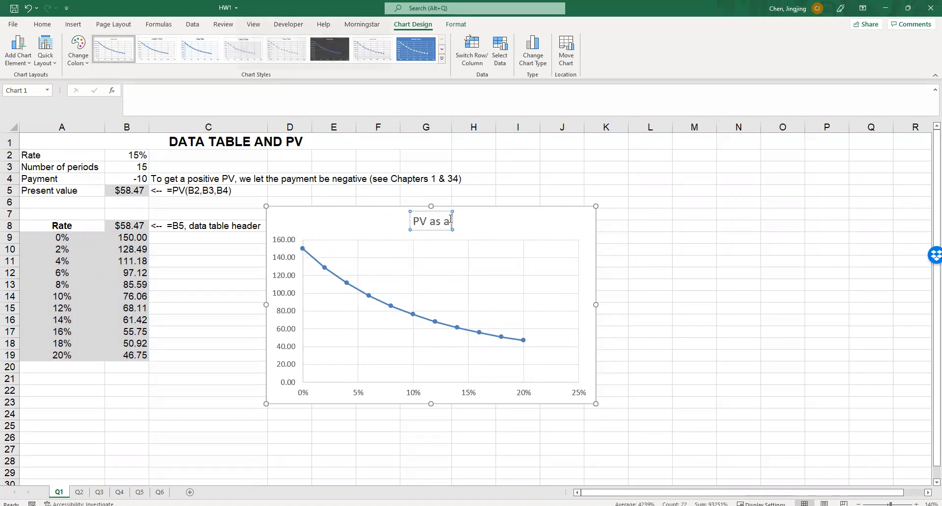
text( function of discount rate)
click(690, 286)
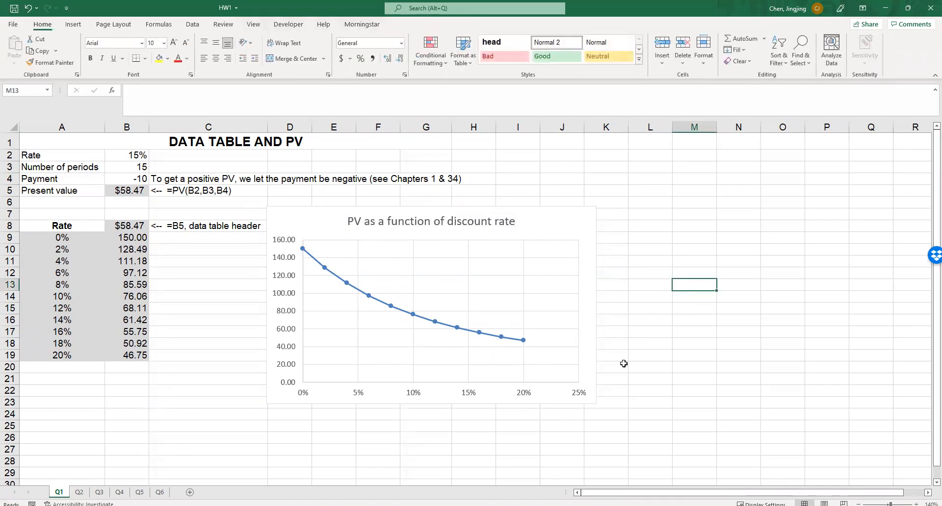
Set the maximum of the chart's horizontal axis to 20%
double_click(574, 395)
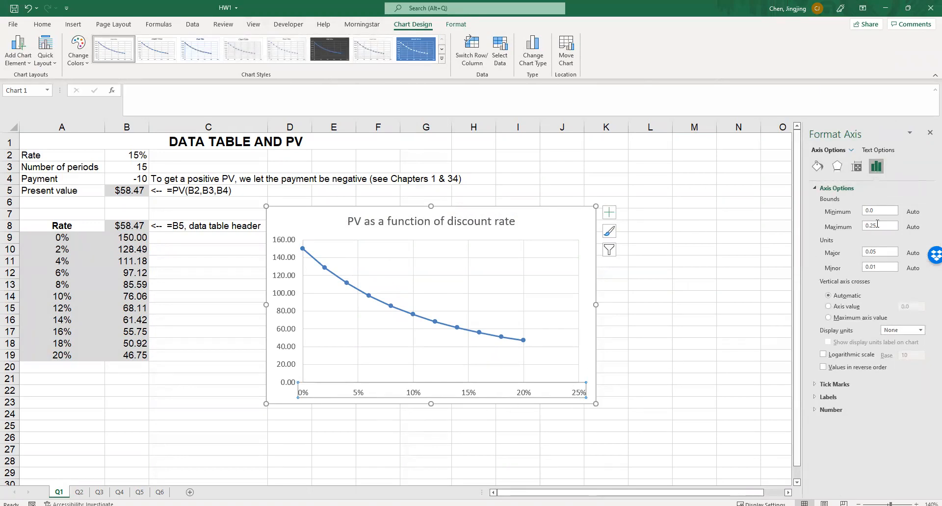
text(0)
key(Return)
Delete the horizontal and vertical gridlines from the present value chart
click(553, 276)
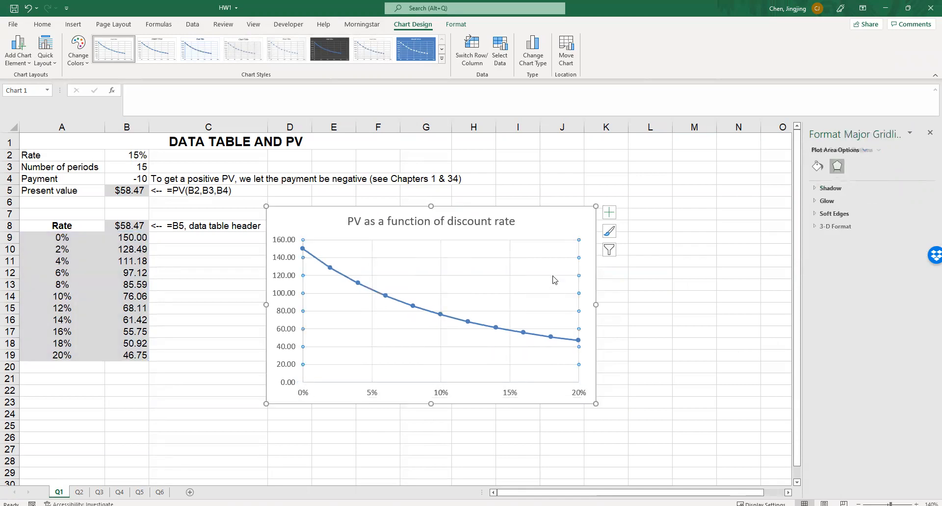
key(Delete)
click(510, 273)
key(Delete)
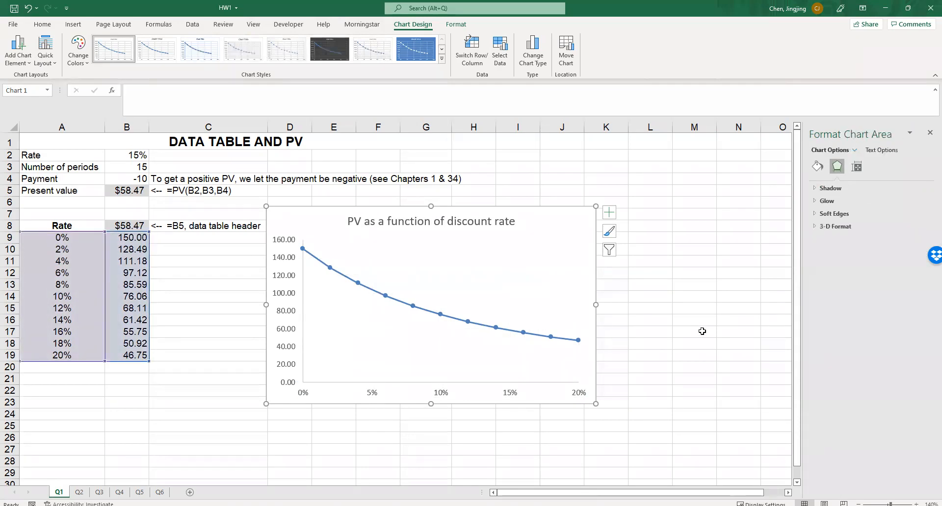
click(704, 333)
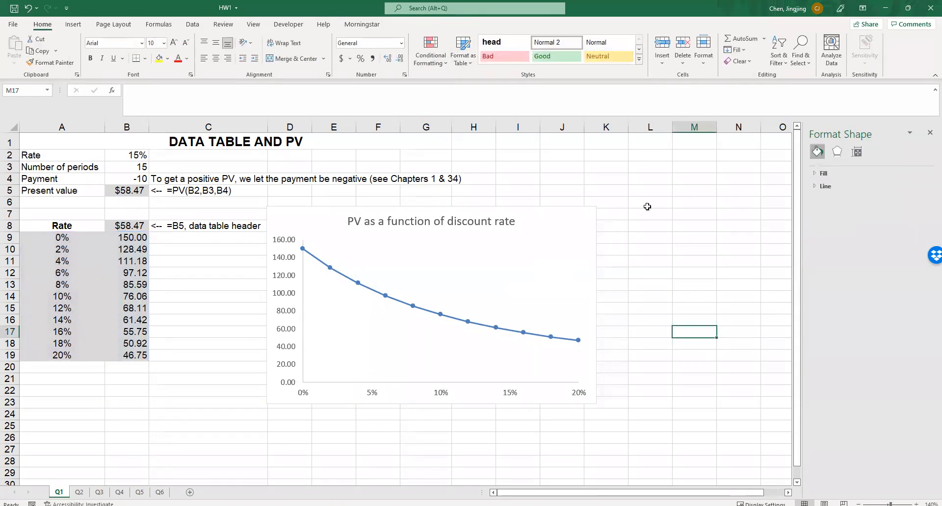
Bring the homework PDF into view beside the workbook and open sheet Q2 without the formatting pane
click(908, 8)
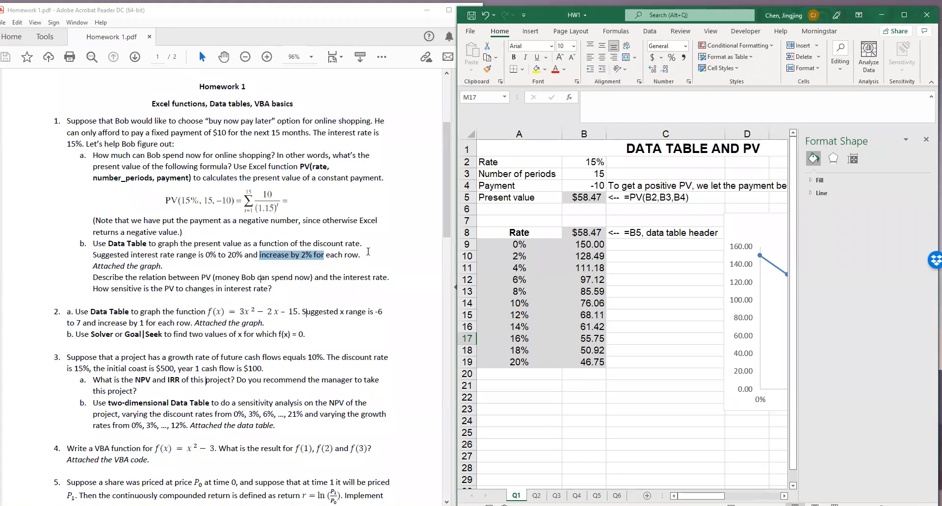
click(926, 139)
click(537, 495)
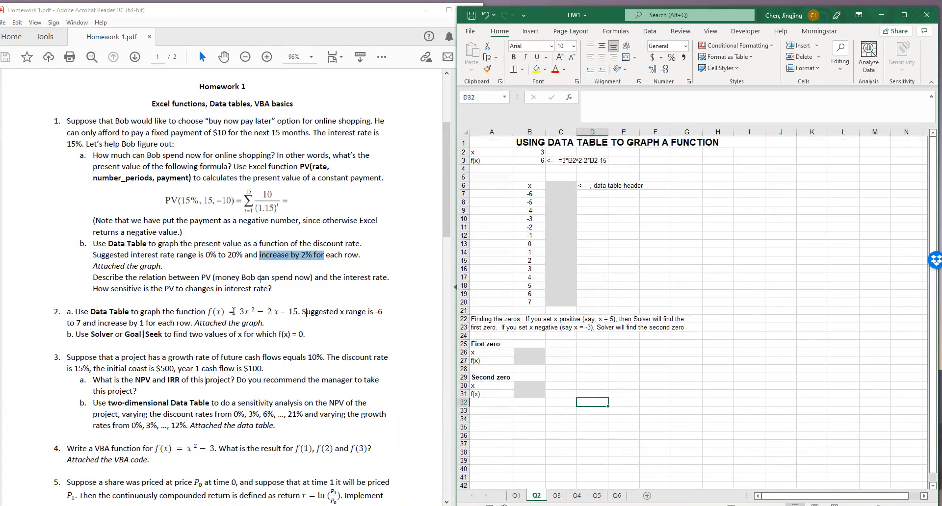
Check the f(x) formula in B3 against question 2a and link the data table header in C6 with =B3
click(211, 311)
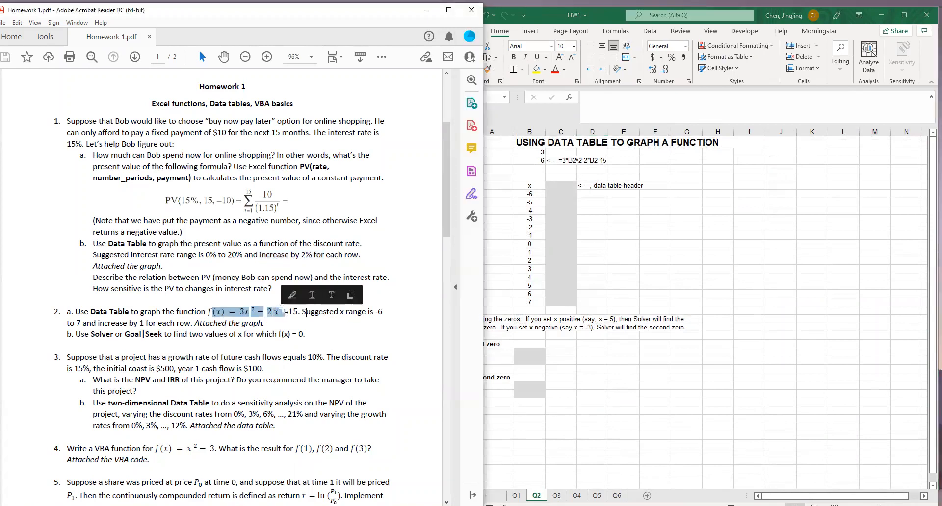
click(545, 156)
double_click(535, 161)
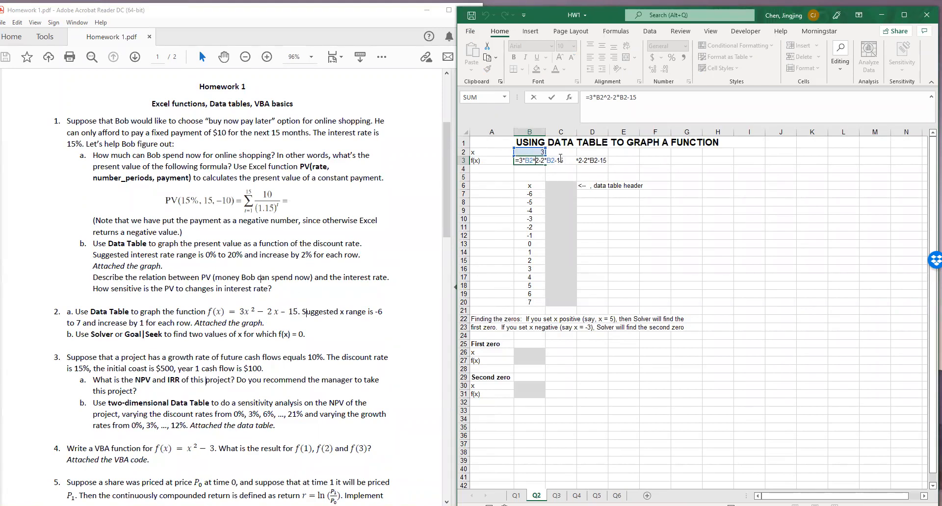
key(Return)
click(558, 184)
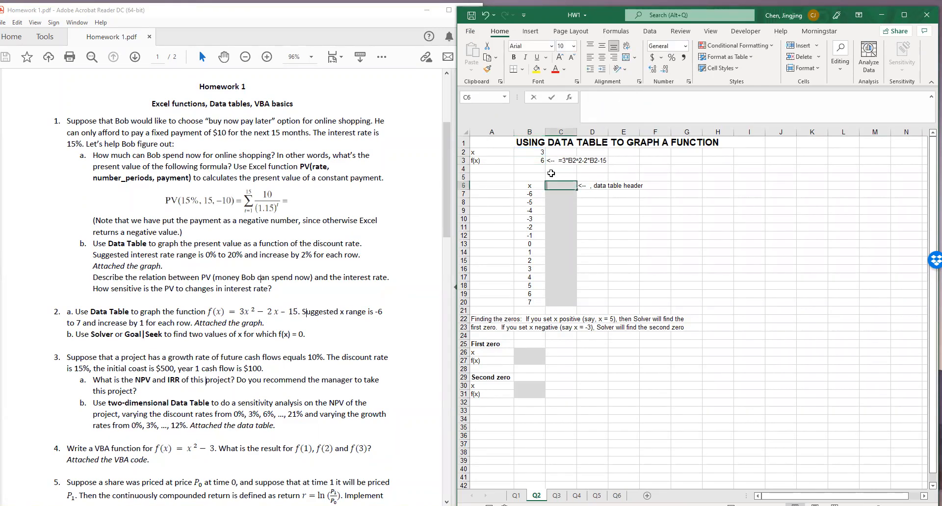
text(=)
click(534, 160)
key(Return)
Create a one-variable Data Table over B6:C20 with the x value in B2 as the column input cell
drag(529, 185, 556, 300)
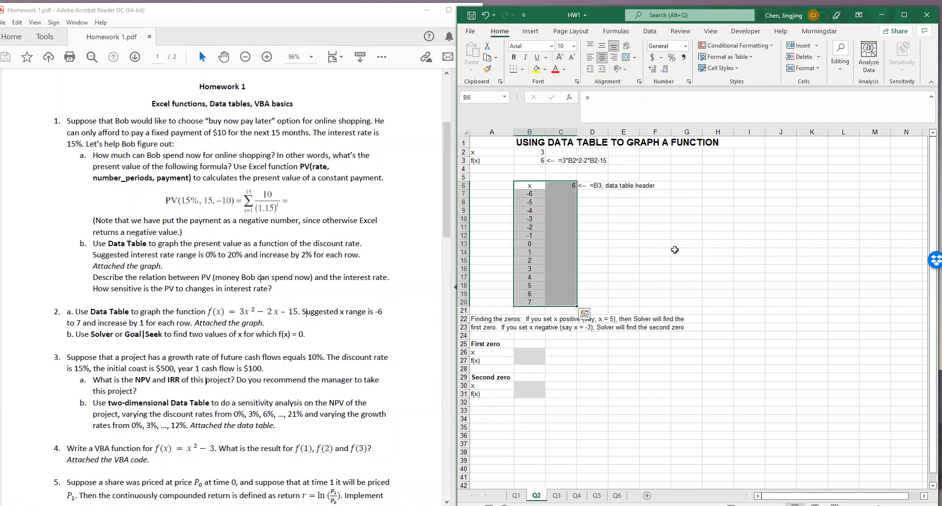
click(530, 31)
click(651, 33)
click(789, 55)
click(804, 112)
click(705, 251)
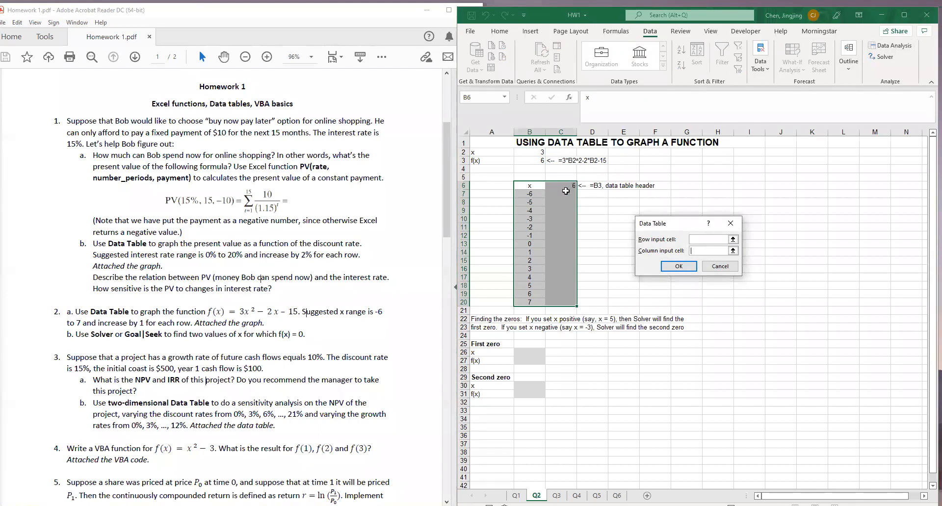
click(732, 251)
click(536, 154)
click(735, 236)
click(686, 265)
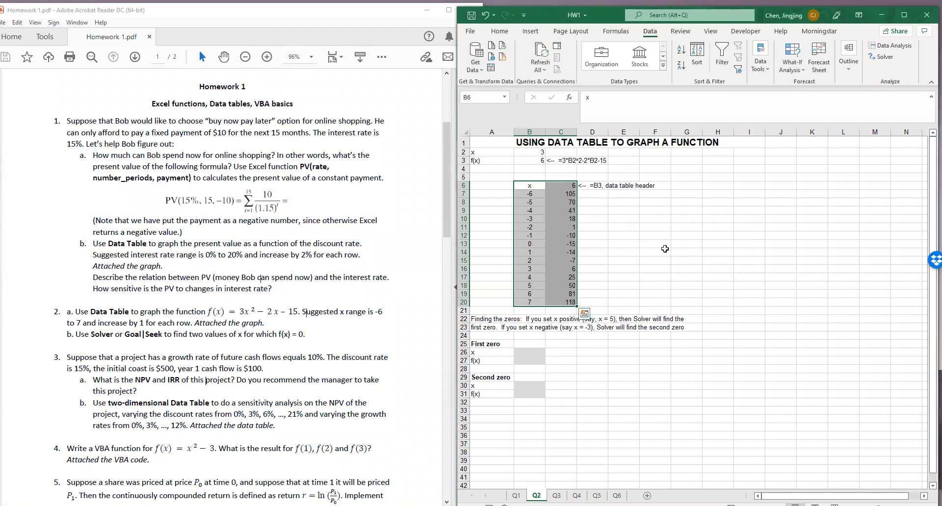
click(662, 250)
Insert a smooth-line scatter chart with markers from B7:C20 and move it clear of the data table
drag(536, 196, 564, 302)
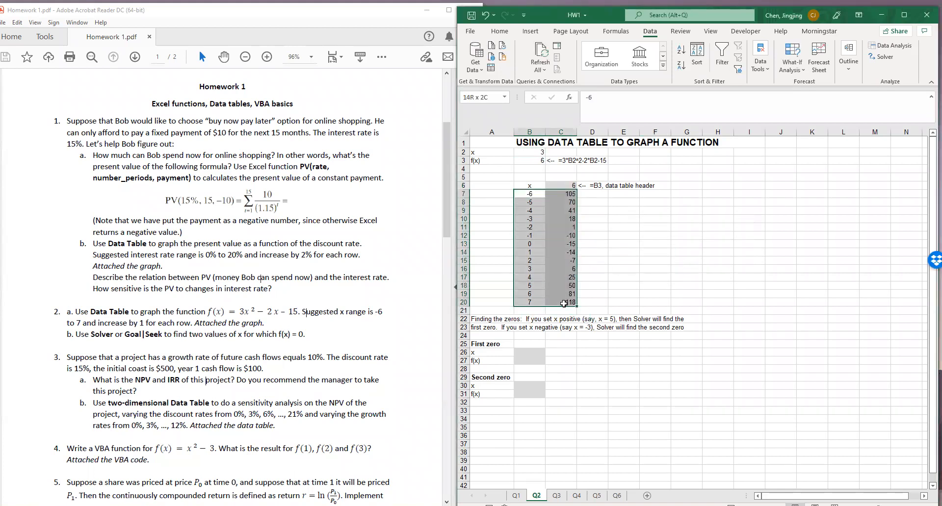
click(530, 31)
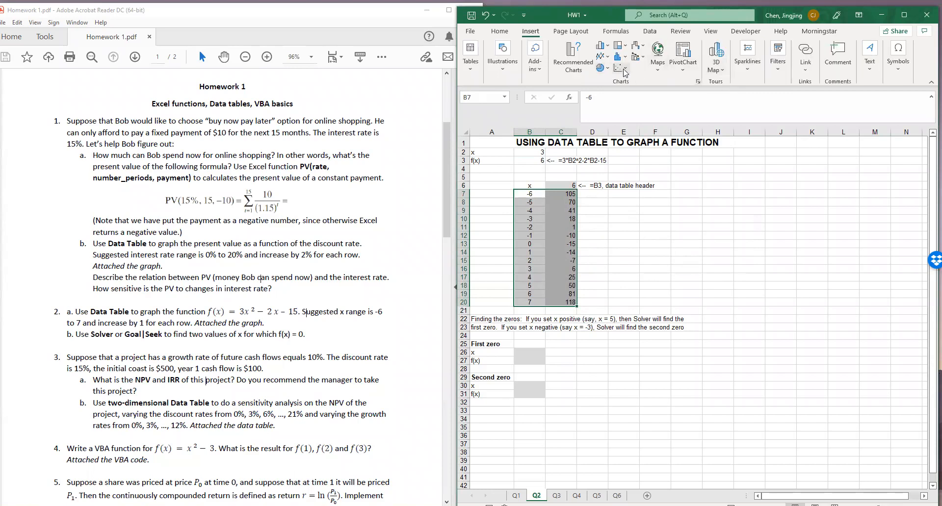
click(620, 67)
click(657, 109)
drag(646, 252, 796, 167)
Title the chart "f(x)=3x^2-2x-15" and remove its gridlines
click(764, 168)
click(763, 167)
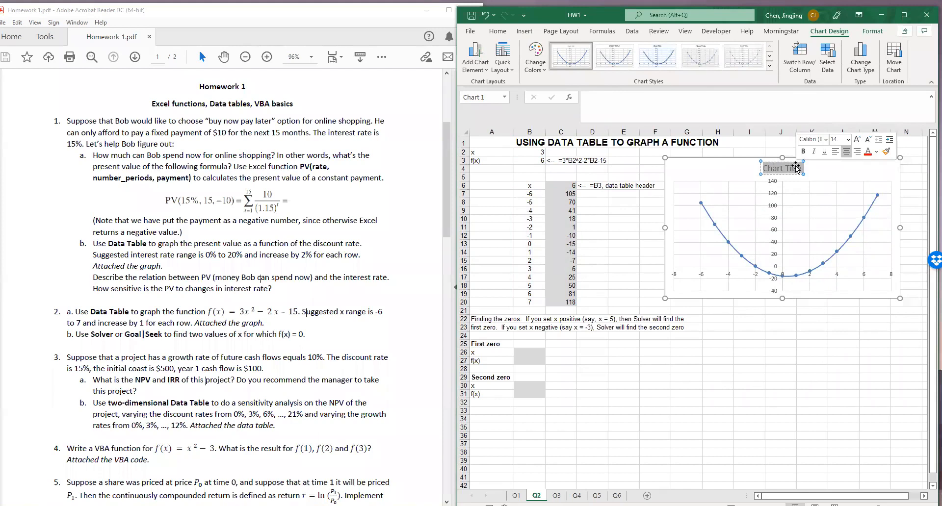
key(Delete)
text(f)
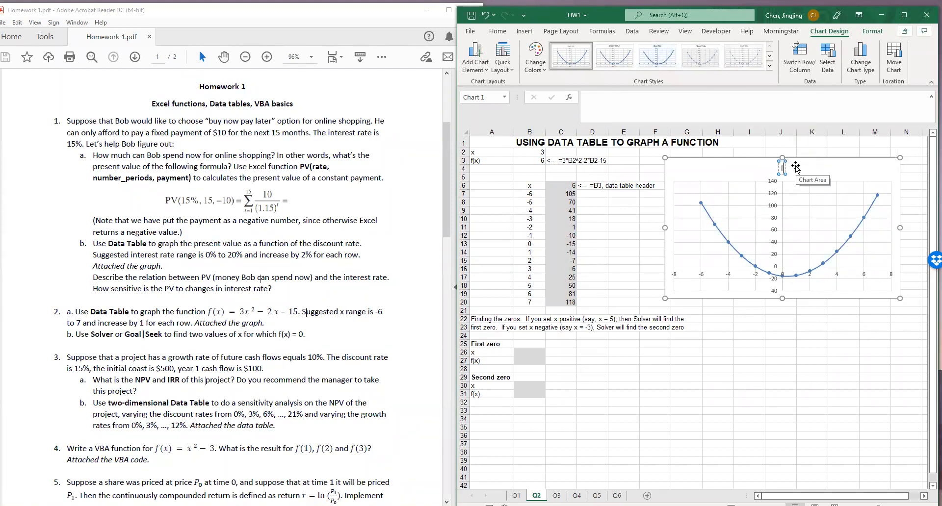
text(()x)=3x)
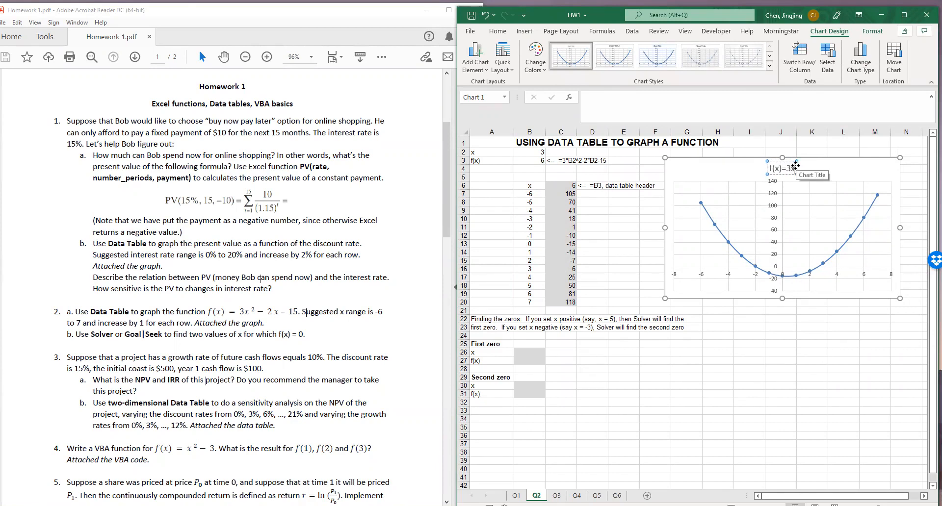
text(^2-2x-15)
click(790, 321)
click(809, 230)
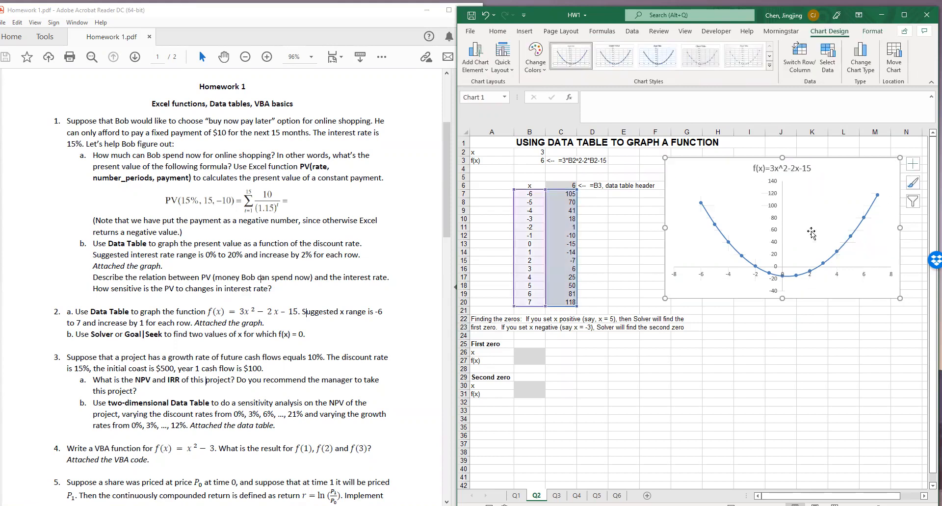
click(824, 368)
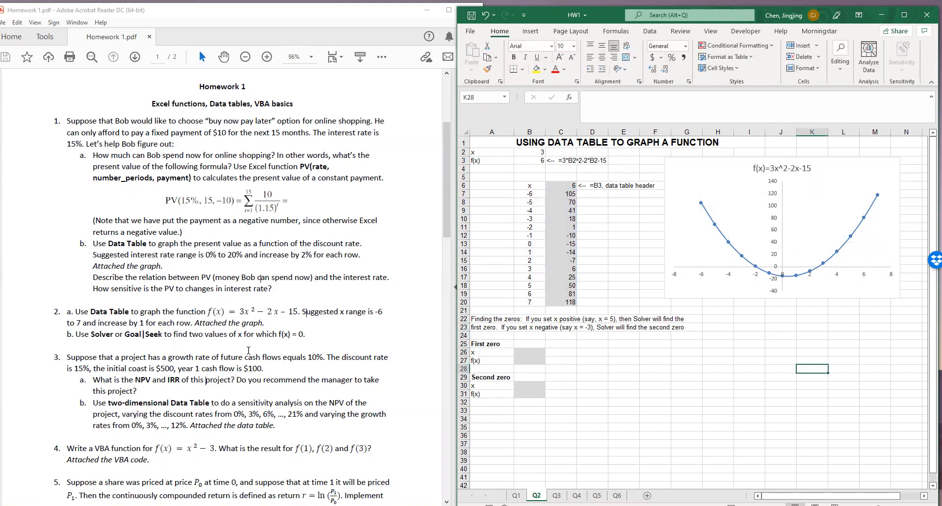
Review question 2b on Solver or Goal Seek and examine where the plotted curve crosses the x-axis
drag(70, 332, 172, 339)
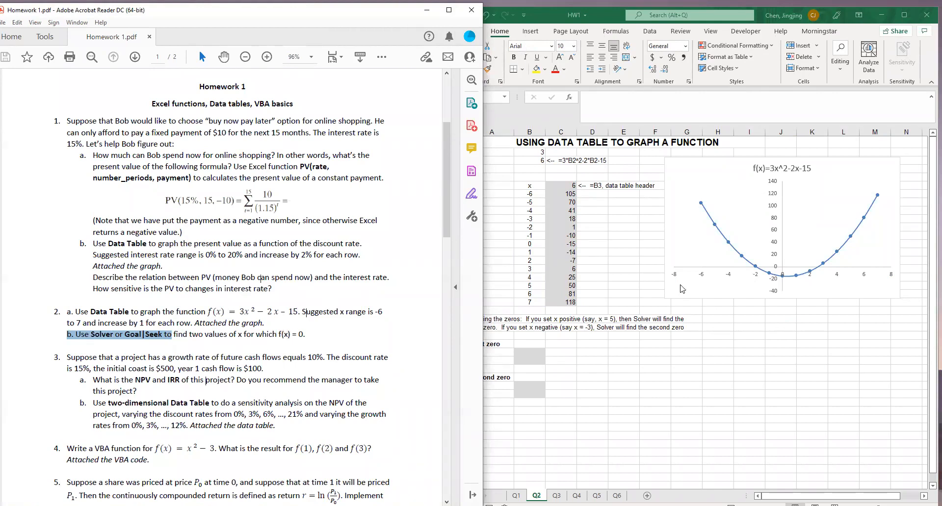
mouse_move(816, 271)
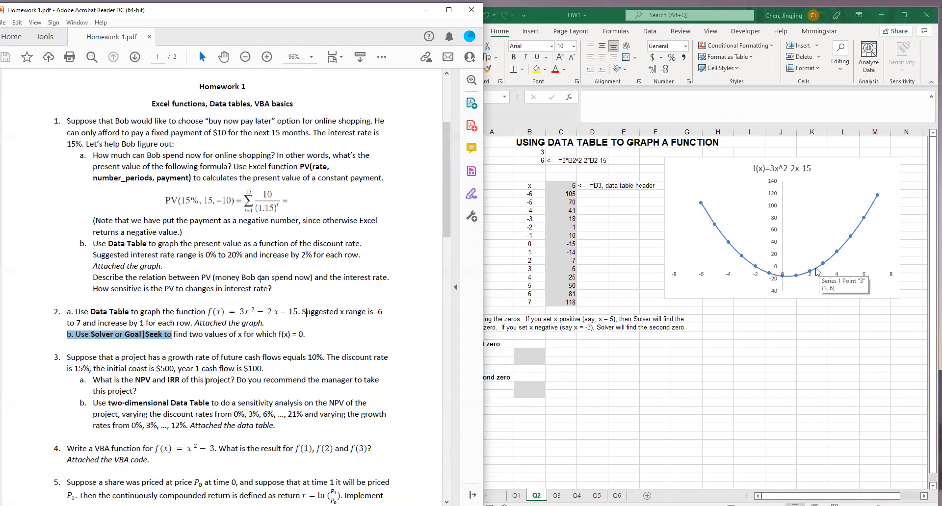
click(810, 369)
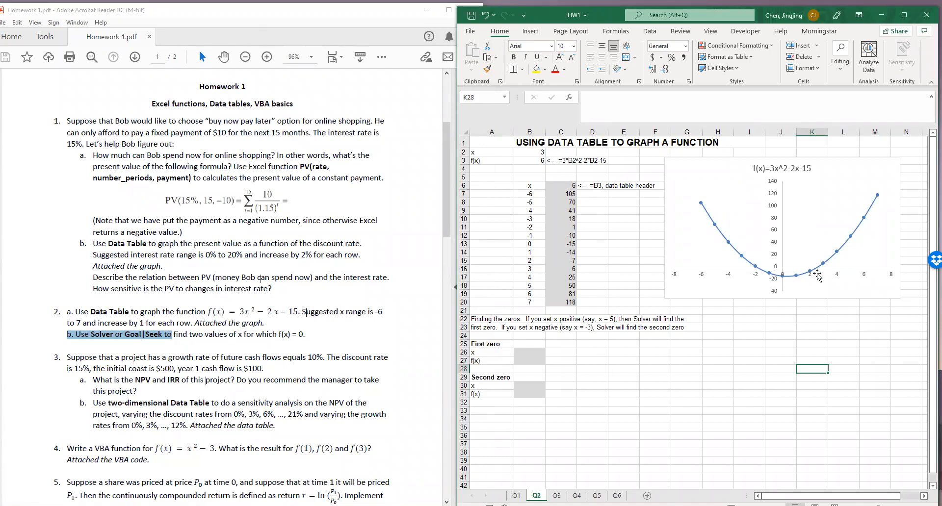
click(575, 379)
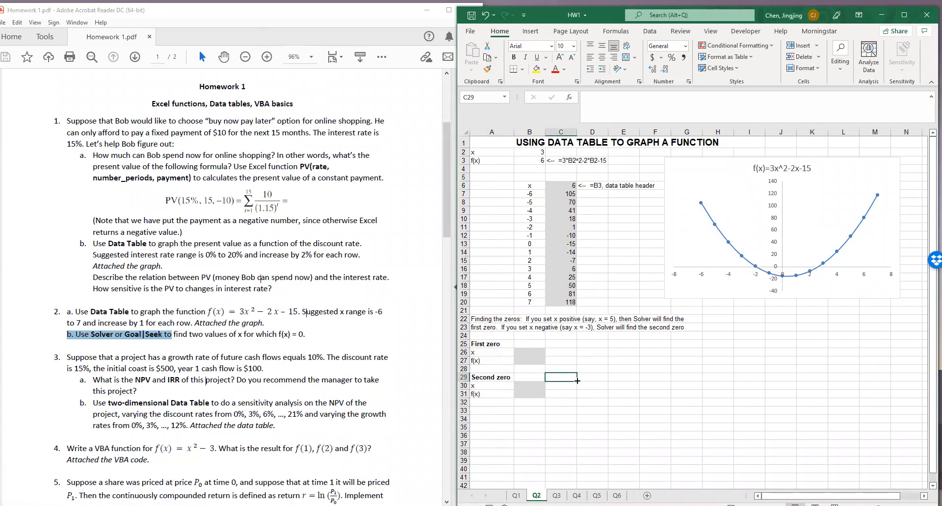
drag(92, 335, 161, 335)
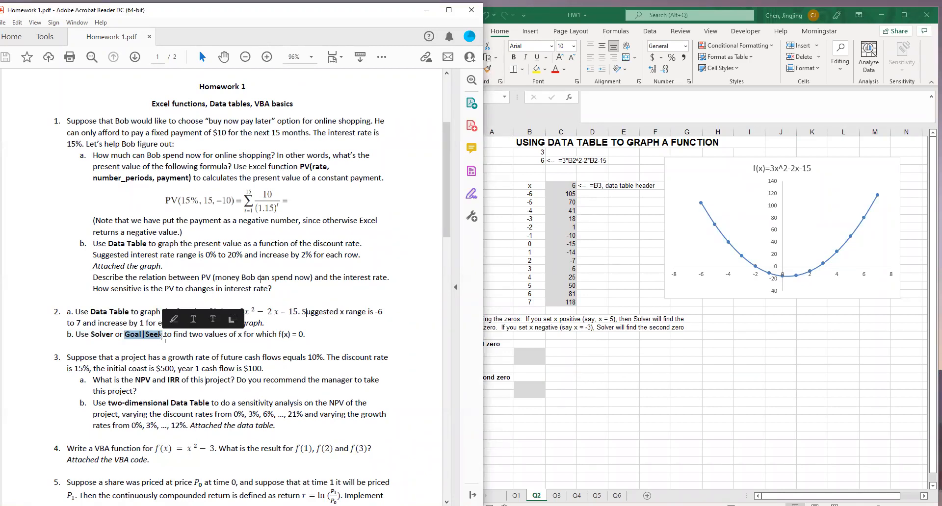
click(617, 361)
Enter 5 as the starting x value for the first zero in B26
click(526, 351)
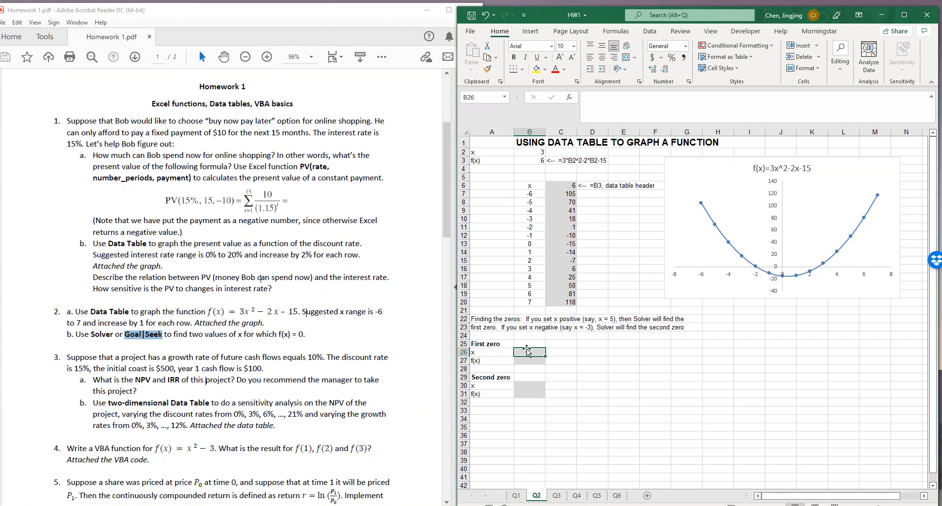
click(598, 319)
click(522, 356)
text(5)
key(Return)
Copy the formula text from B3 into the first zero's f(x) cell, B27
click(529, 161)
drag(638, 98, 581, 119)
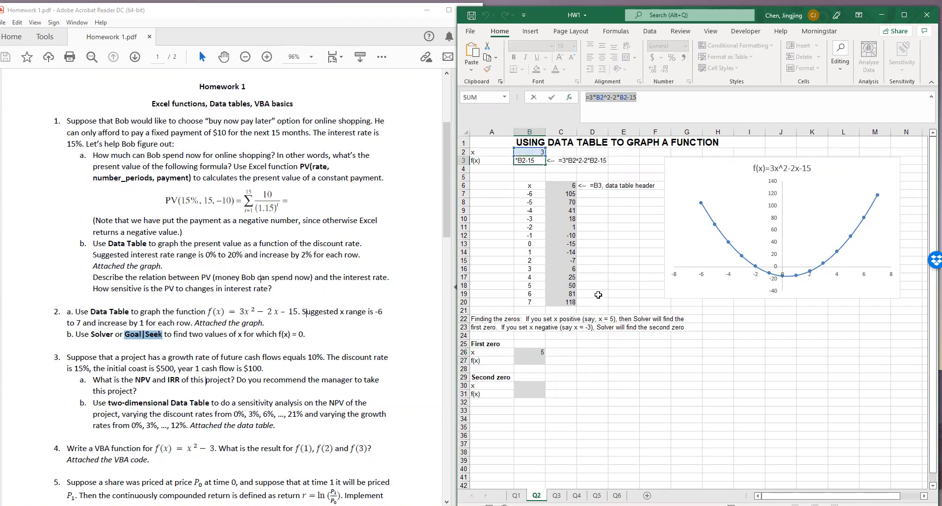
key(Escape)
double_click(535, 360)
key(ctrl+v)
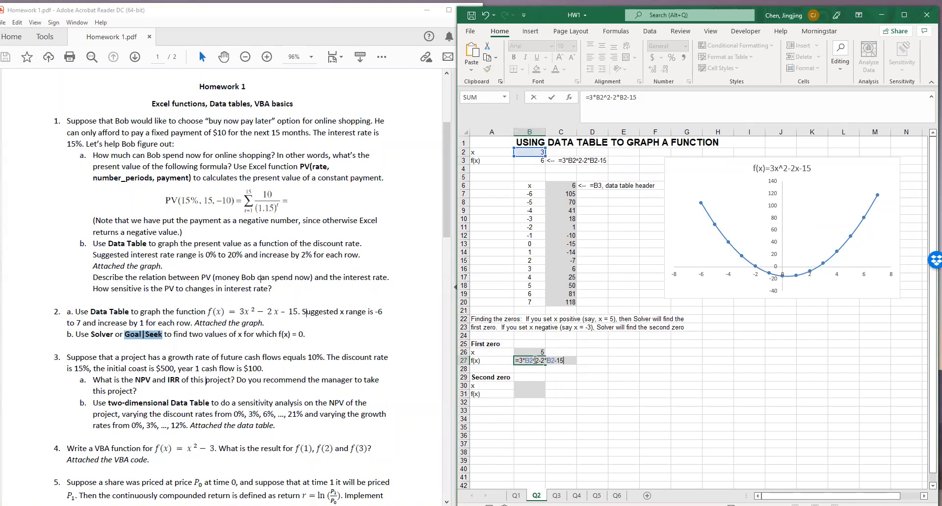
key(Return)
Redirect both B2 references in B27 to B26 so the formula reads =3*B26^2-2*B26-15
double_click(534, 360)
drag(528, 155, 529, 353)
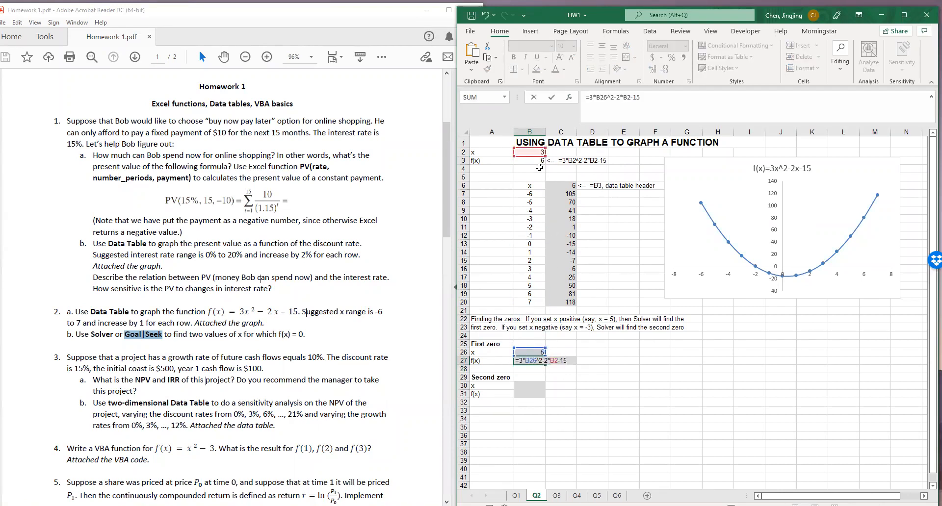
drag(531, 157, 540, 244)
double_click(537, 360)
drag(539, 156, 540, 359)
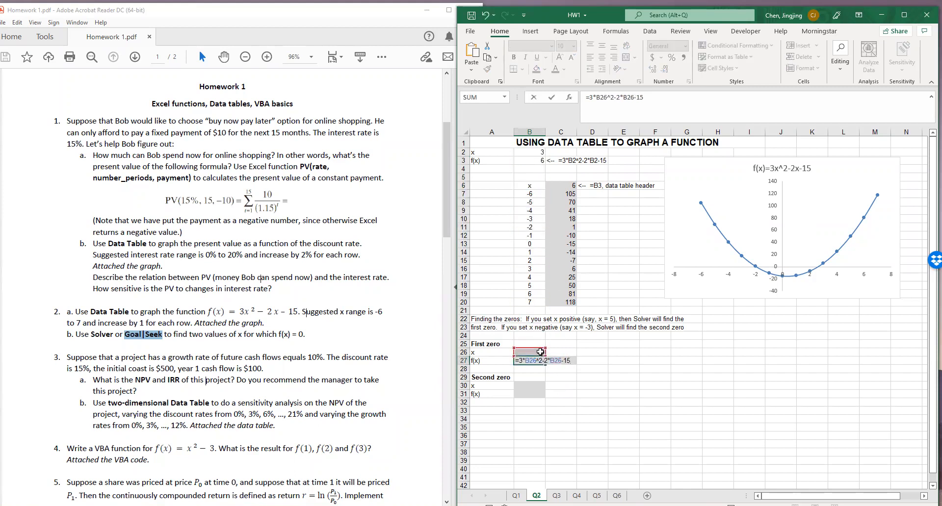
key(Return)
Copy the B27 formula to B31 and enter -3 as the second zero's starting x value in B30
click(540, 359)
key(ctrl+c)
click(532, 394)
key(ctrl+v)
click(534, 385)
text(-3)
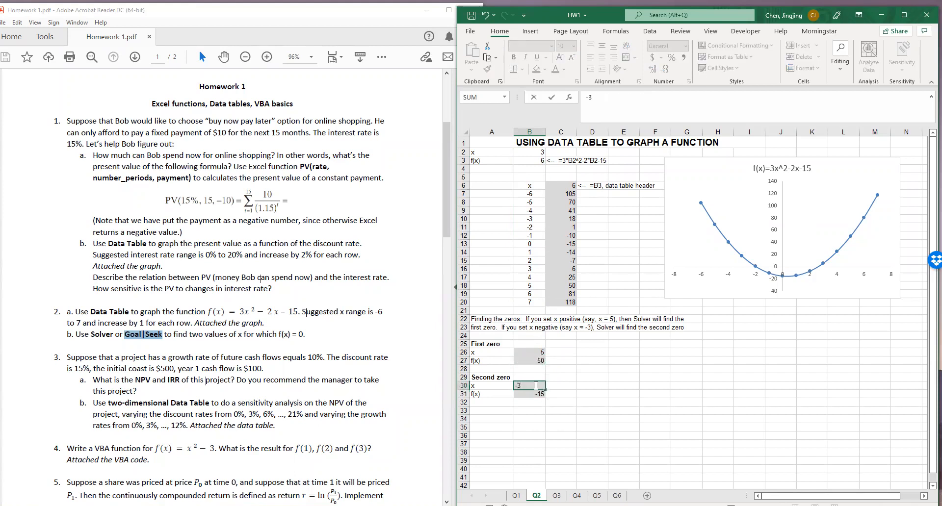
key(Return)
click(535, 353)
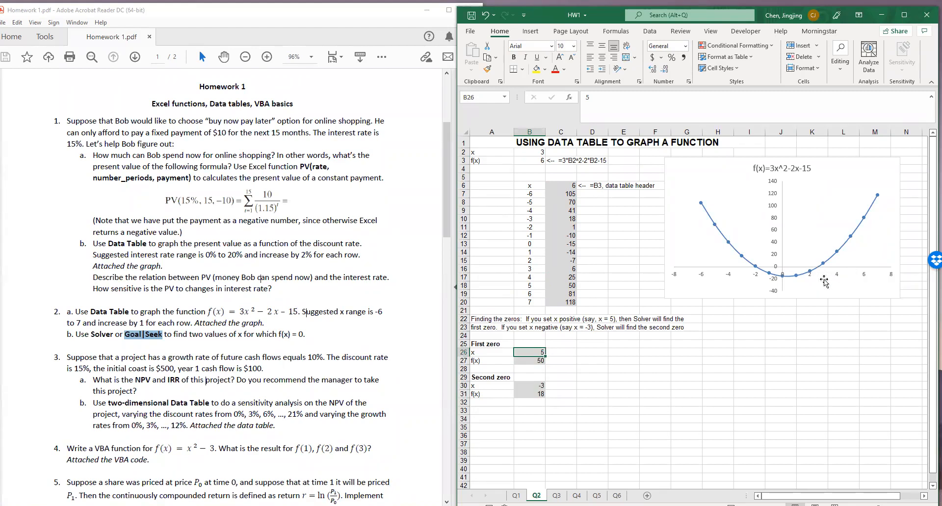
click(530, 386)
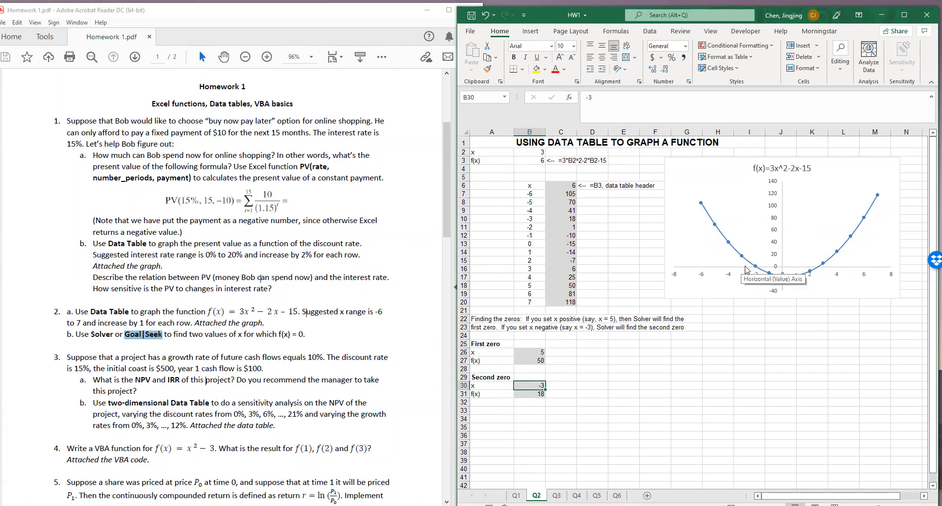
click(623, 394)
click(538, 352)
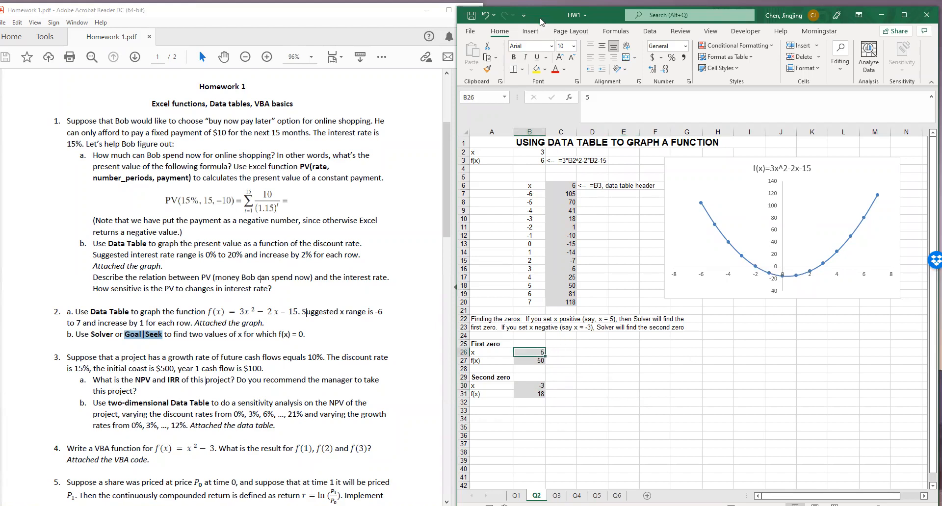
Maximize the workbook window and check in the Excel Add-ins list that the Solver Add-in is enabled
click(904, 15)
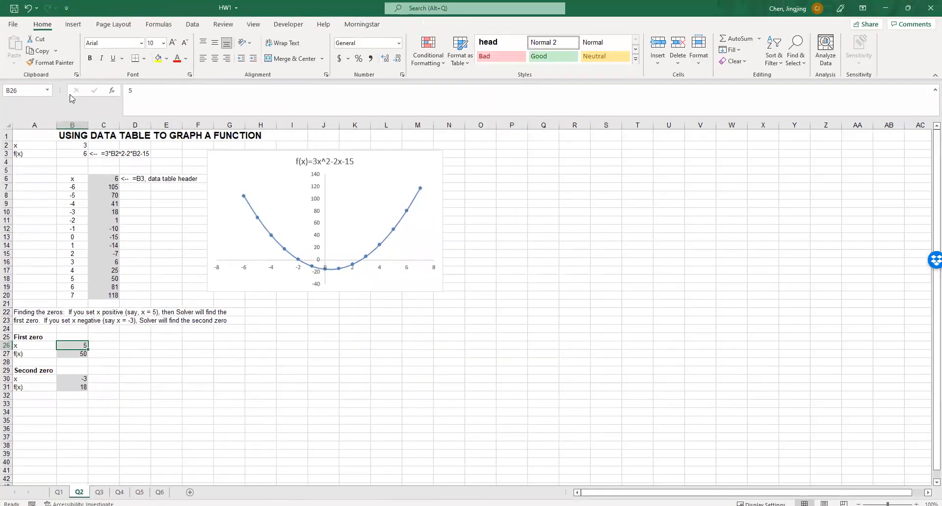
click(192, 24)
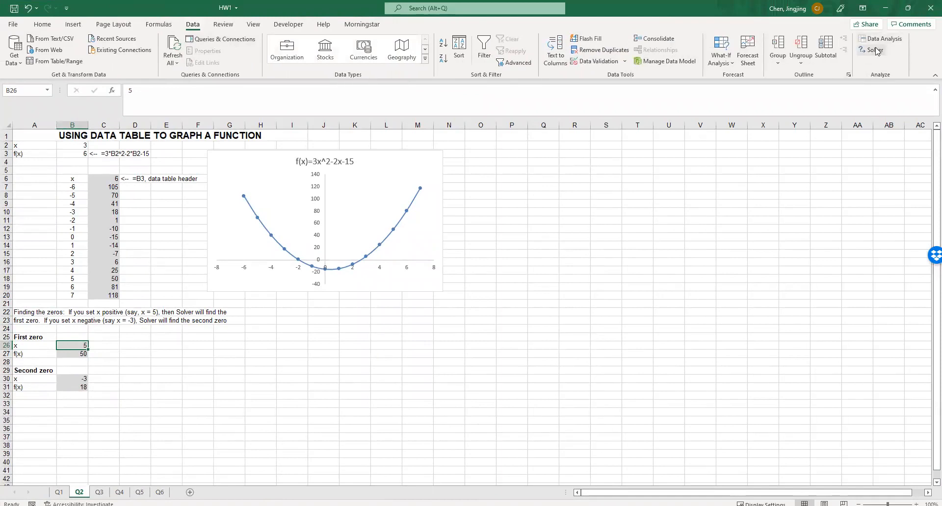
click(6, 24)
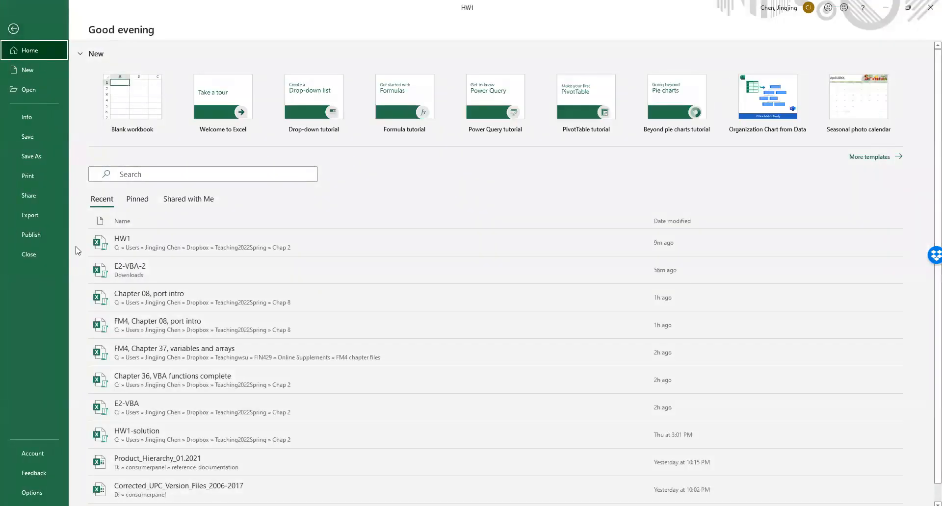
click(20, 492)
click(289, 248)
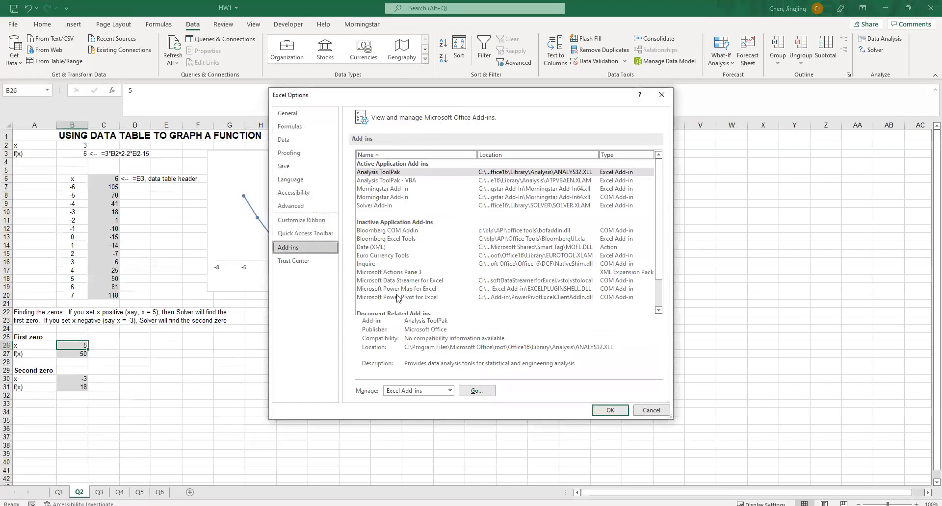
click(484, 395)
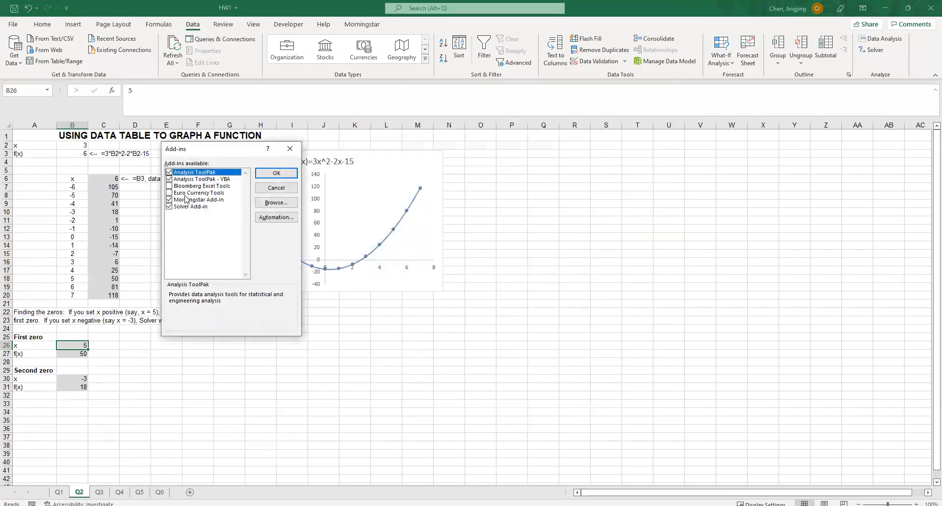
click(276, 173)
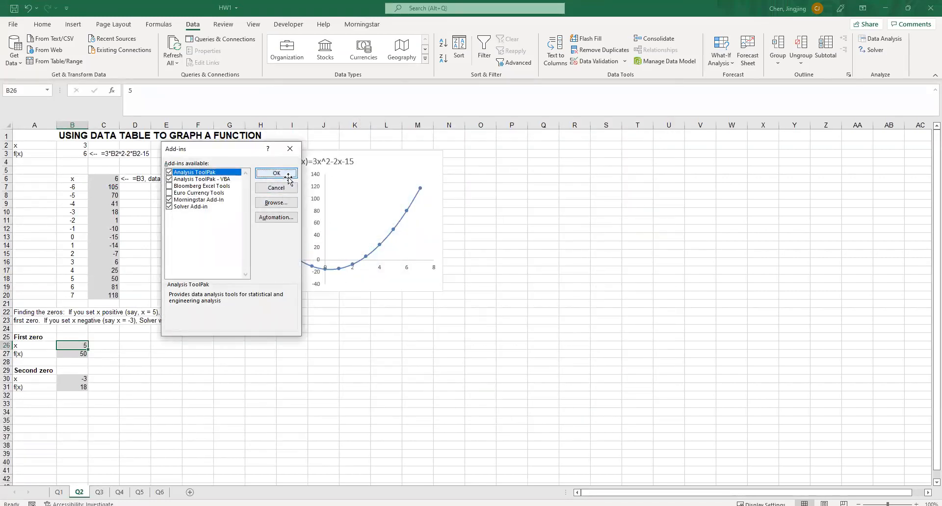
Open Solver and set the objective to cell B27 with a target value of 0
click(875, 50)
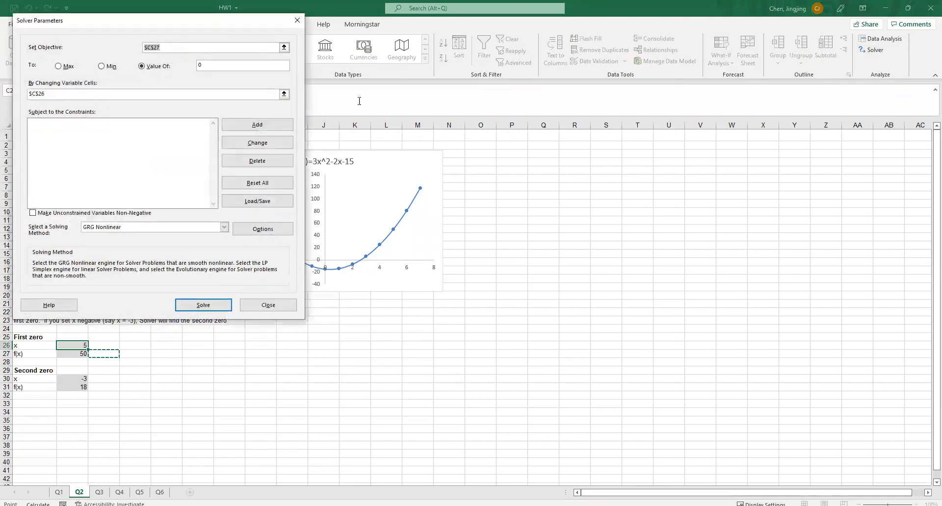
drag(138, 28, 406, 108)
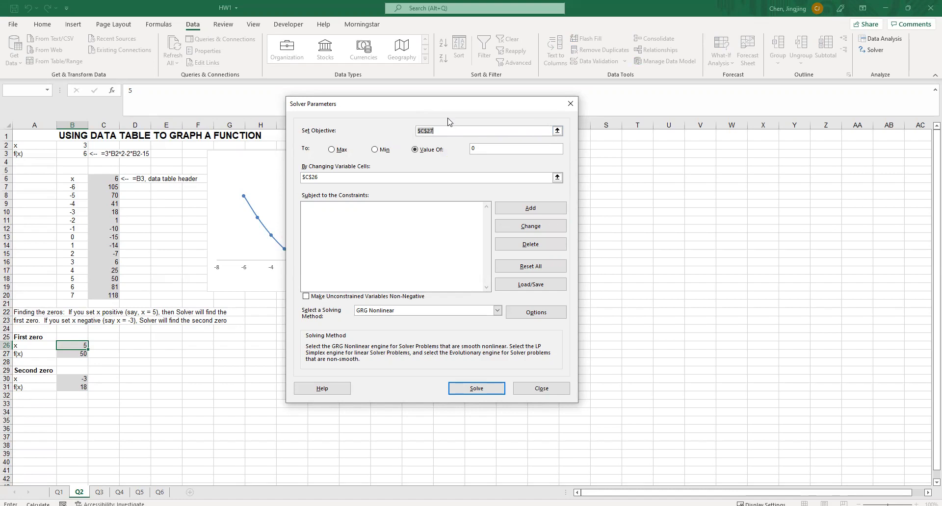
click(558, 131)
click(77, 354)
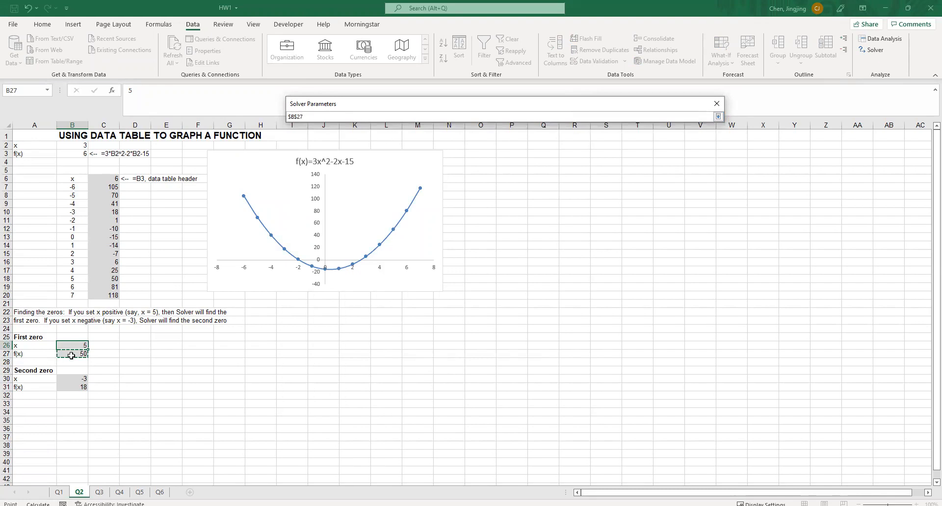
click(718, 117)
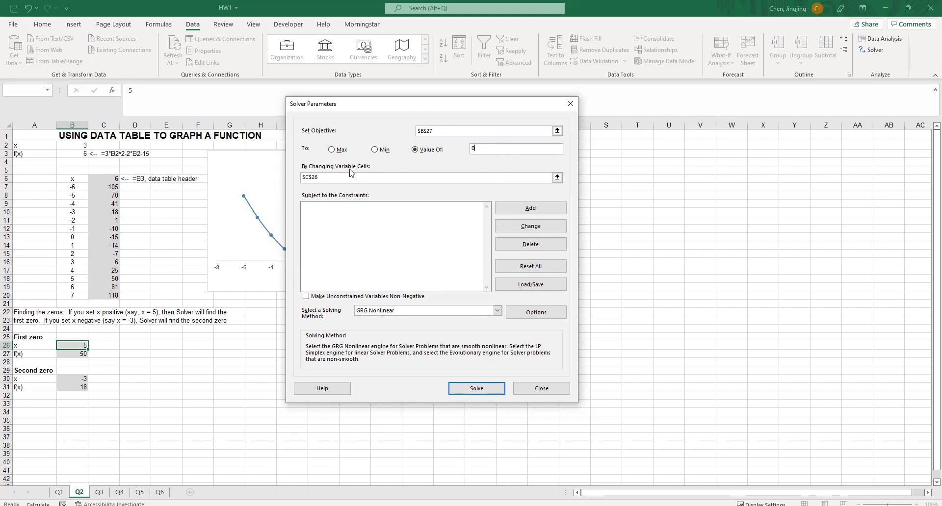
Set B26 as Solver's changing variable cell, solve for the first zero and keep the Solver solution
double_click(426, 131)
click(557, 178)
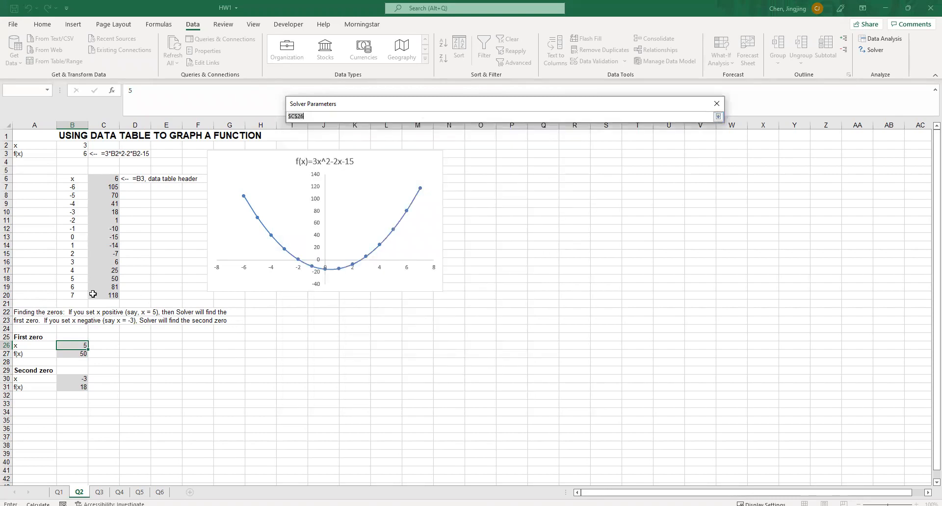
click(76, 344)
click(718, 117)
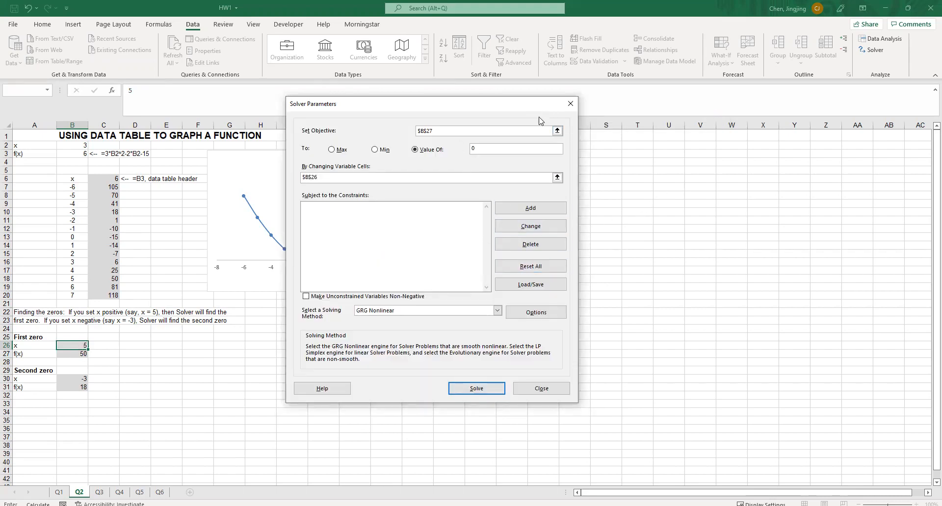
click(393, 267)
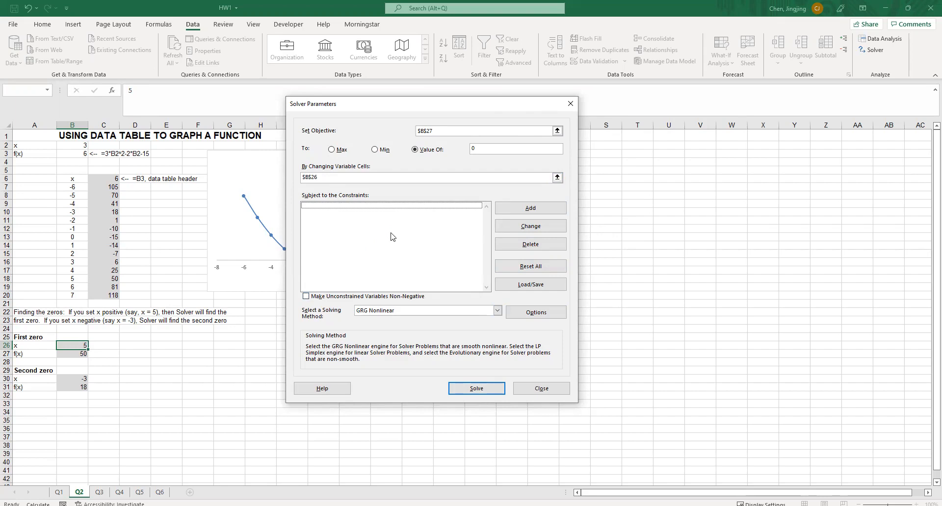
click(477, 390)
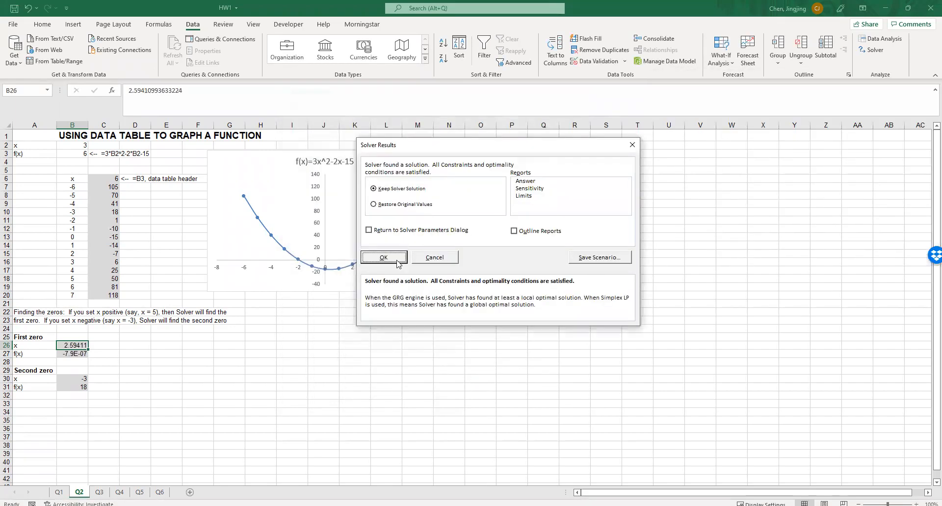
click(383, 258)
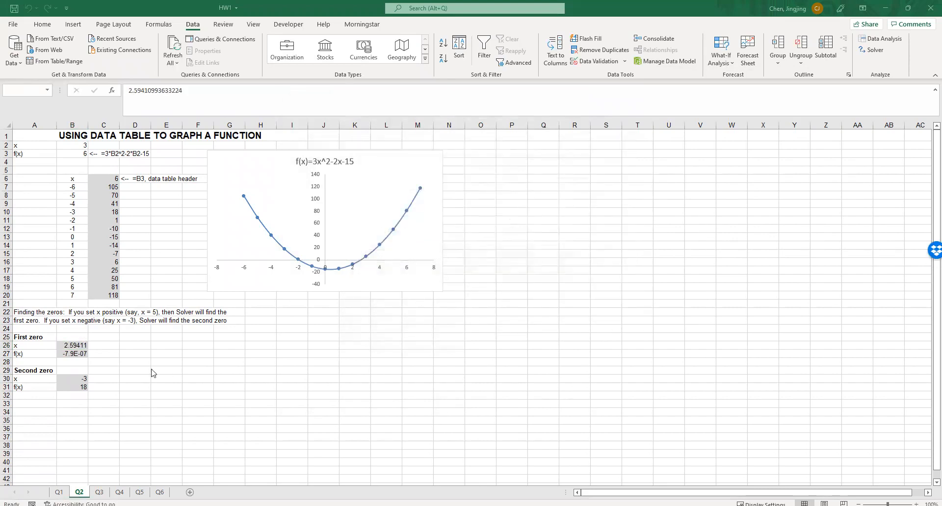
Format the first zero's x and f(x) values in B26:B27 to three decimal places
drag(75, 344, 77, 354)
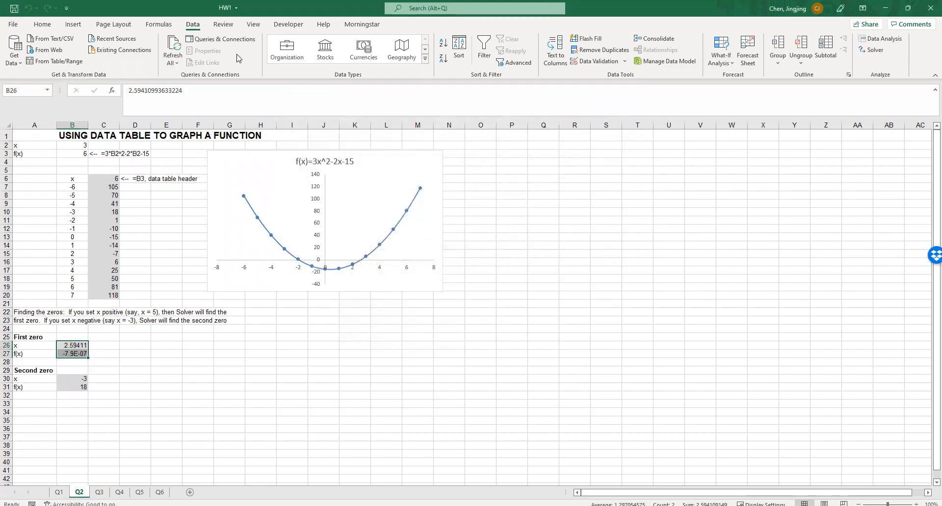
click(42, 25)
click(400, 58)
click(400, 58)
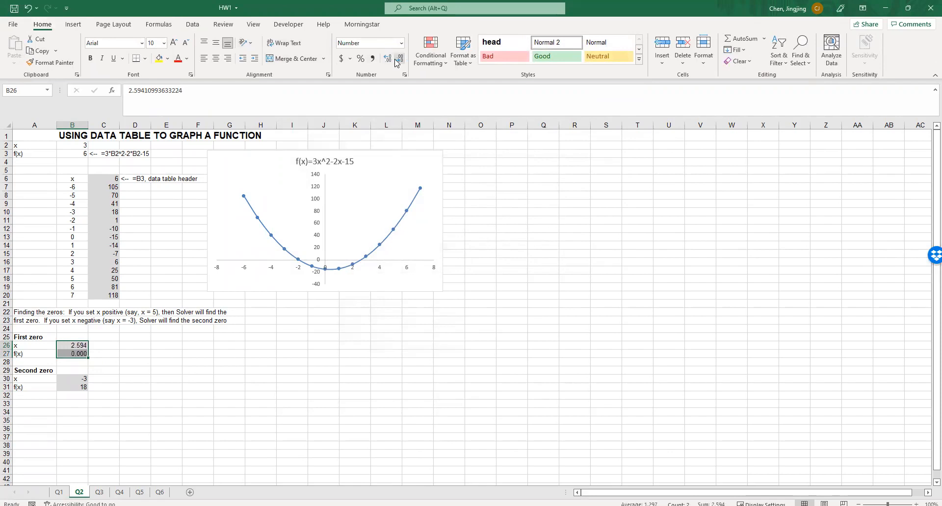
click(308, 347)
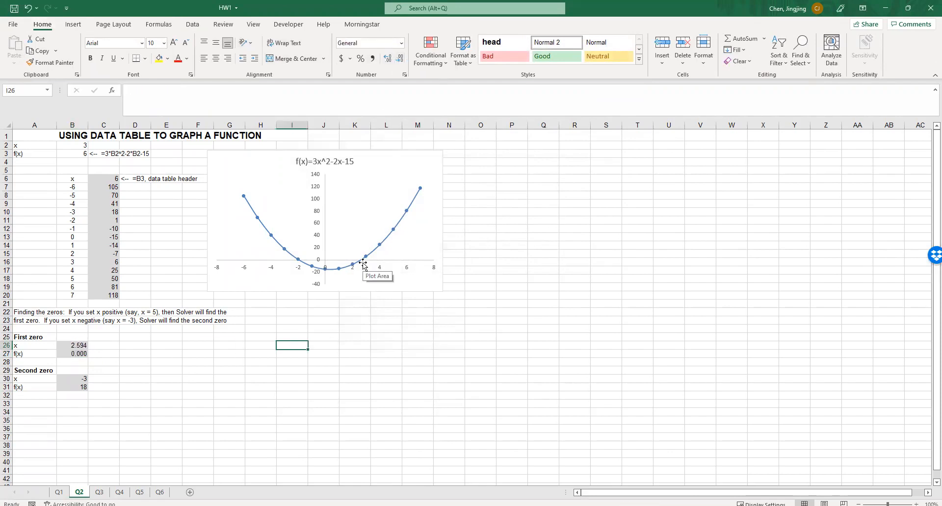
mouse_move(362, 262)
Run Solver for the second zero with B31 as the objective at value 0, changing B30, and keep the solution
drag(79, 380, 83, 384)
click(98, 385)
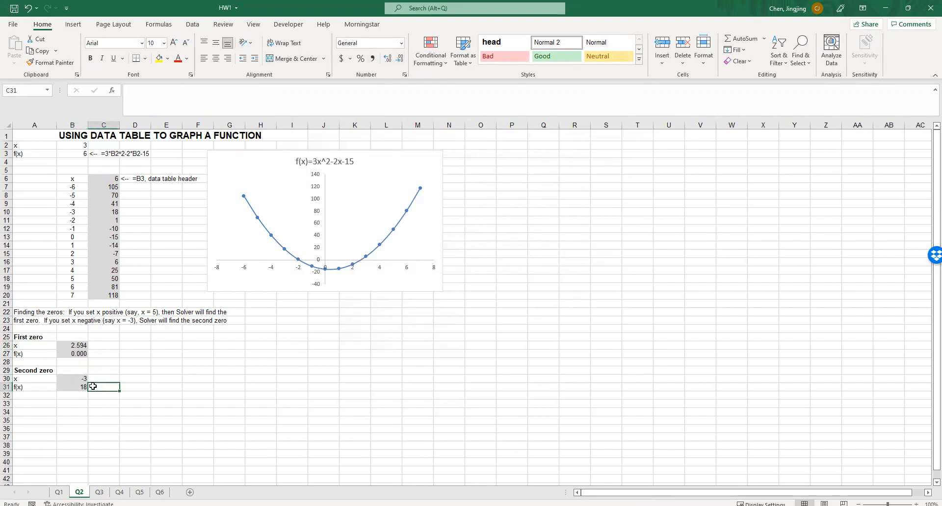
click(80, 379)
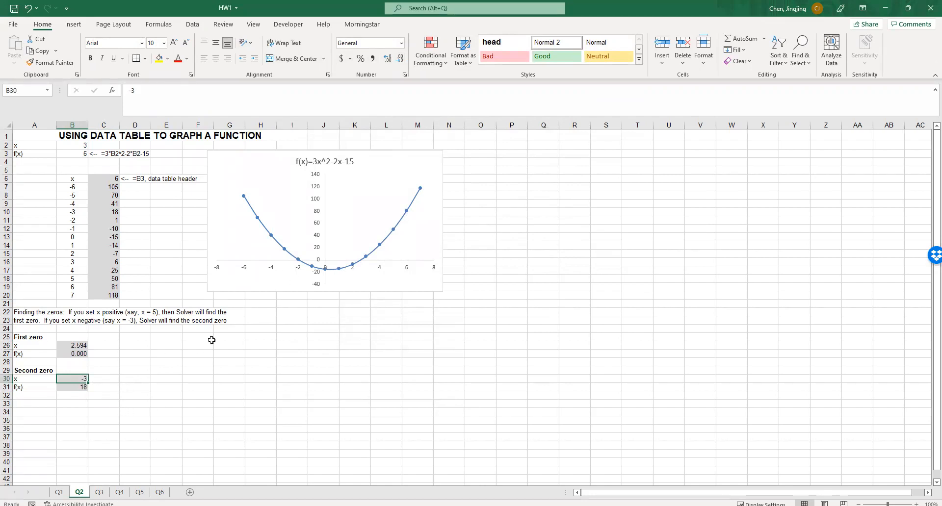
click(193, 24)
click(876, 51)
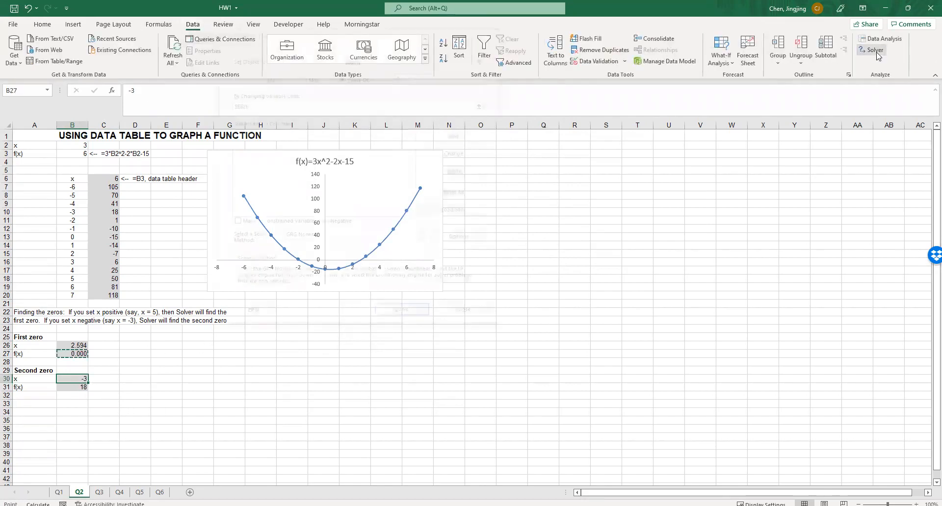
drag(350, 39, 370, 140)
click(382, 158)
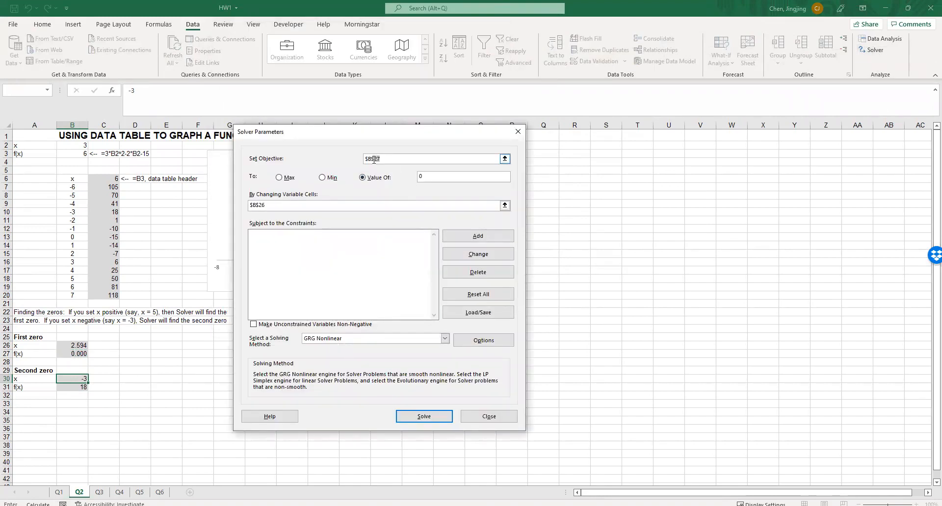
click(269, 205)
click(424, 417)
click(682, 192)
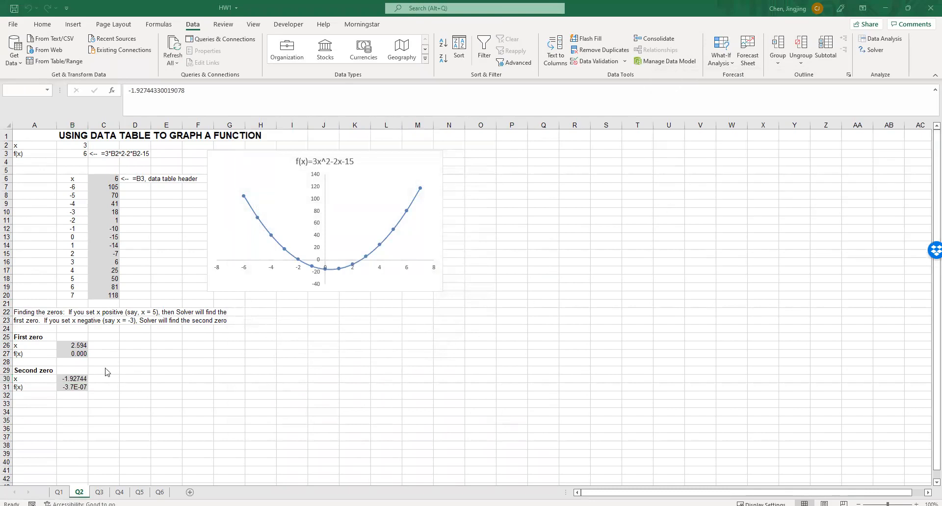
Format the second zero's x and f(x) values in B30:B31 to three decimal places
drag(75, 377, 74, 387)
click(42, 24)
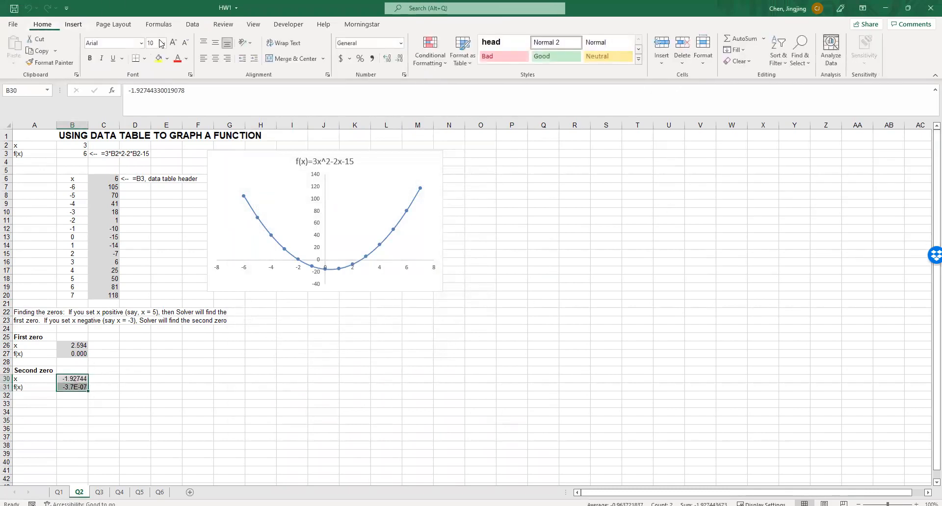
click(400, 60)
click(400, 60)
click(289, 346)
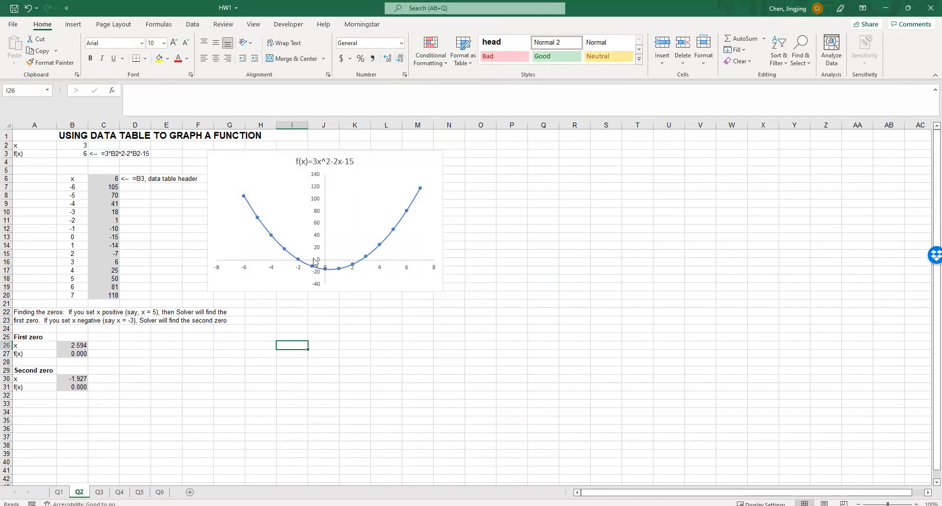
mouse_move(297, 263)
click(280, 454)
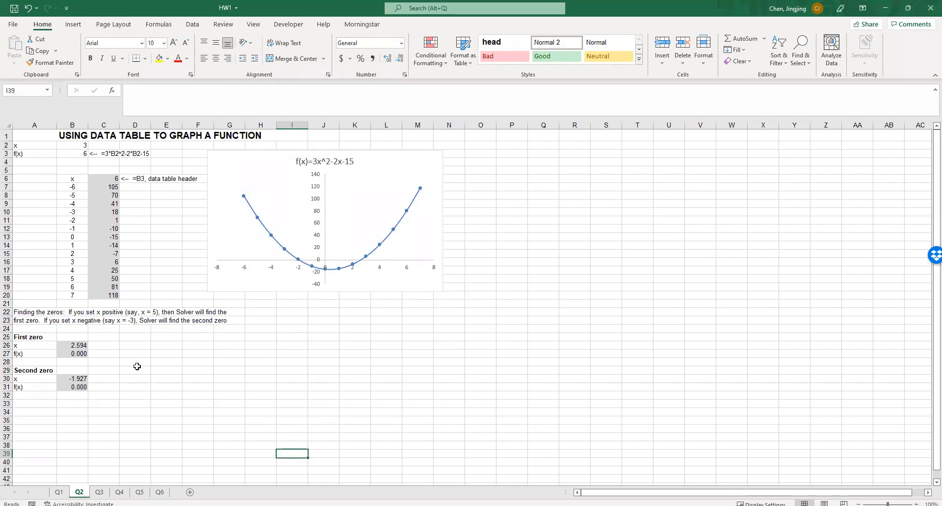
Clear the contents of B26:B31 to empty both zeros' x and f(x) cells
drag(80, 346, 76, 385)
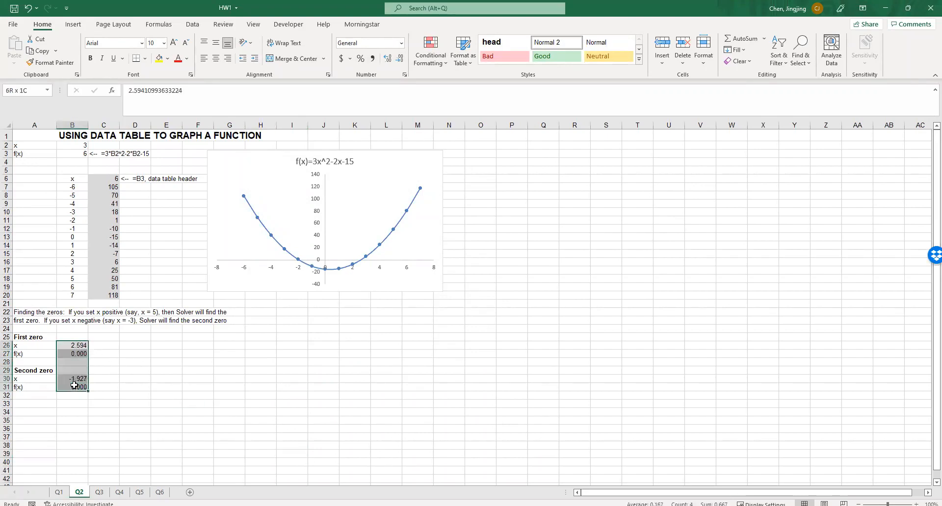
right_click(76, 385)
click(113, 215)
Enter the starting x values again: 5 in B26 for the first zero and -3 in B30 for the second
click(74, 347)
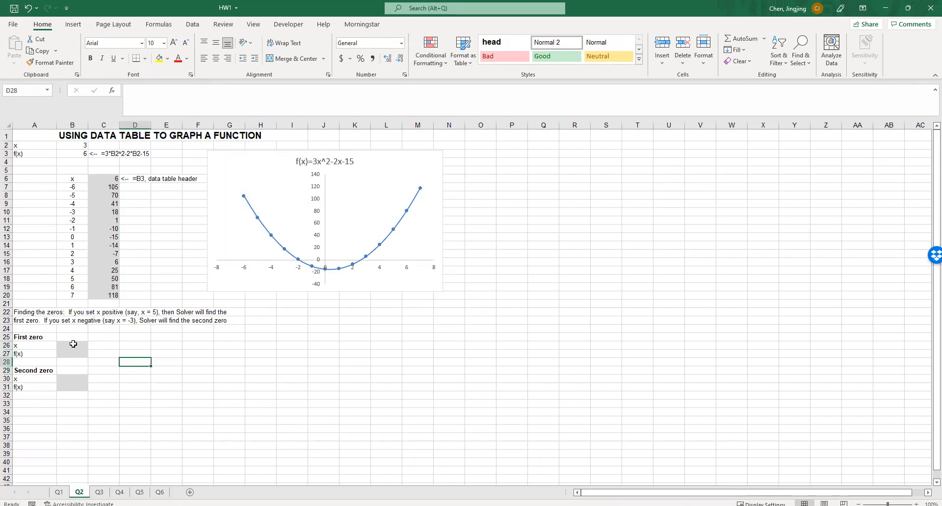
text(5)
click(80, 380)
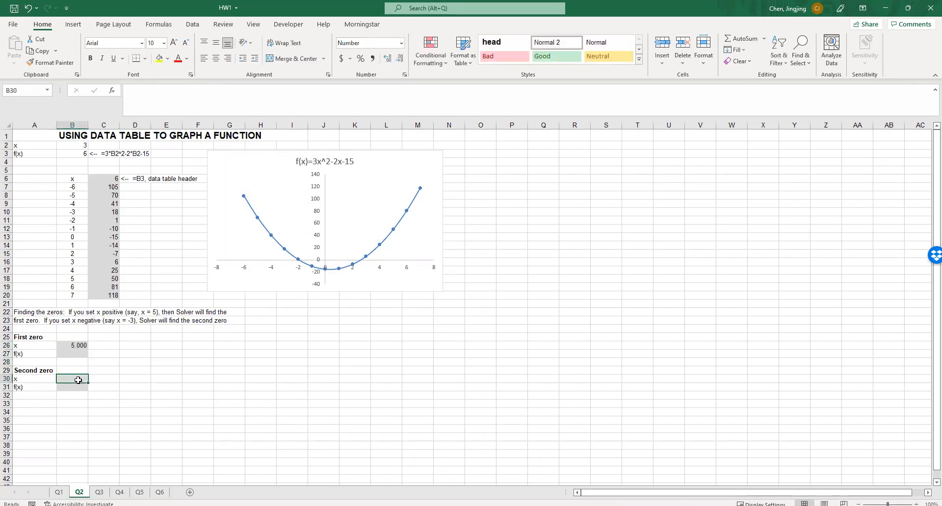
text(-3)
click(178, 355)
Copy cell B3 to B27 and check that the pasted formula refers to B26
click(78, 154)
key(ctrl+c)
click(79, 357)
key(ctrl+v)
key(Escape)
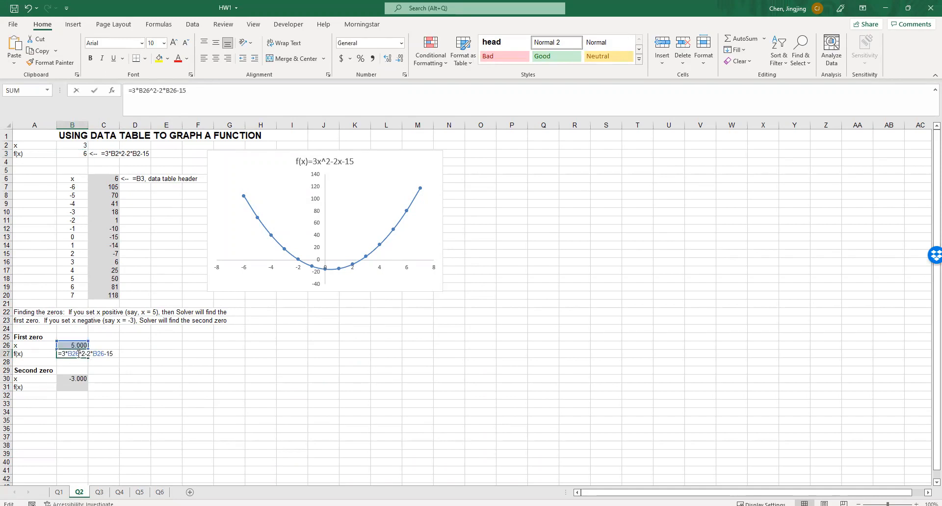
Copy the B27 formula to B31 and check the cell references in both f(x) formulas
click(79, 386)
click(78, 354)
key(ctrl+c)
click(78, 387)
key(ctrl+v)
key(Right)
double_click(78, 387)
key(Escape)
double_click(79, 353)
key(Escape)
click(143, 355)
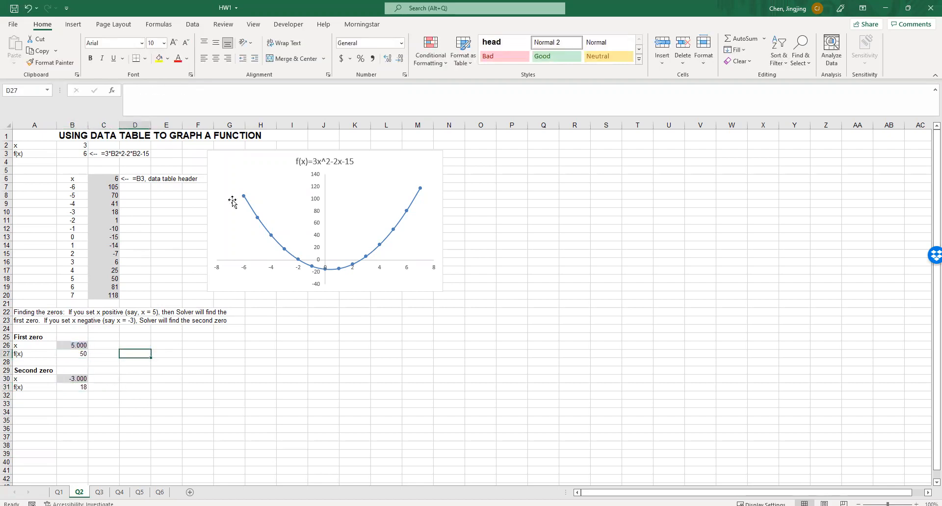
Try a Goal Seek that sets the first zero's f(x) in B27 to 0 by changing x in B26
click(193, 25)
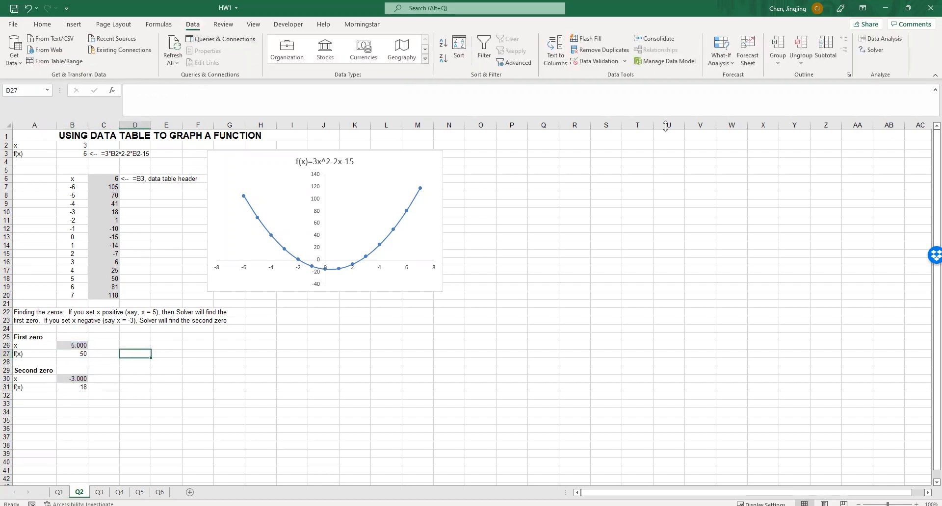
click(724, 66)
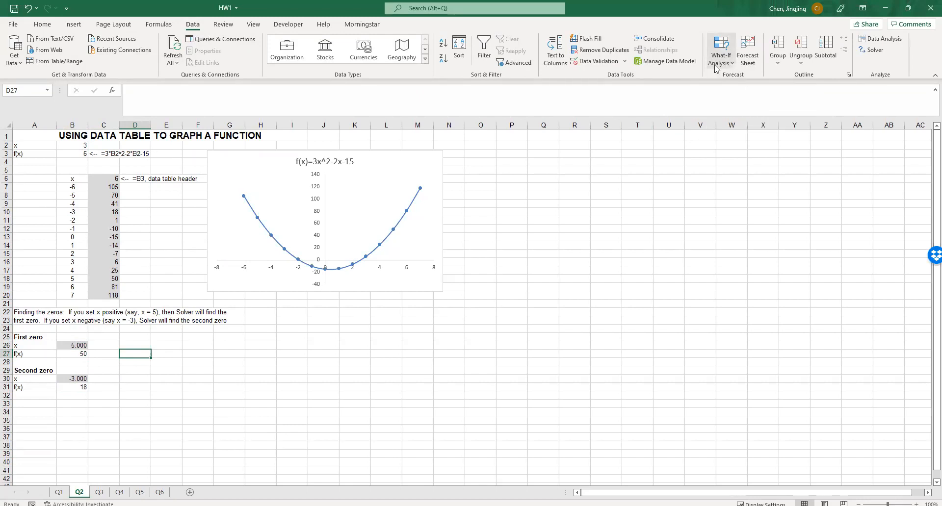
click(731, 91)
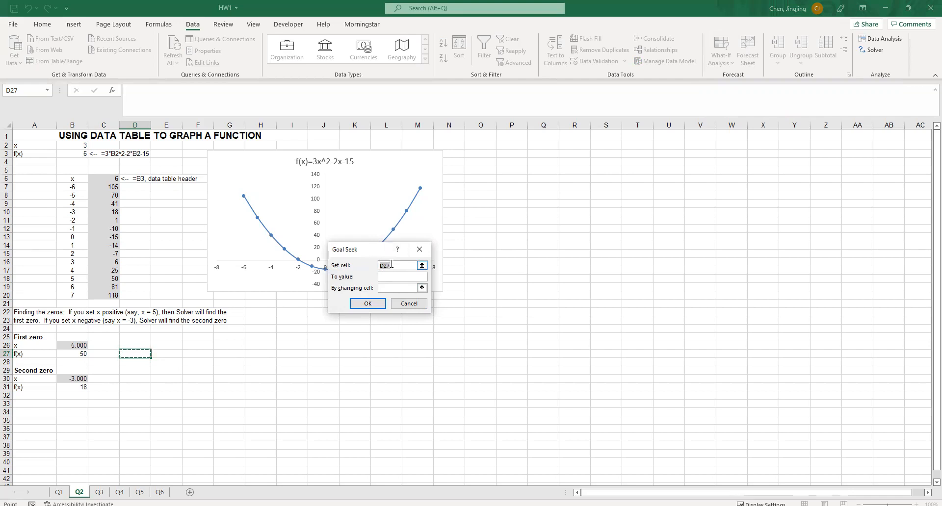
click(386, 291)
click(397, 266)
click(71, 353)
click(384, 276)
click(389, 287)
click(79, 345)
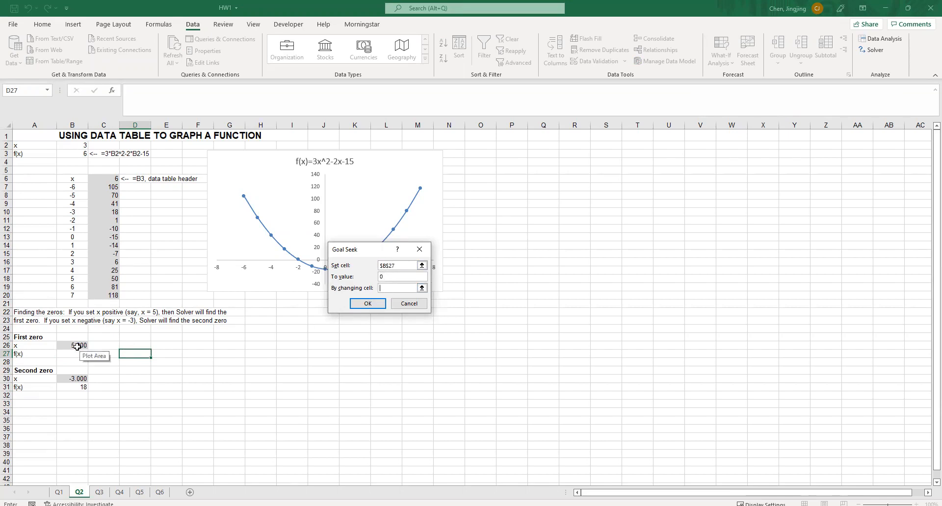
click(365, 304)
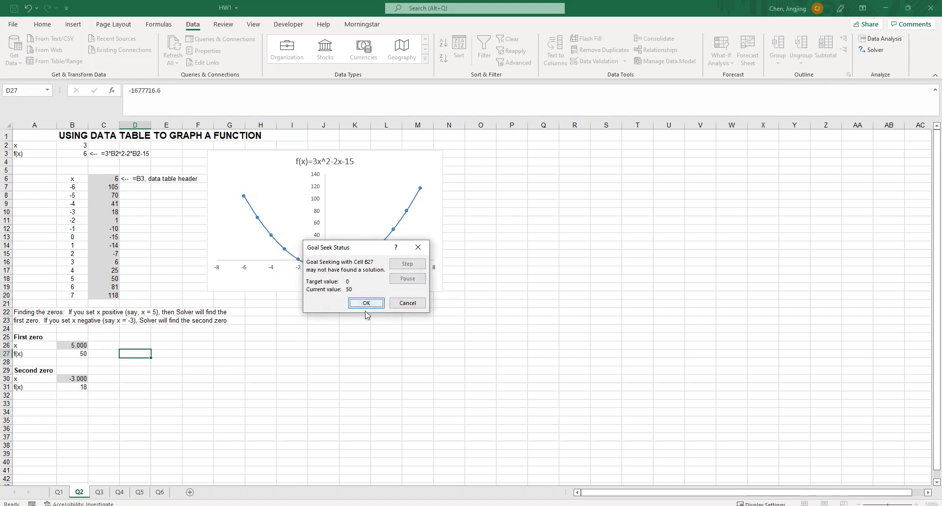
click(366, 303)
click(74, 354)
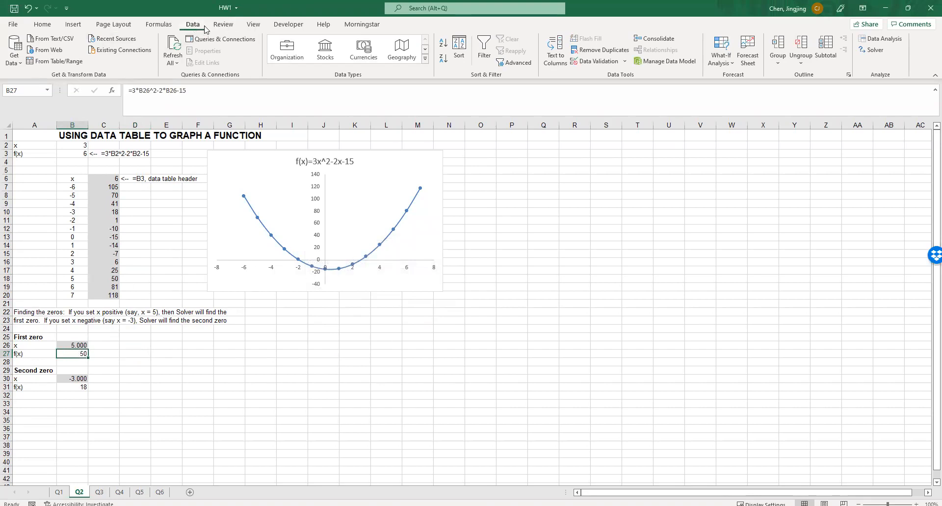
click(80, 347)
click(721, 56)
click(735, 107)
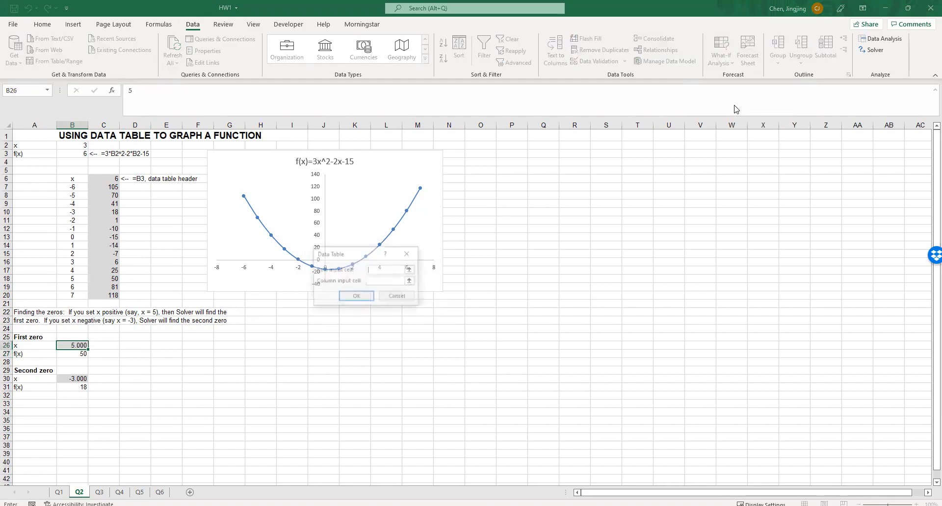
key(Escape)
Run Goal Seek to set B27 to 0 by changing B26, and keep the solution for the first zero
click(720, 59)
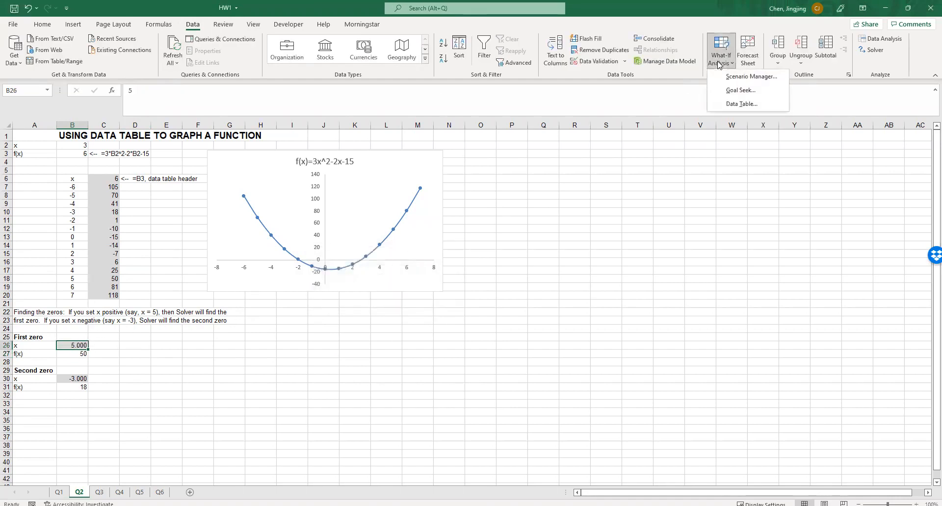
click(738, 90)
click(73, 355)
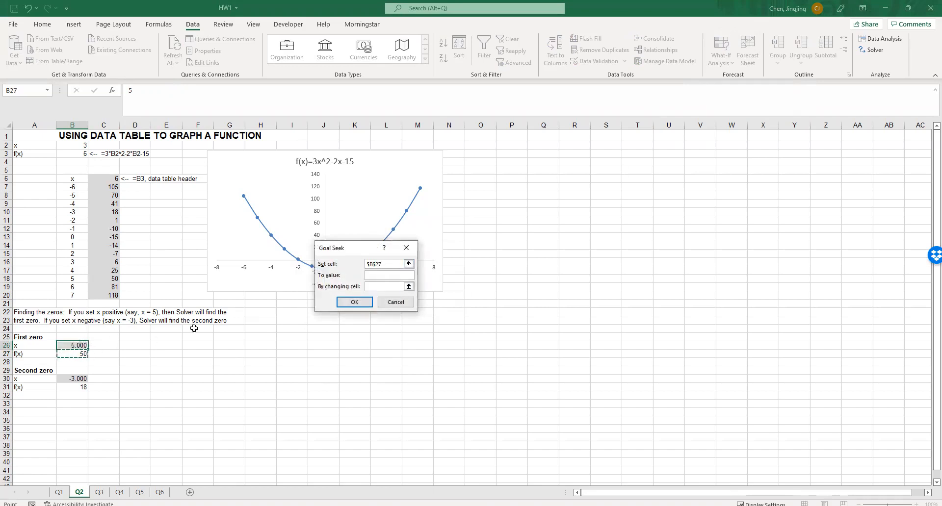
key(Tab)
text(0)
key(Tab)
click(78, 346)
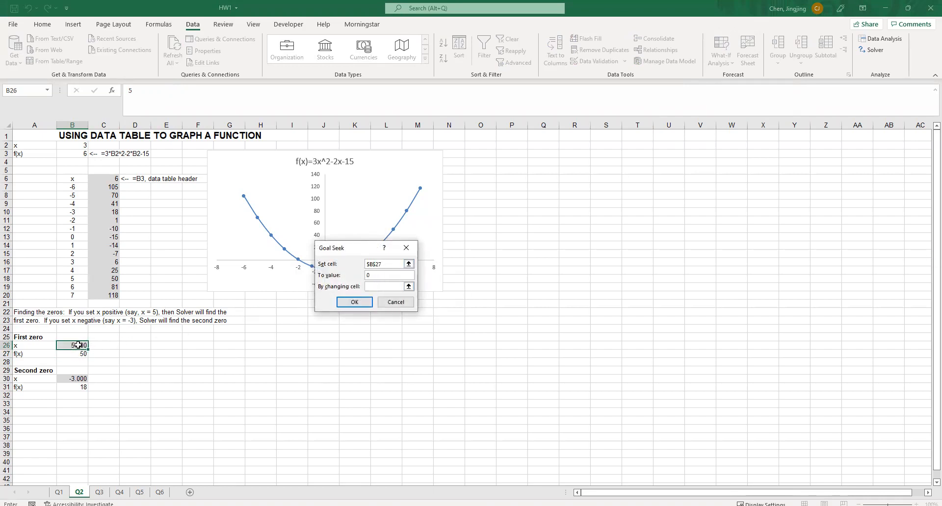
click(354, 302)
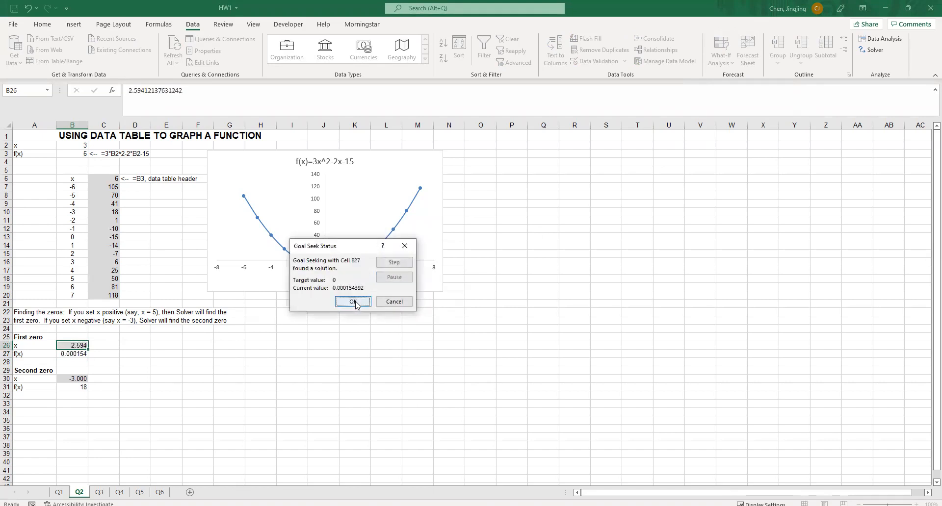
click(354, 303)
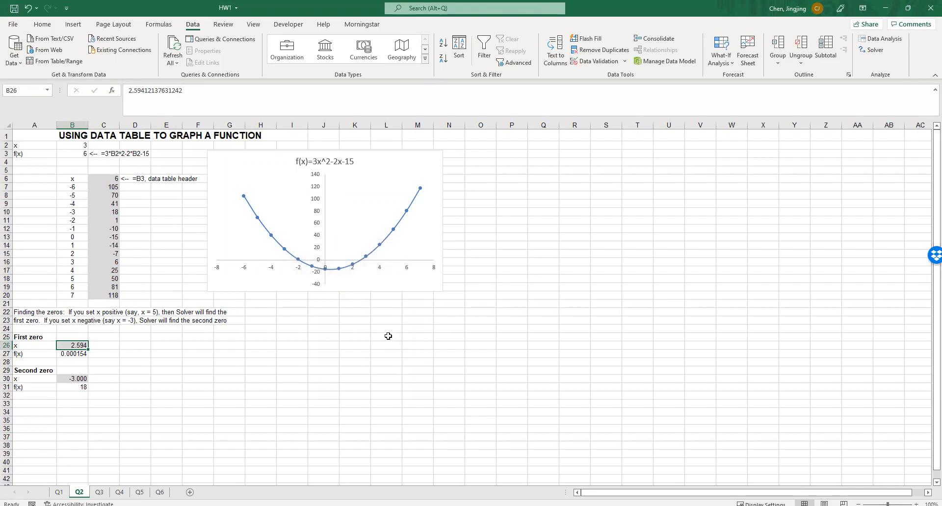
Format the first zero's x and f(x) in B26:B27 to three decimal places
drag(74, 346, 74, 354)
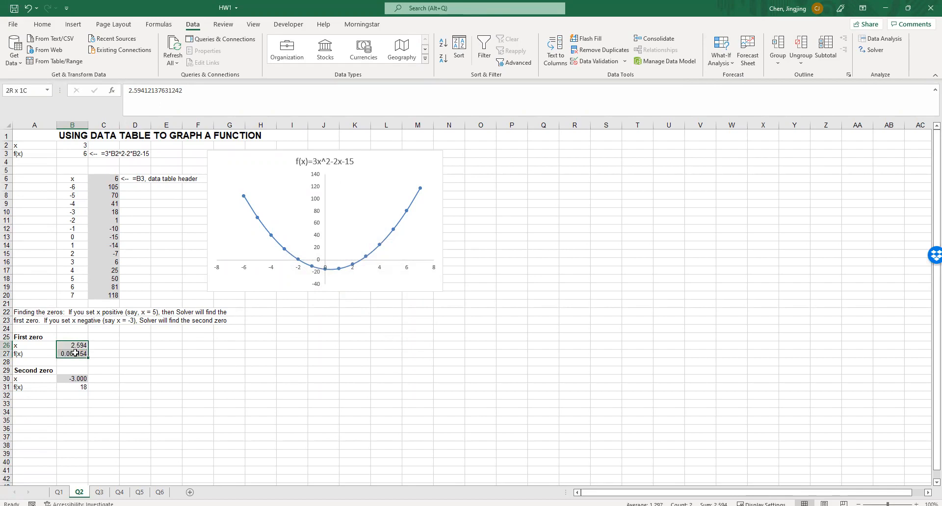
click(42, 24)
click(399, 60)
click(399, 60)
click(389, 59)
click(388, 60)
click(311, 345)
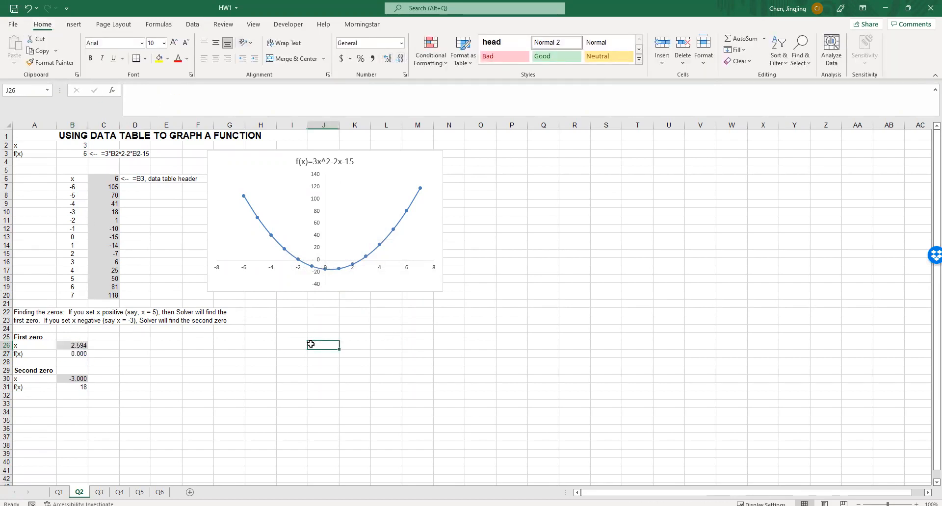
Run Goal Seek to set B31 to 0 by changing B30, and keep the solution for the second zero
click(78, 379)
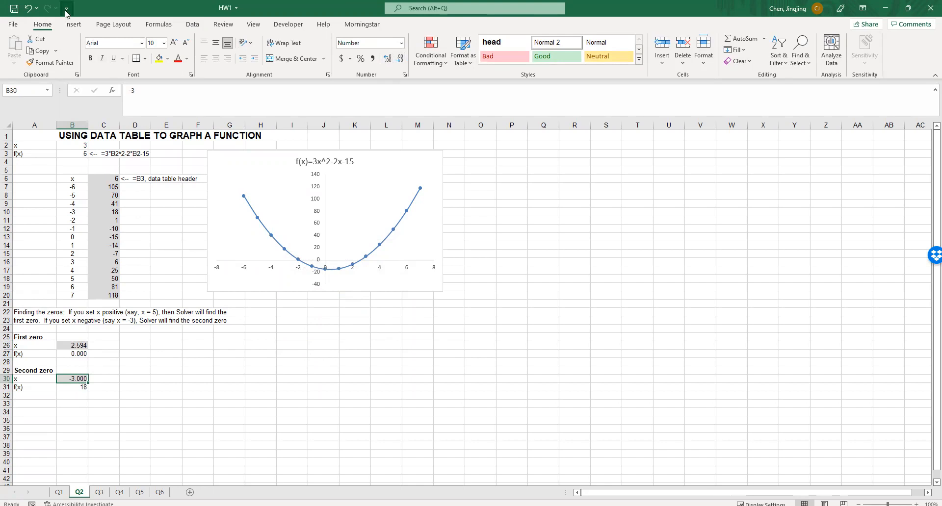
click(198, 27)
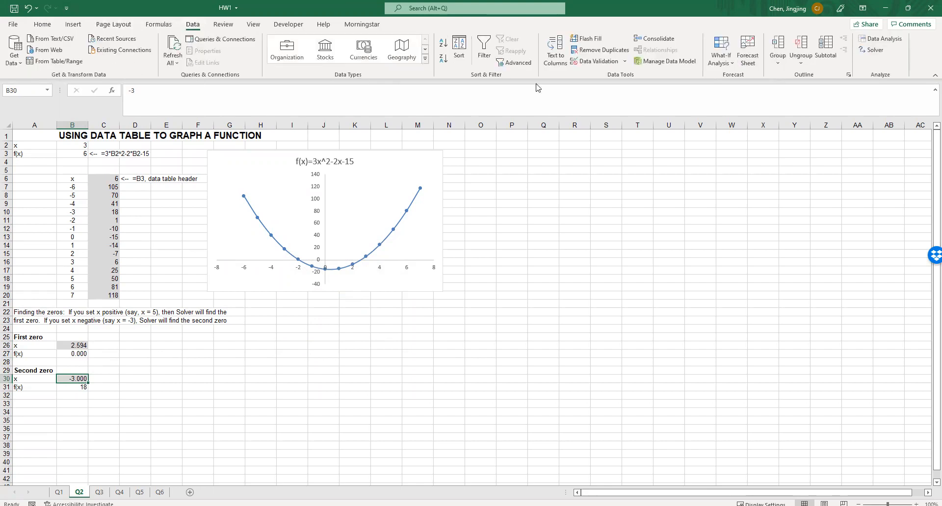
click(721, 55)
click(738, 90)
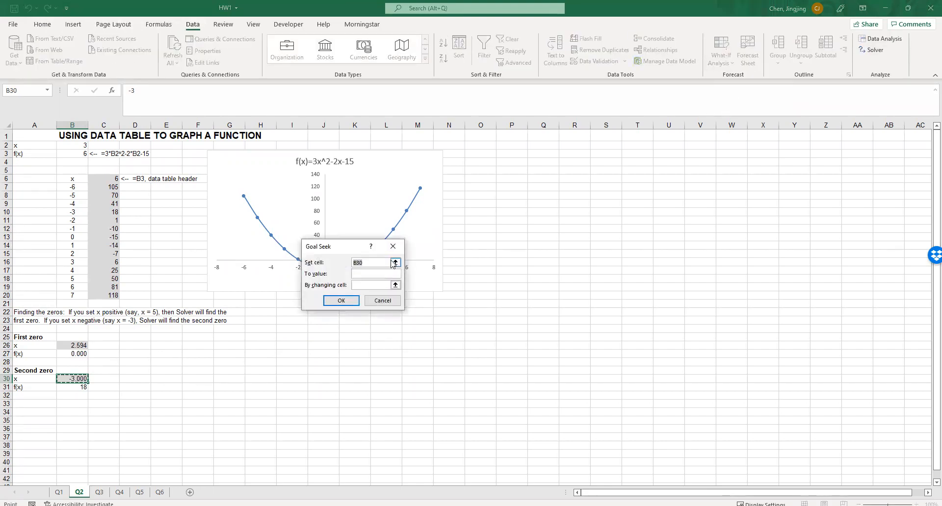
click(73, 390)
click(359, 273)
text(0)
click(363, 285)
click(74, 379)
click(337, 301)
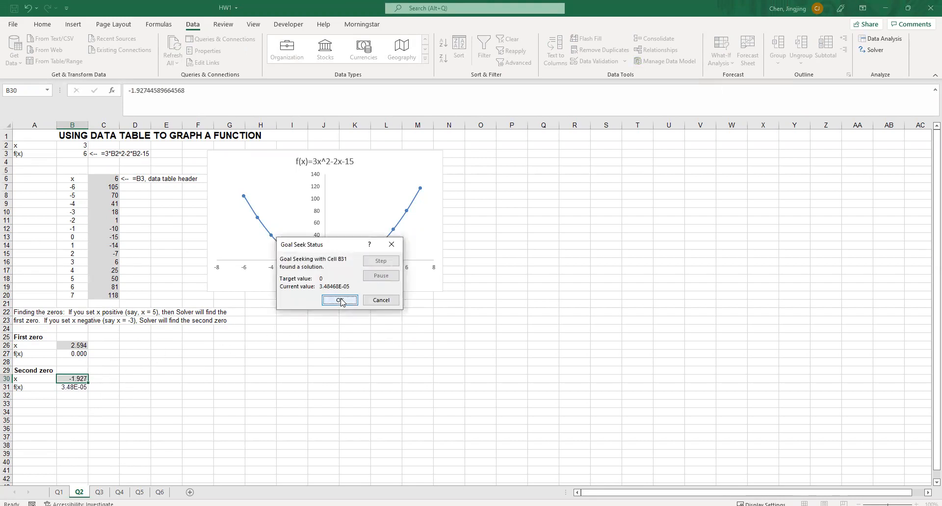
click(339, 301)
Format the second zero's x and f(x) in B30:B31 to three decimal places
drag(73, 378, 72, 388)
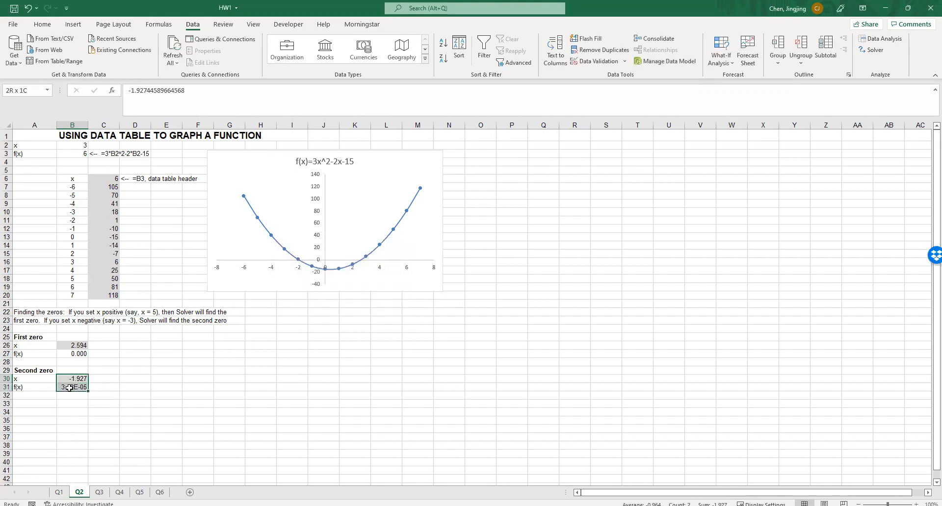
click(42, 24)
click(398, 61)
click(398, 60)
click(387, 58)
click(387, 58)
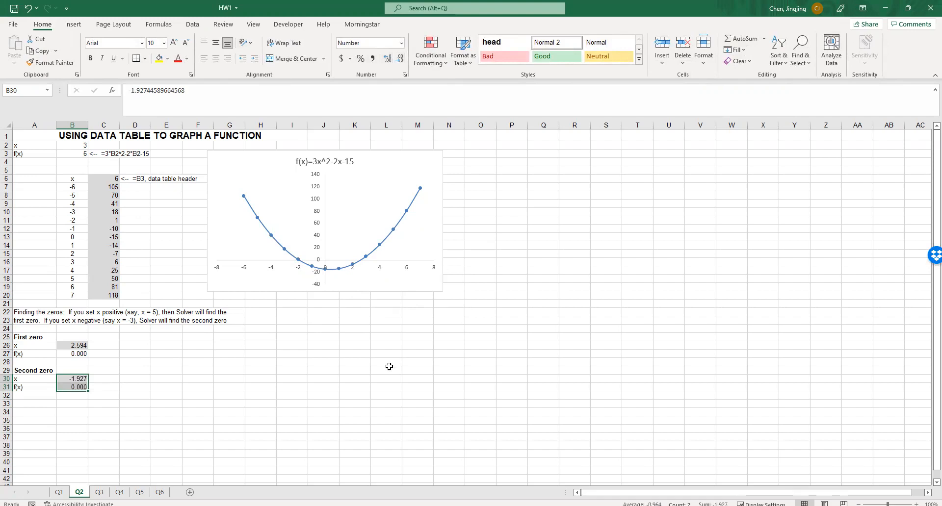
click(391, 365)
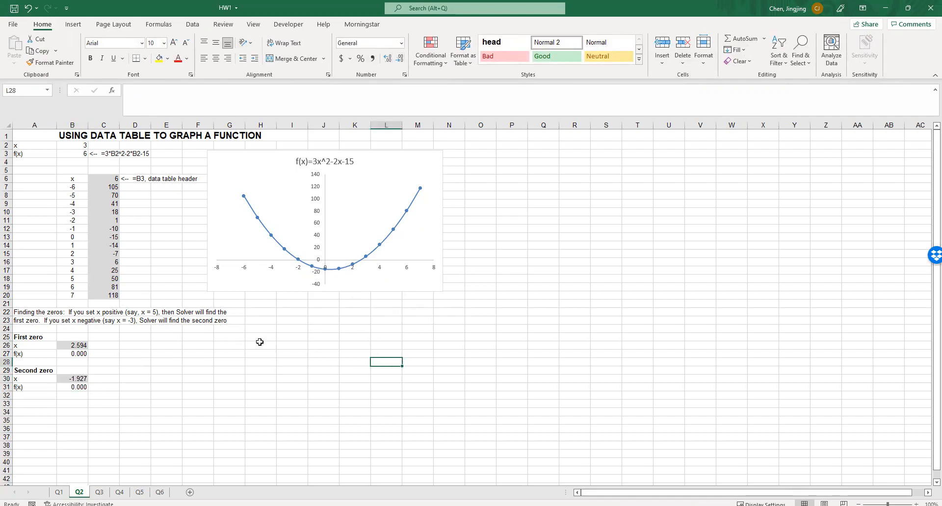
Restore the workbook window beside the homework PDF, go to the Q3 sheet and bring question 3 into view
click(908, 8)
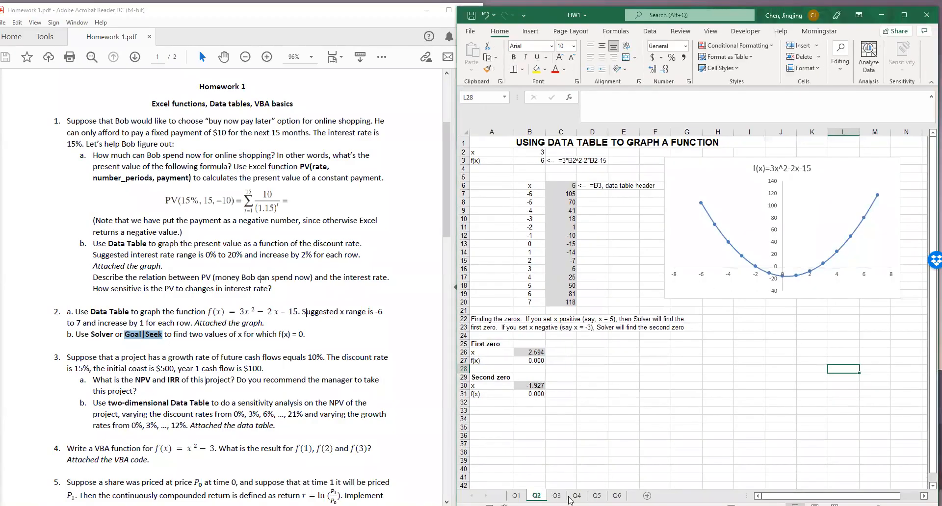
click(558, 500)
click(564, 416)
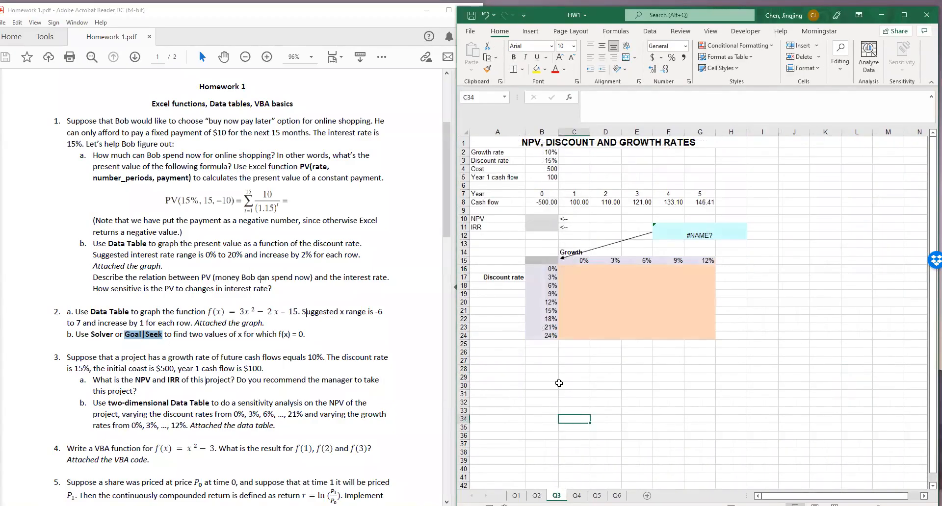
scroll(132, 381, down, 3)
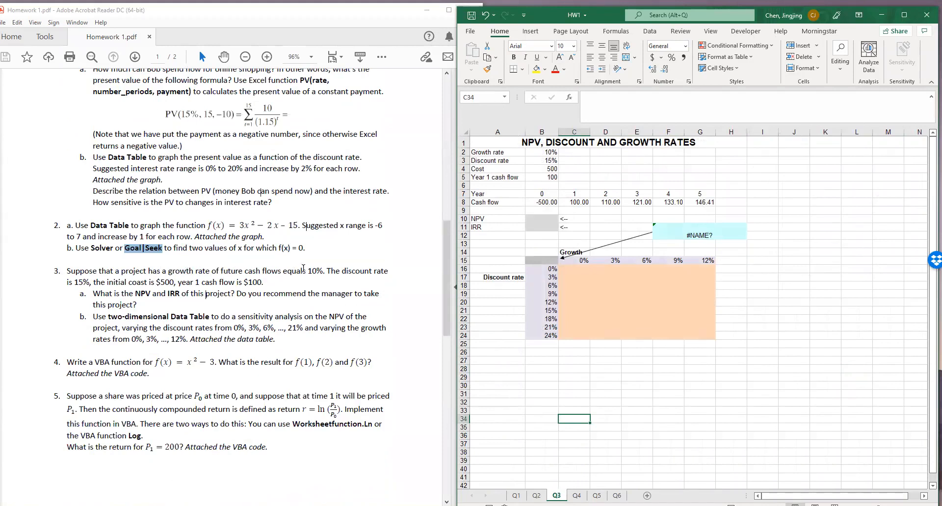
Compare the growth and discount rates with question 3 and inspect the cash flow formulas in C8 and D8
click(547, 150)
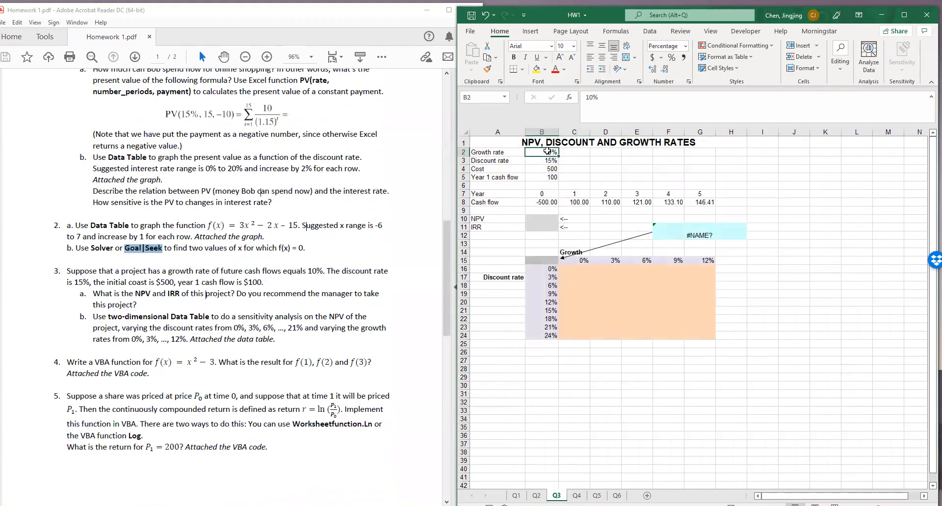
click(547, 158)
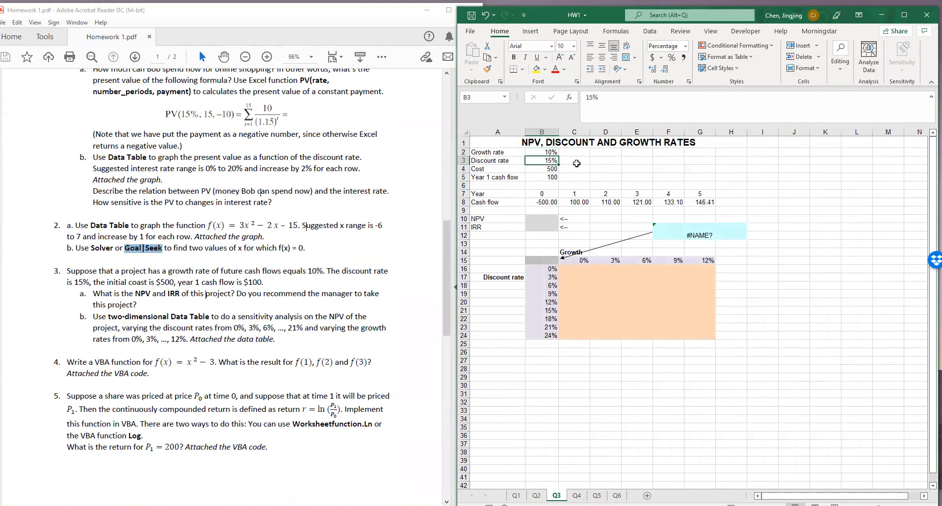
click(178, 282)
click(575, 202)
text(=B5)
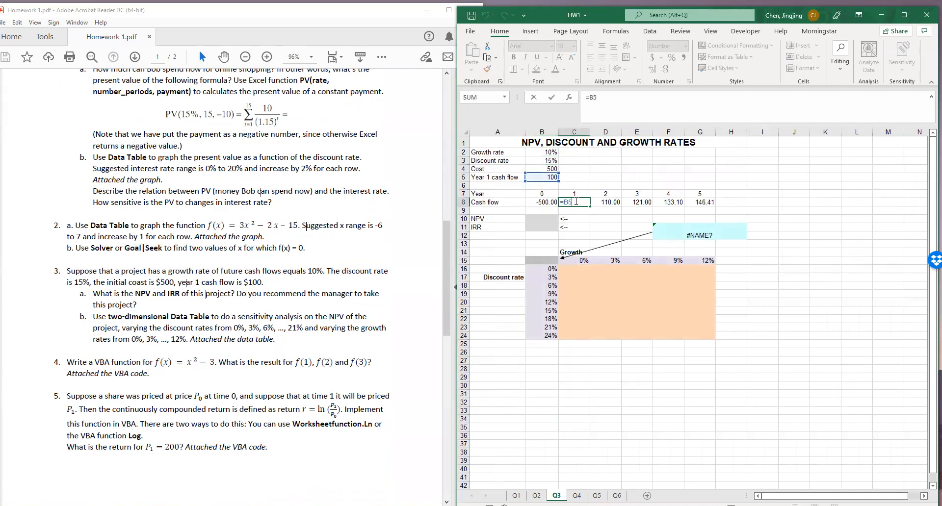
click(601, 204)
text(=C8*(1+$B$2))
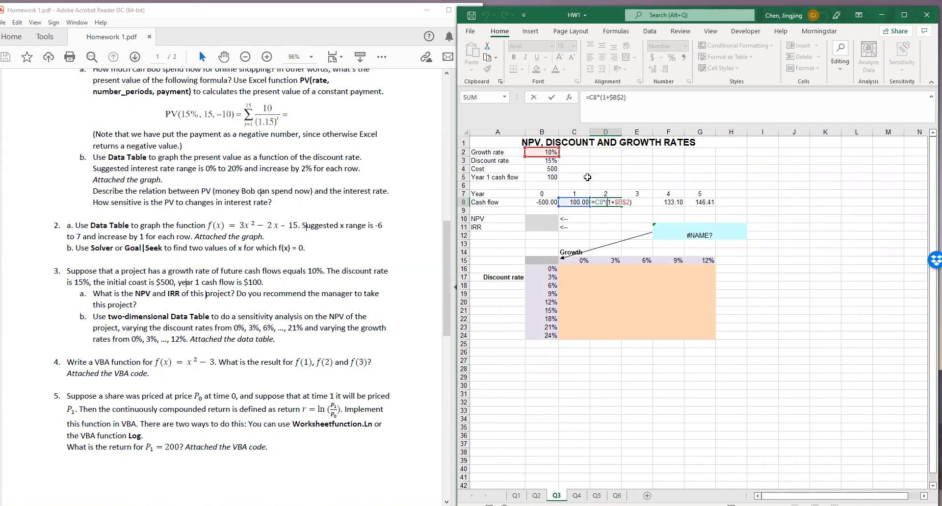
key(ctrl+Return)
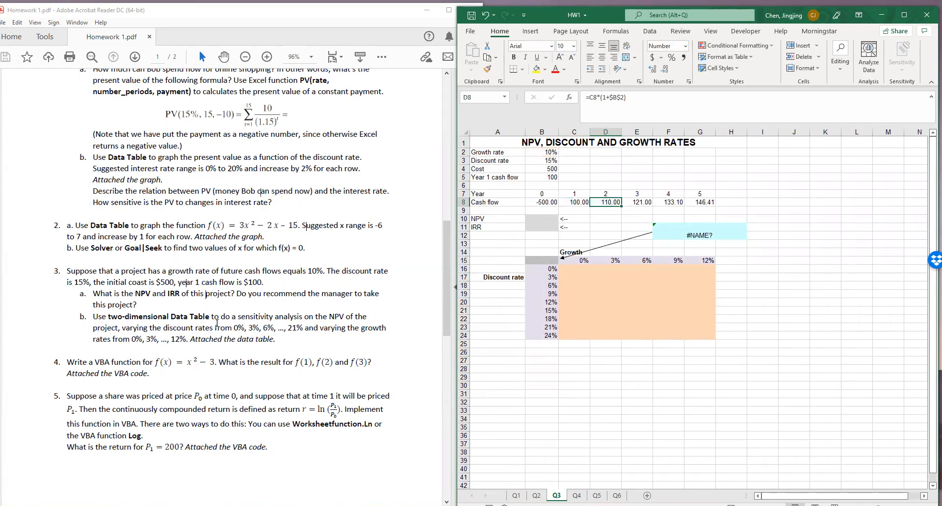
Calculate the present value of the future cash flows in B10 with =NPV(B3,C8:G8)
click(541, 219)
text(=)
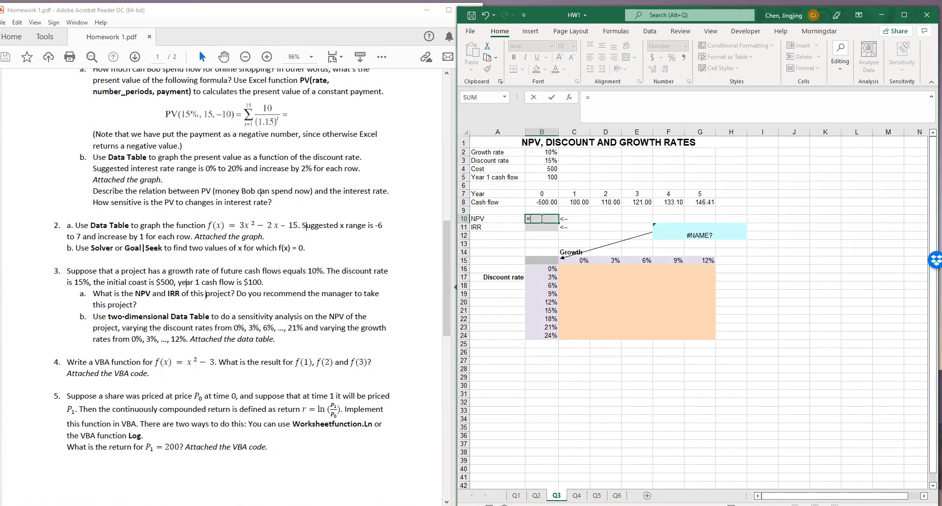
text(npv()
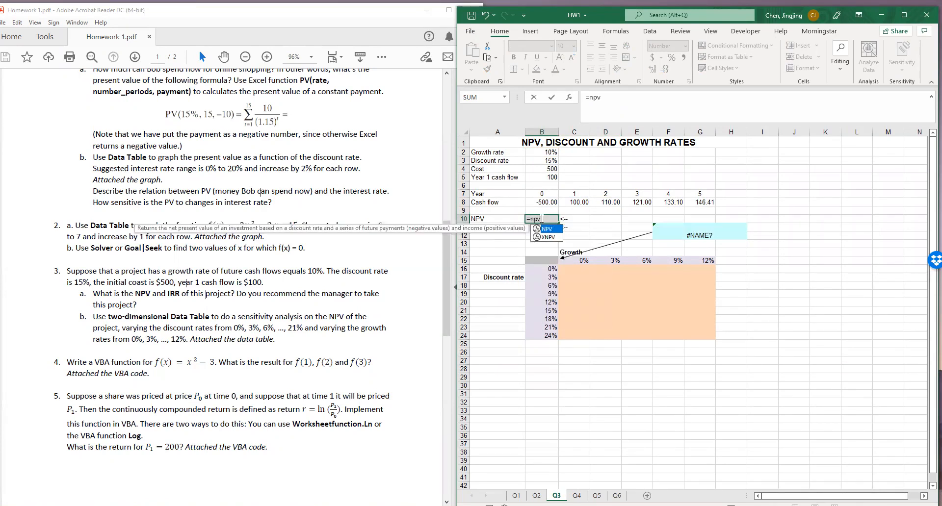
click(545, 164)
text(,)
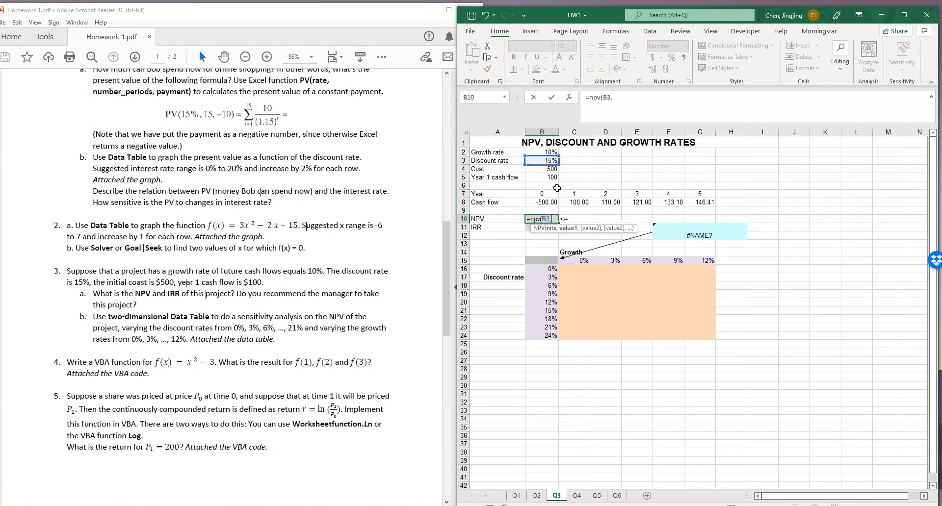
drag(568, 203, 701, 205)
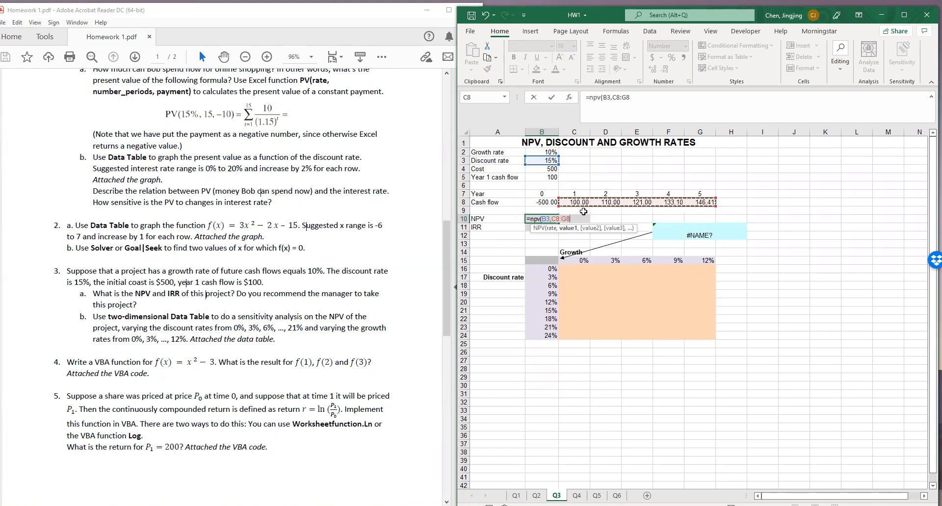
text())
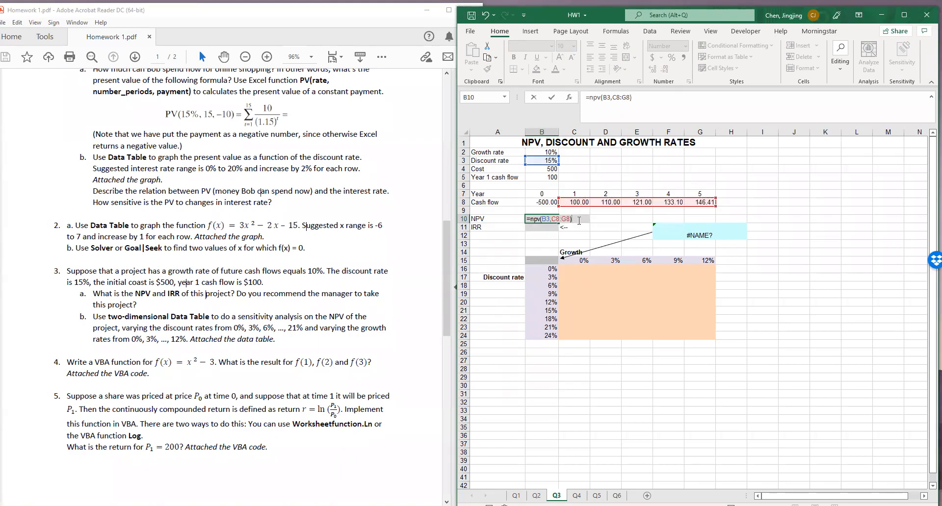
key(Return)
Add the initial cost to the NPV formula in B10 so that it reads =NPV(B3,C8:G8)+B8
click(542, 220)
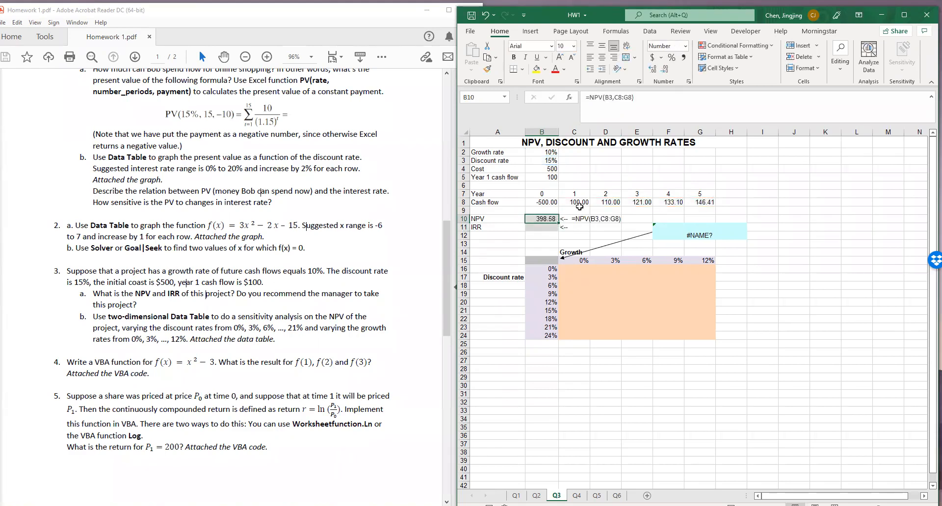
drag(579, 204, 707, 205)
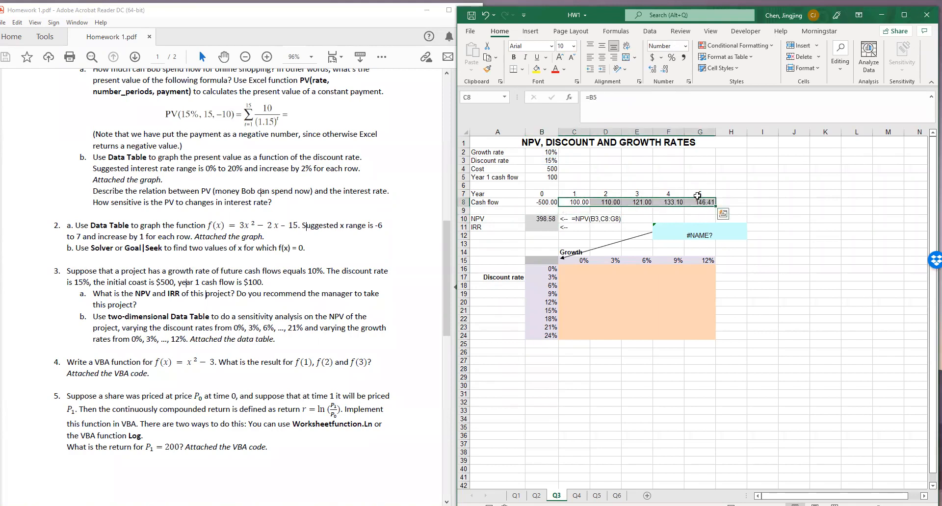
click(550, 220)
click(659, 98)
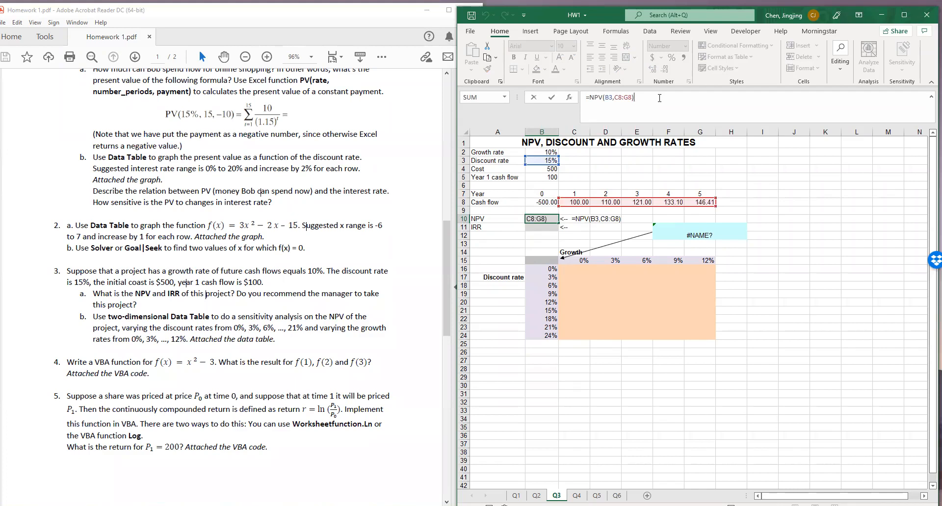
text(+)
click(544, 204)
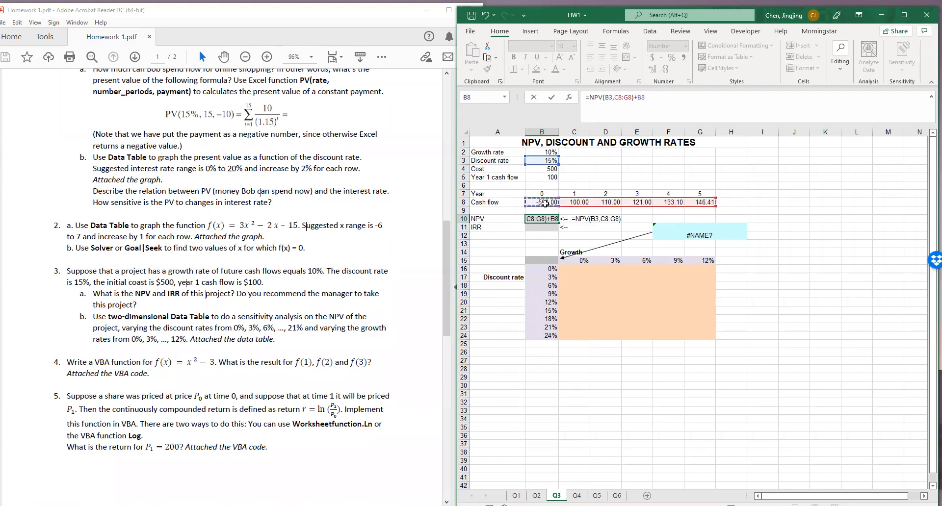
key(Return)
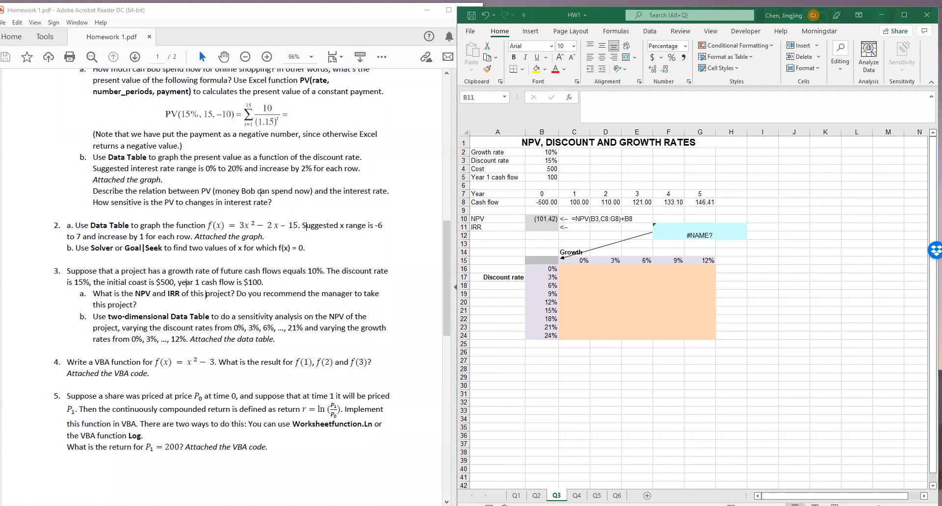
click(539, 219)
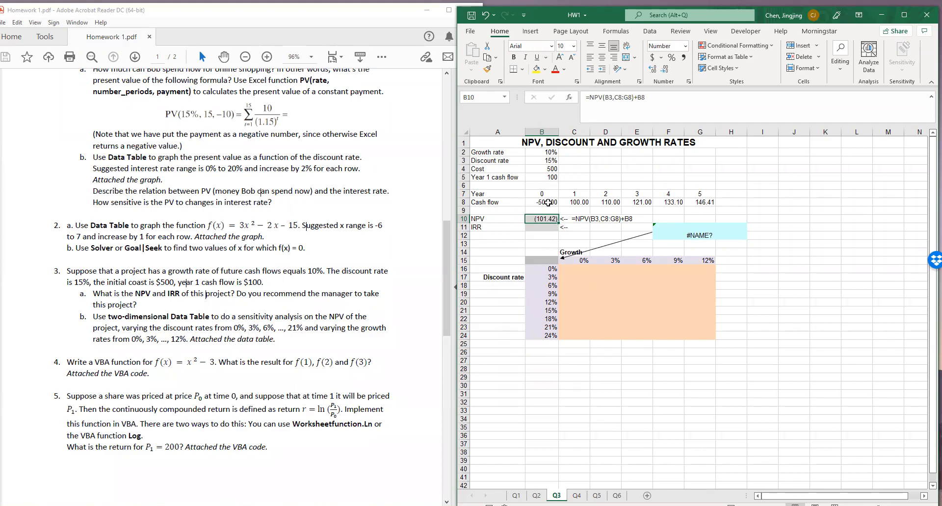
Calculate the project's IRR in B11 from all cash flows with =IRR(B8:G8)
click(551, 226)
text(=iff)
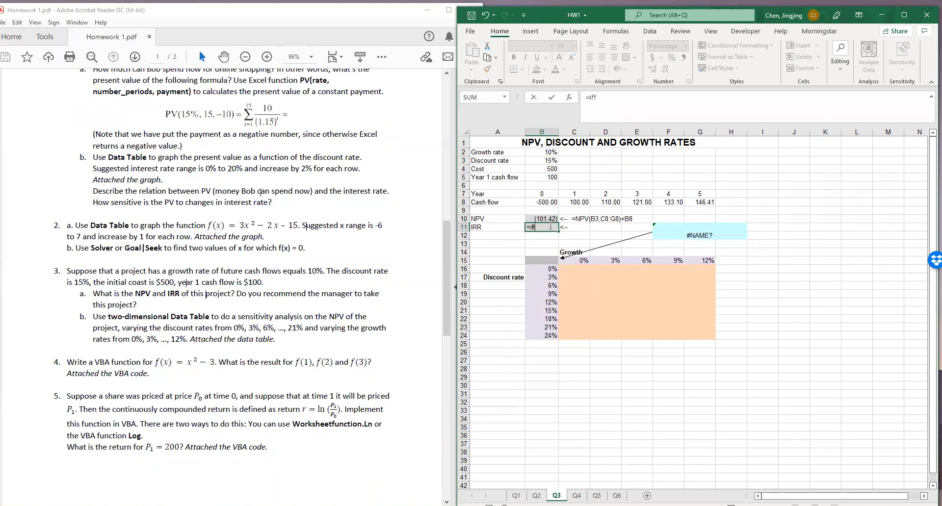
text(()
key(BackSpace)
key(BackSpace)
key(BackSpace)
text(rr()
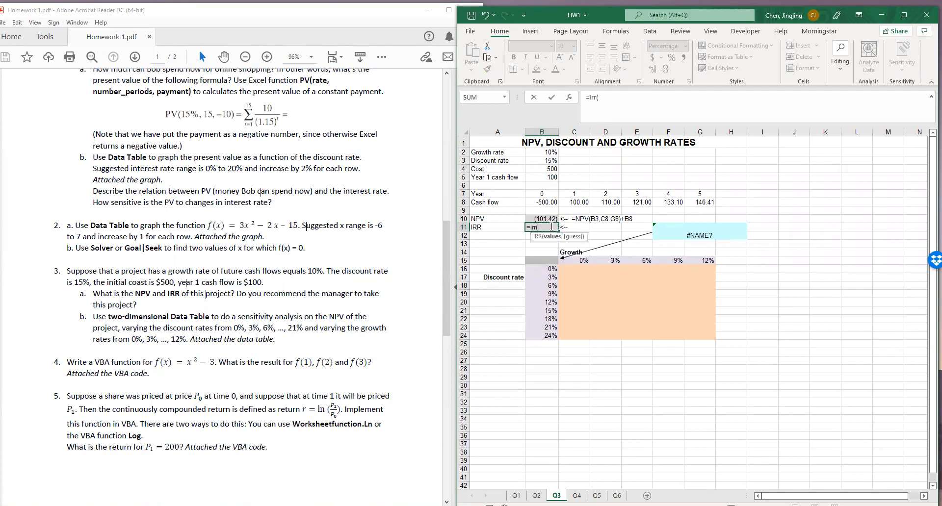
click(563, 202)
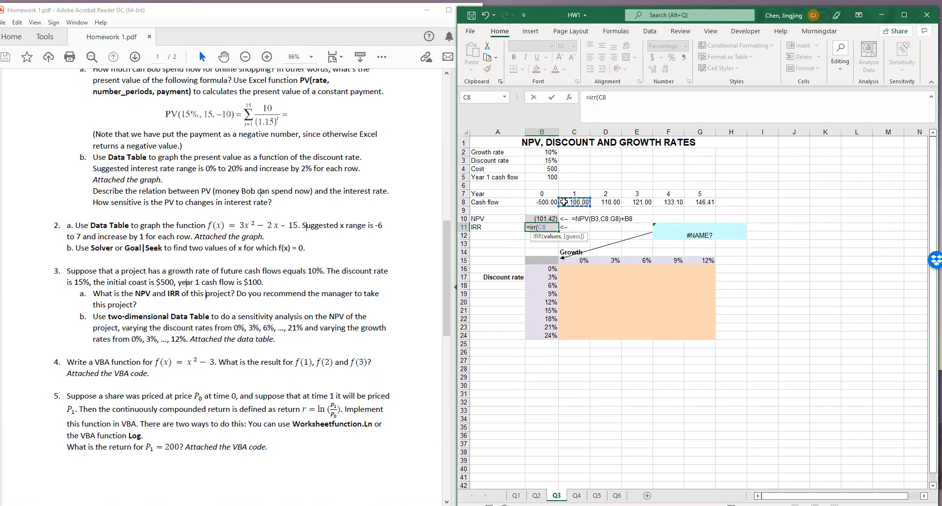
drag(546, 201, 703, 202)
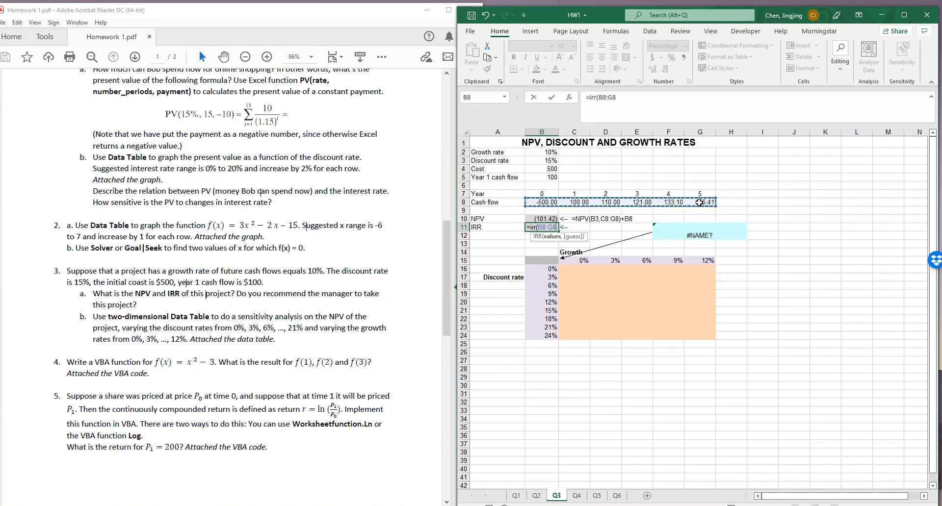
key(Return)
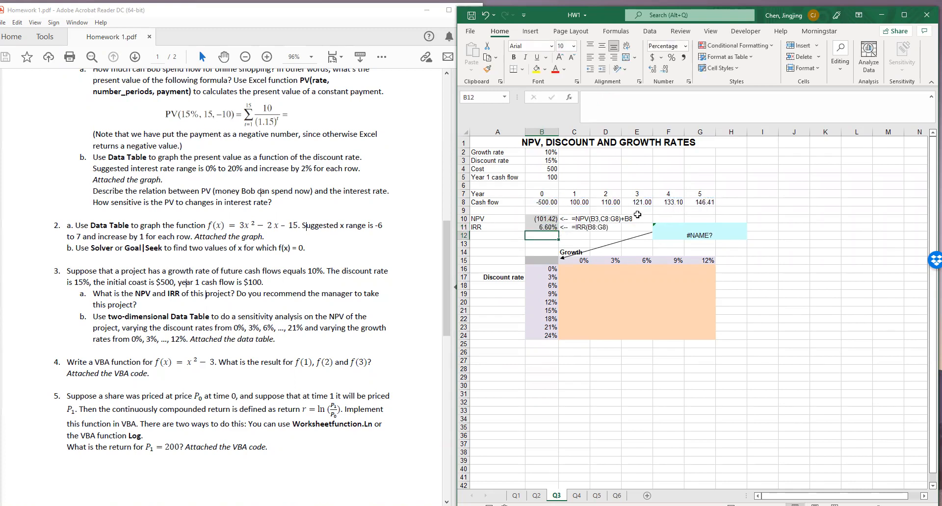
Review the yearly cash flows and compare question 3b with the growth rates in C15:G15 and discount rates in B16:B24
drag(697, 202, 604, 202)
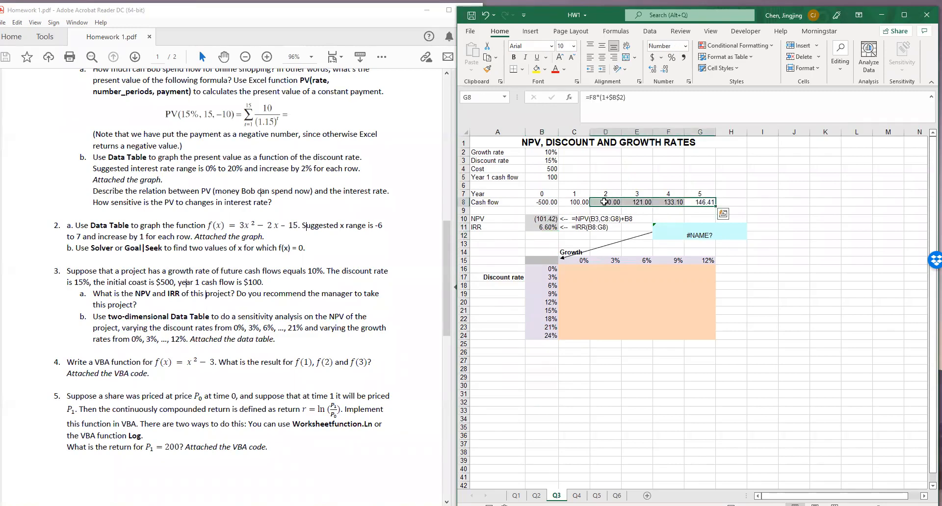
click(741, 186)
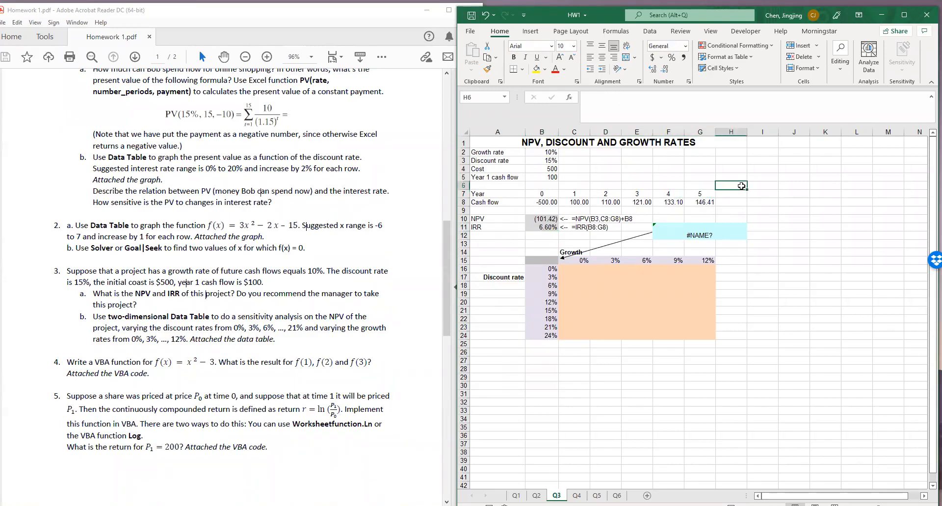
drag(93, 319, 125, 322)
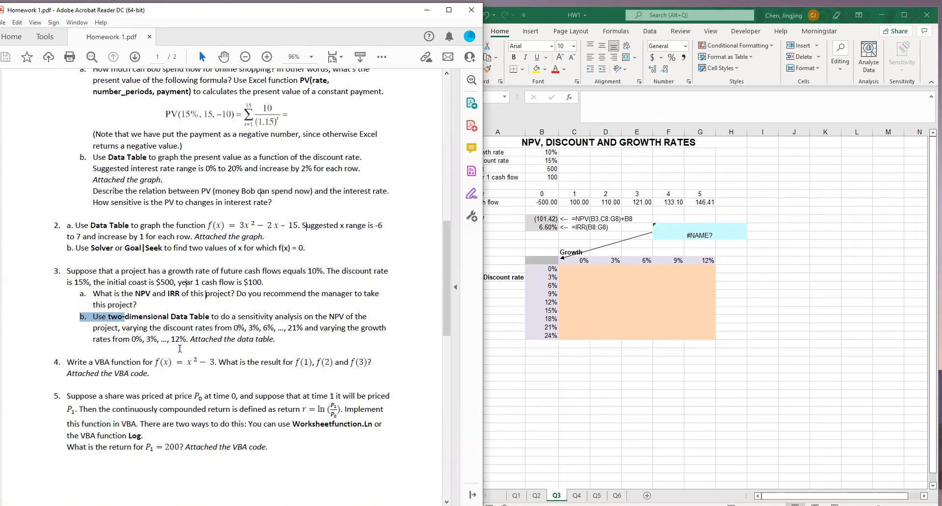
click(567, 277)
drag(580, 263, 700, 261)
drag(541, 272, 540, 336)
drag(579, 260, 706, 261)
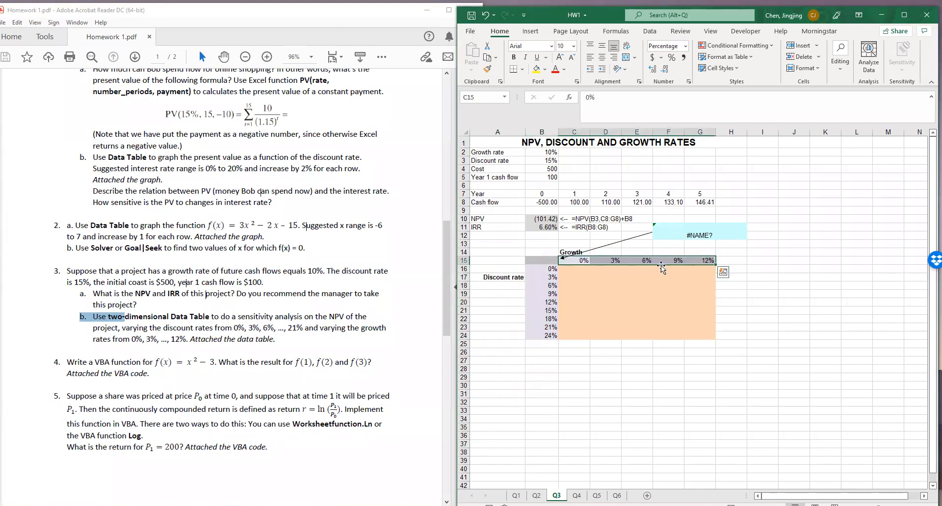
Link the sensitivity table's corner cell B15 to the NPV with =B10 and check this against question 3b
click(538, 262)
text(=)
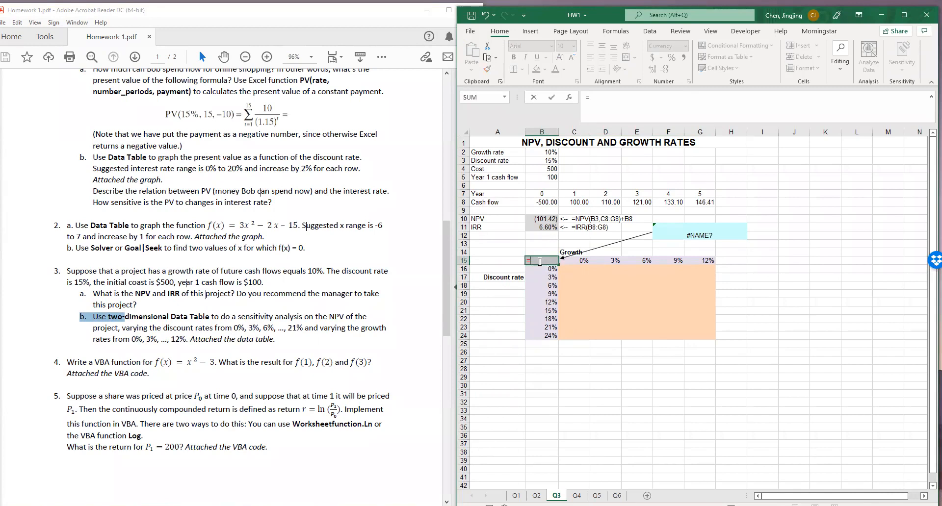
click(551, 220)
key(Return)
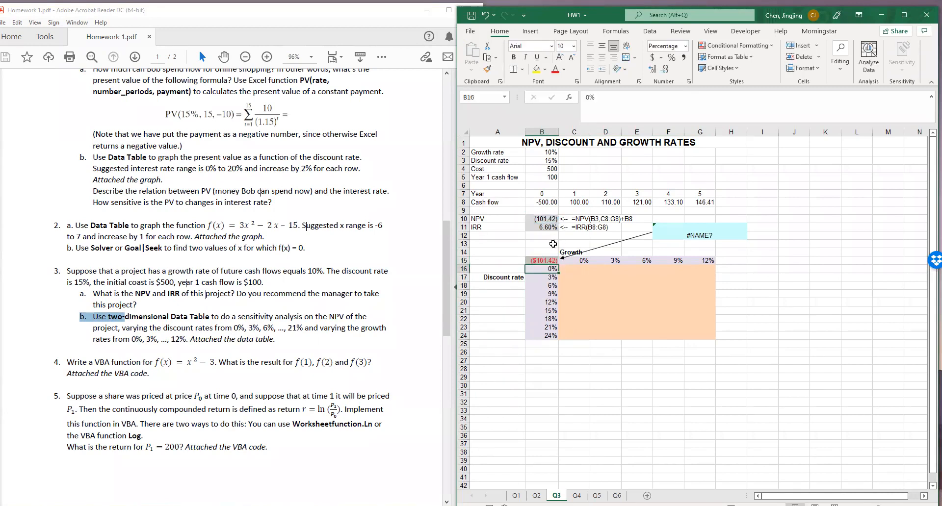
drag(329, 316, 352, 317)
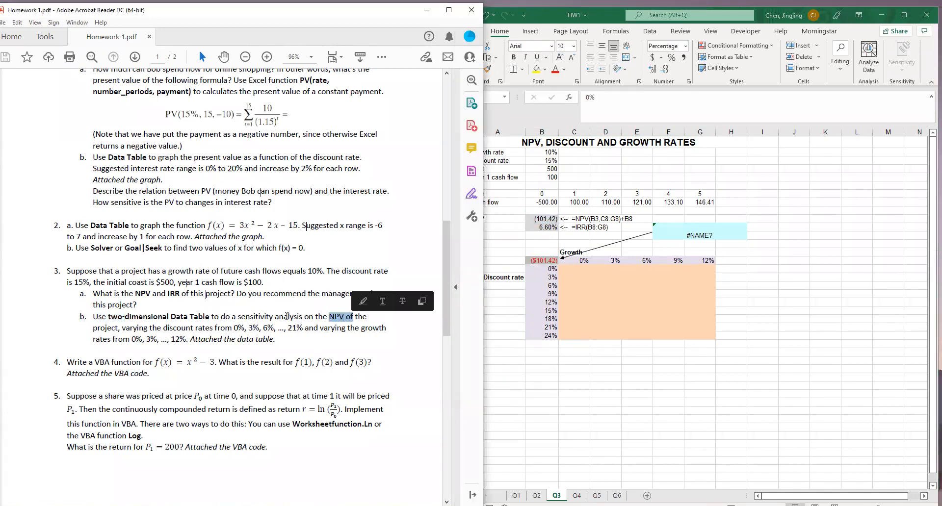
click(624, 327)
Create a two-dimensional Data Table over B15:G24 with row input cell B2 and column input cell B3
drag(542, 260, 705, 336)
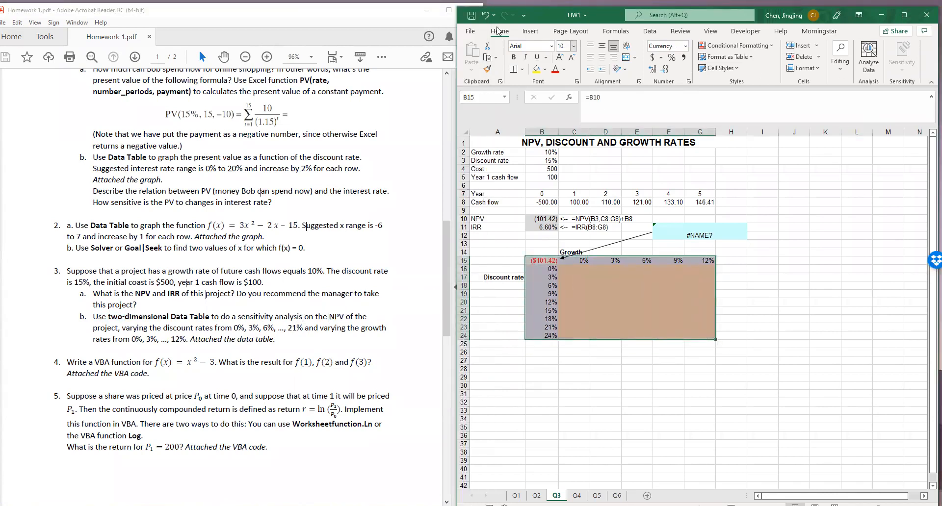
click(649, 31)
click(791, 57)
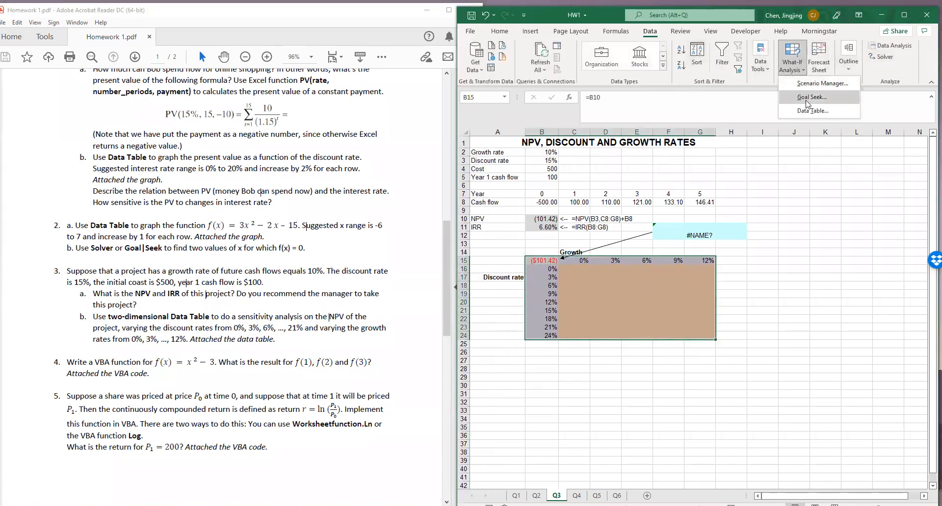
click(800, 112)
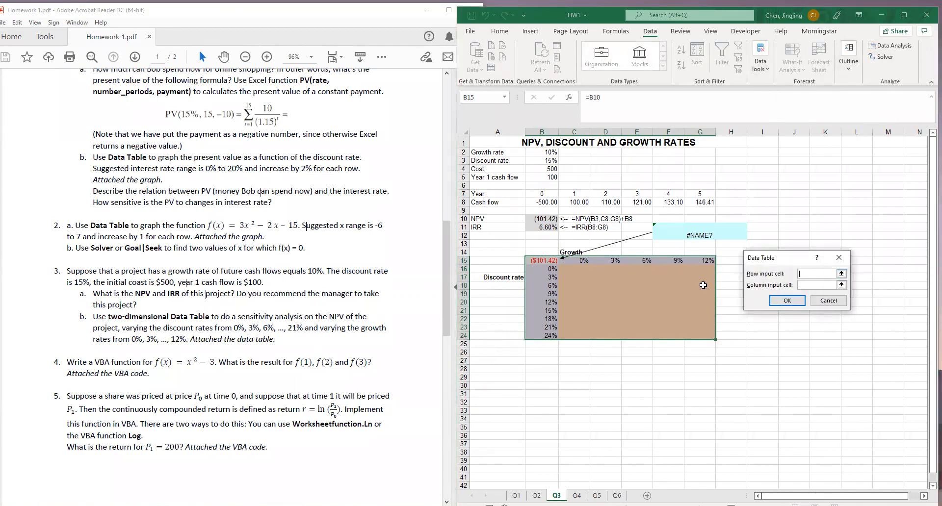
click(805, 285)
click(841, 285)
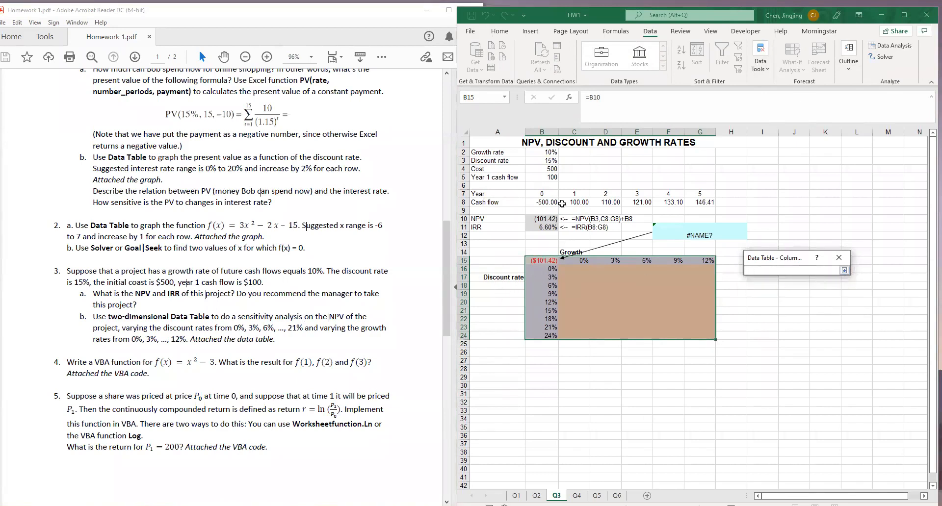
click(546, 161)
click(844, 271)
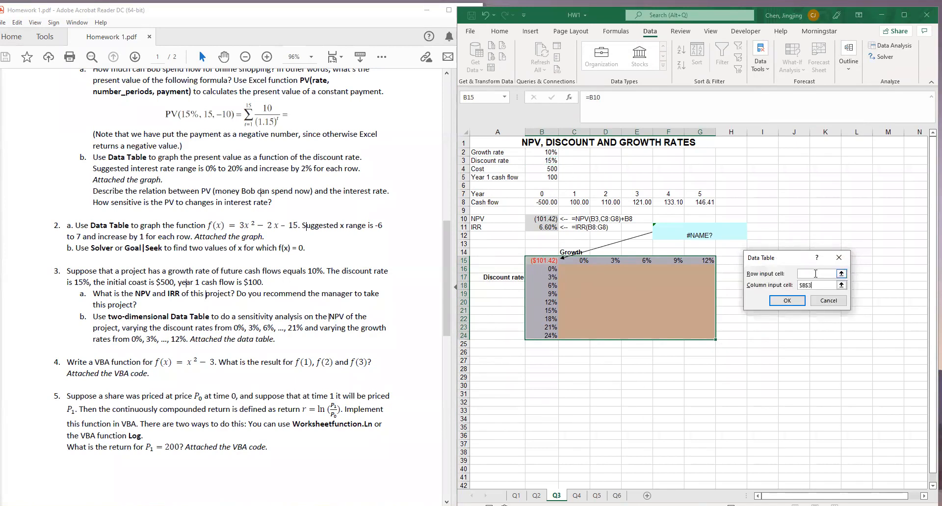
click(841, 274)
click(542, 152)
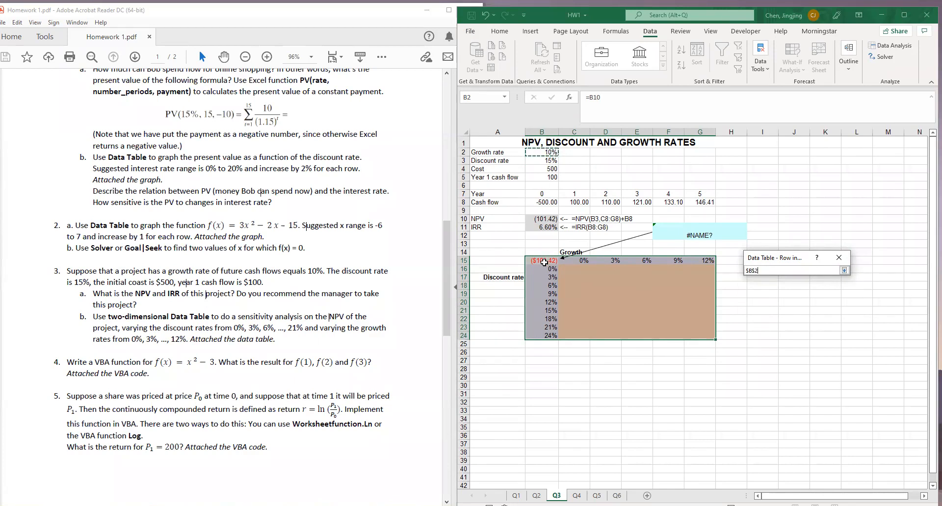
click(844, 270)
click(788, 301)
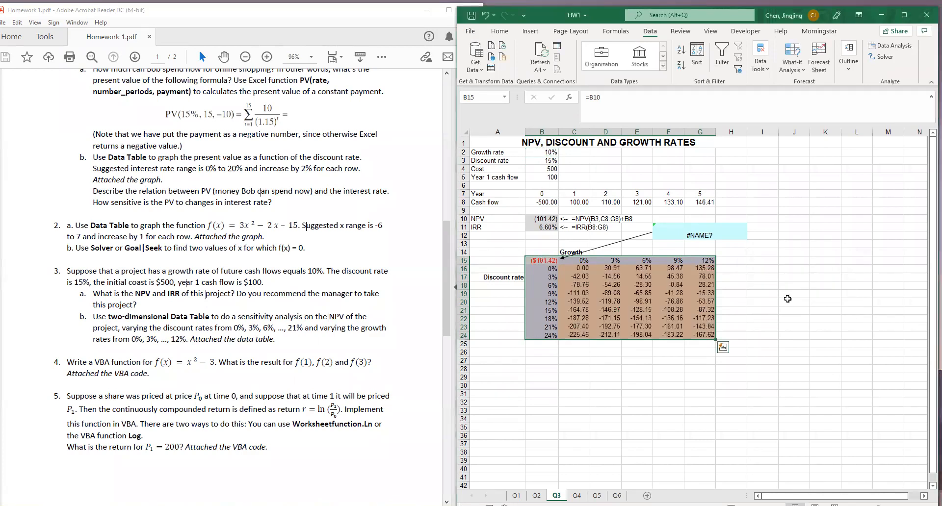
click(785, 299)
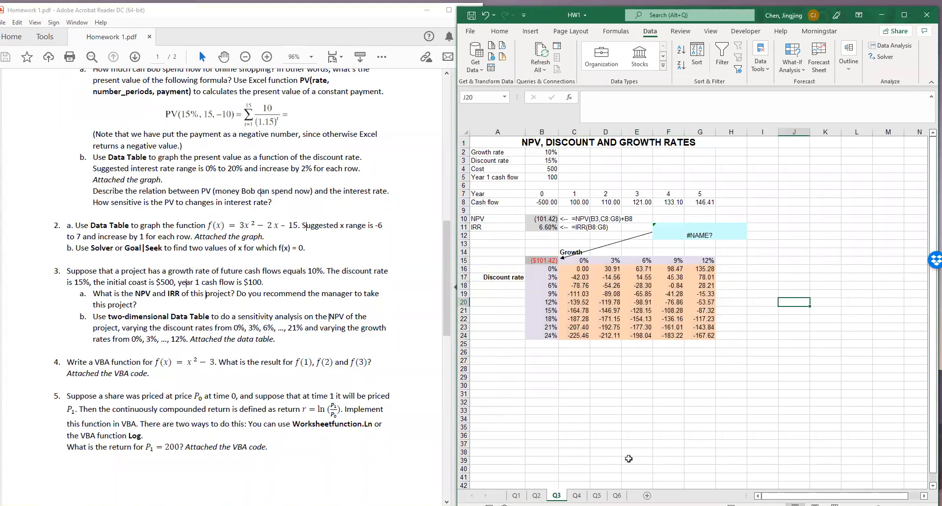
Go to the Q4 sheet for the user-defined function question and open the Visual Basic editor
click(577, 496)
click(599, 239)
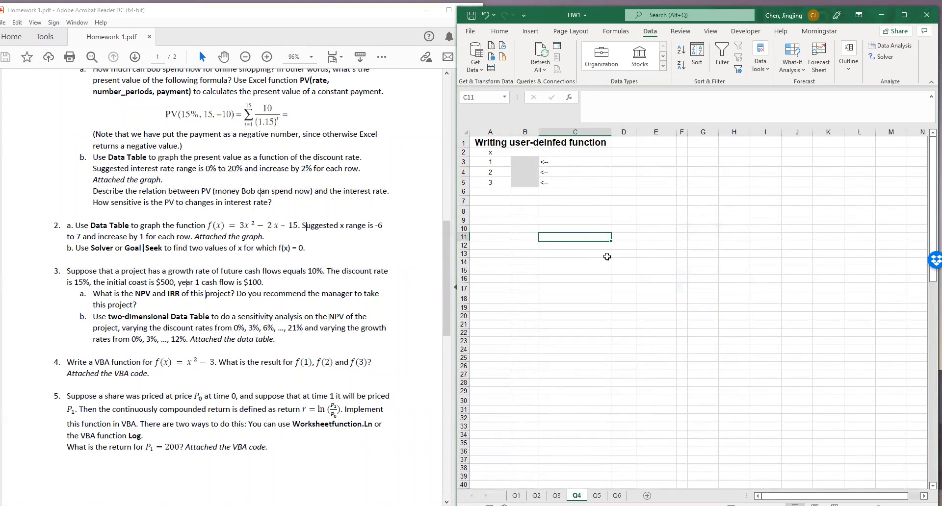
key(alt+F11)
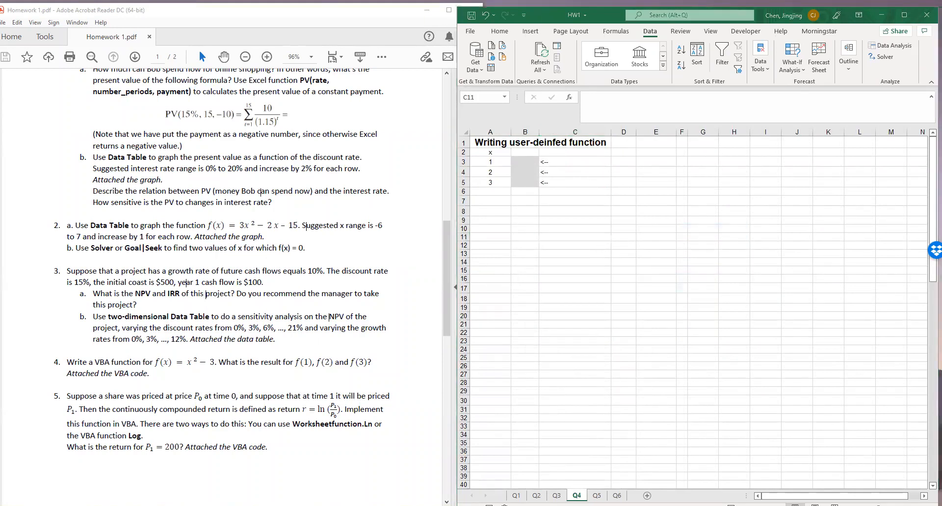
Enter -2, 1 and 6 in B3:B5 as the function results for x = 1, 2 and 3
click(529, 163)
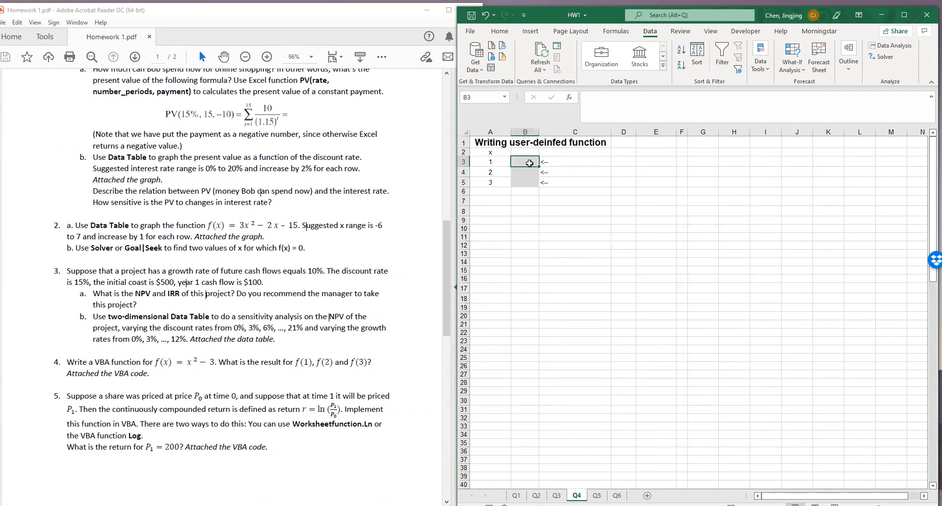
text(-2)
key(Return)
text(1)
key(Return)
text(6)
key(Return)
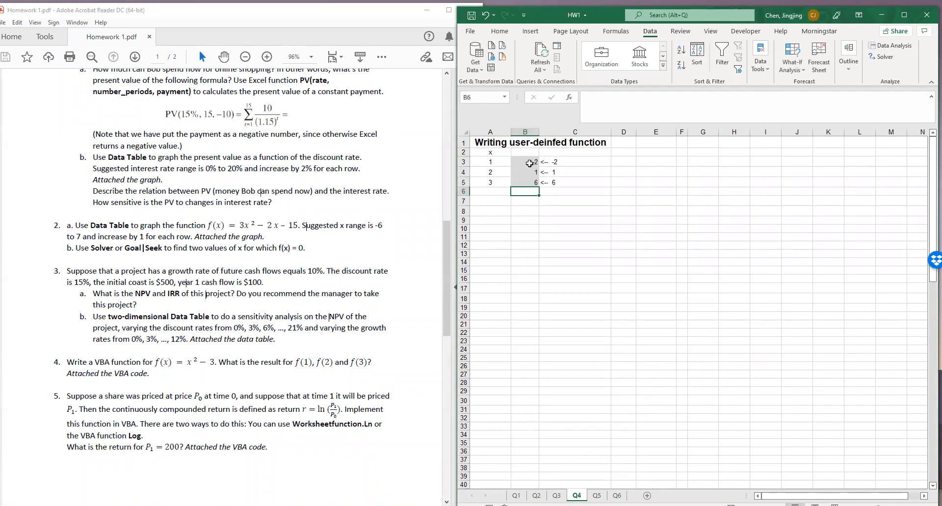
Try replacing the typed result in B3 with the user-defined function formula =ex3(A3)
click(529, 163)
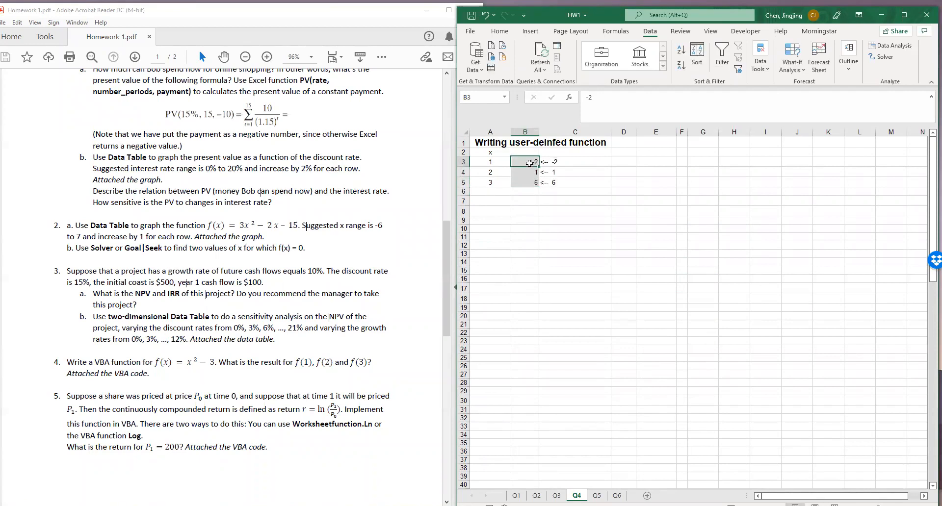
drag(598, 98, 589, 100)
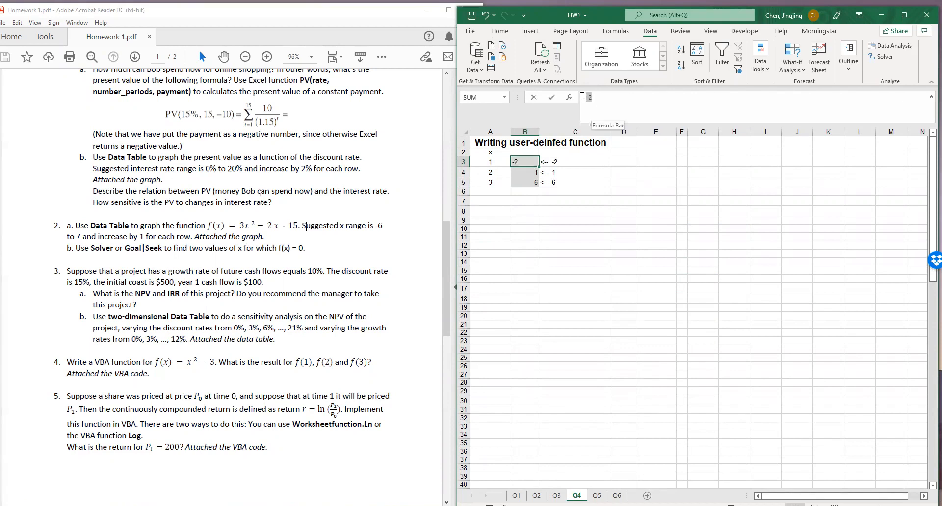
text(=)
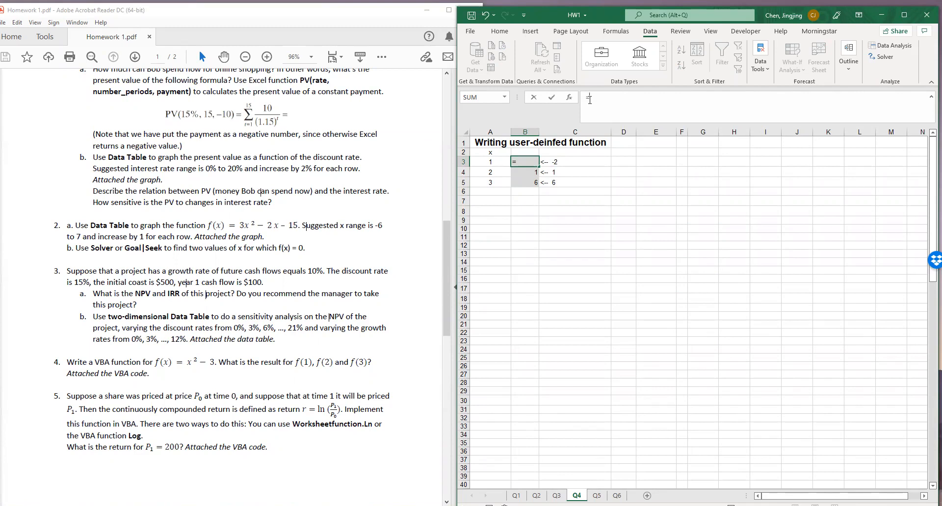
text(ex)
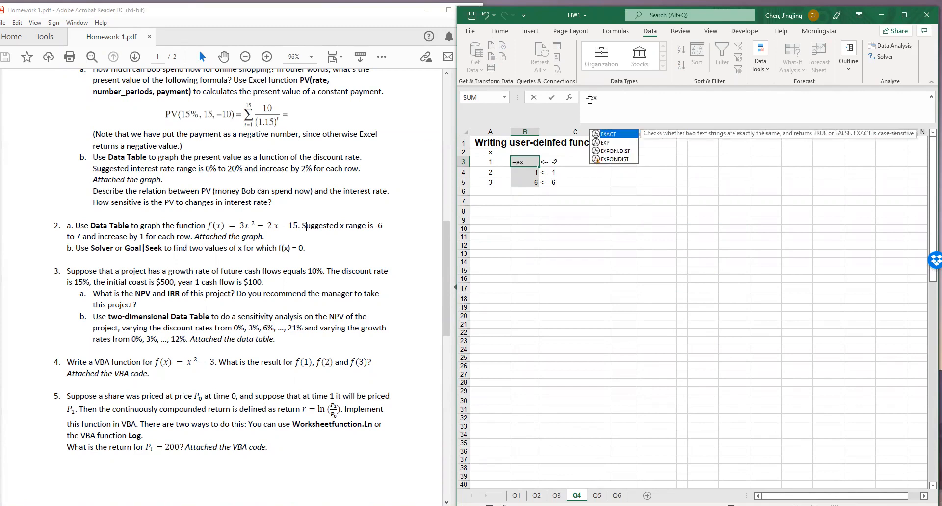
text(3()
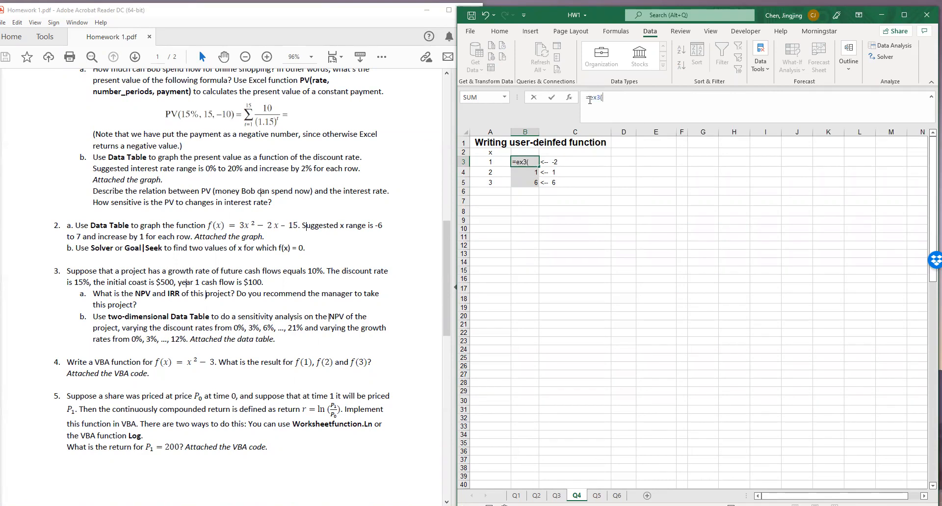
click(493, 161)
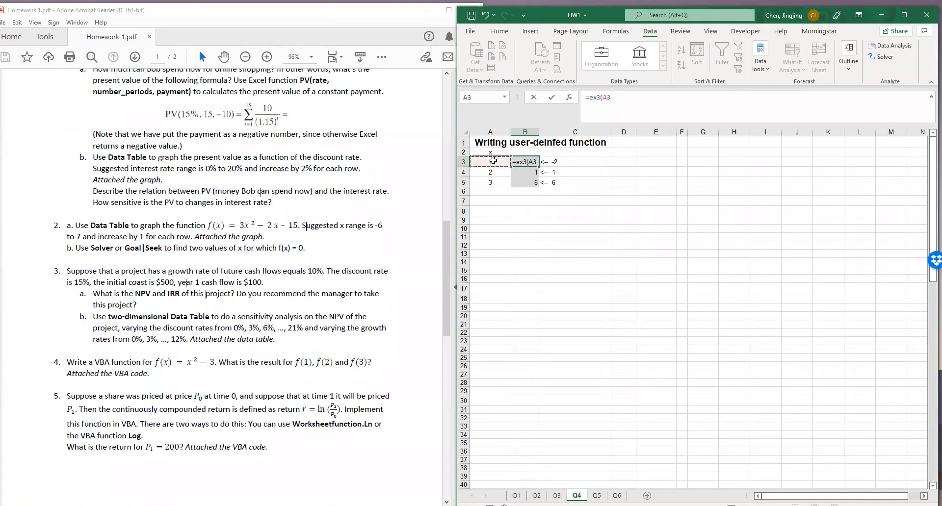
key(Return)
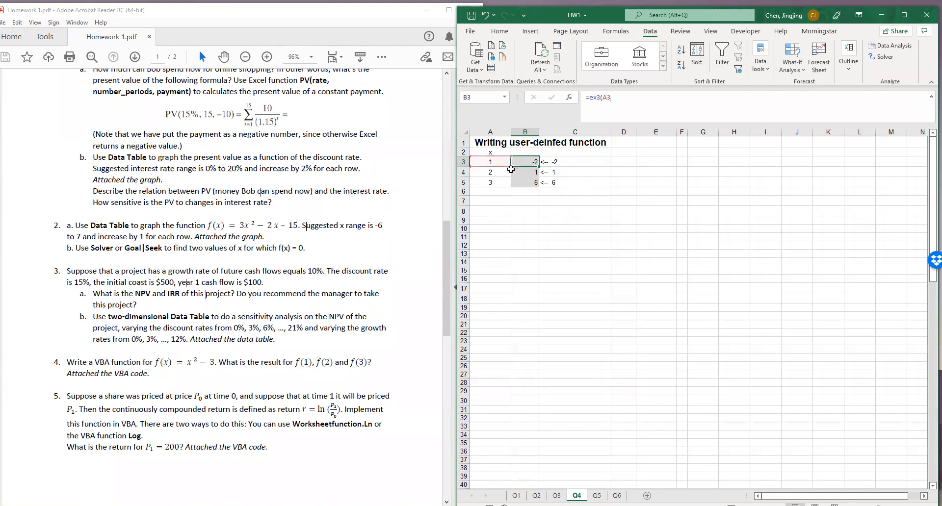
Go to the Q5 sheet and read question 5 in the homework PDF on the continuously compounded return and Worksheetfunction.Ln
click(594, 497)
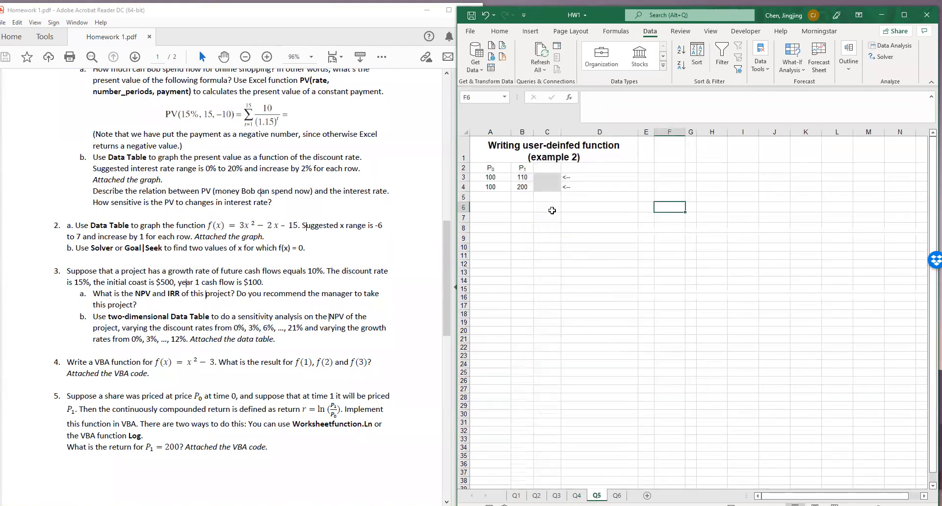
click(279, 372)
scroll(250, 373, down, 10)
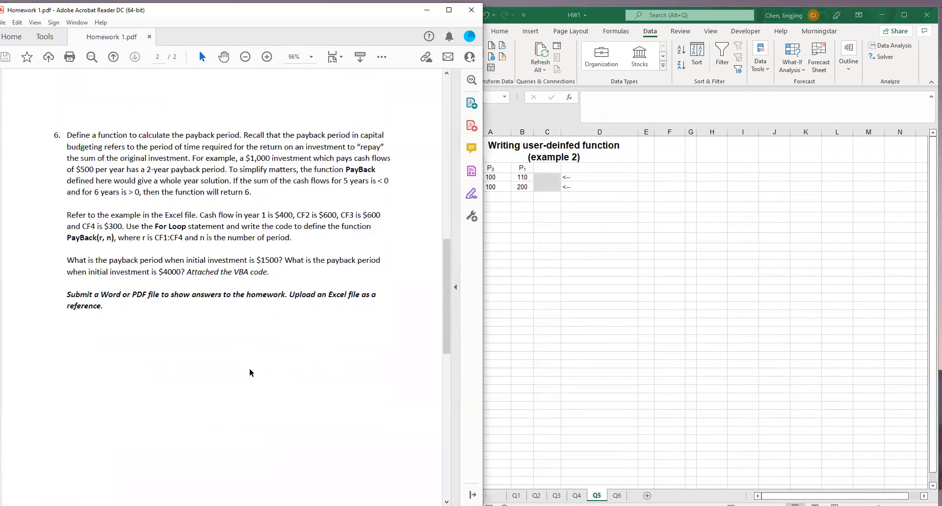
scroll(251, 374, up, 10)
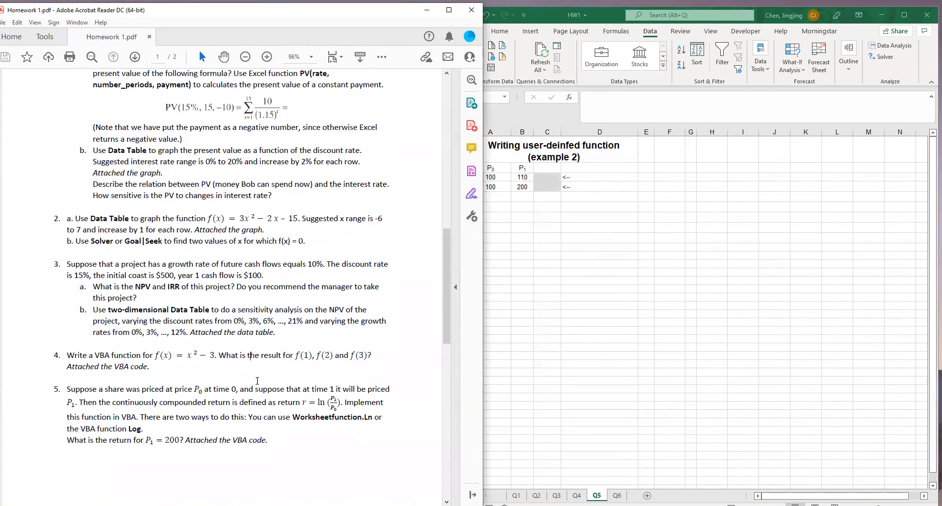
key(alt+Tab)
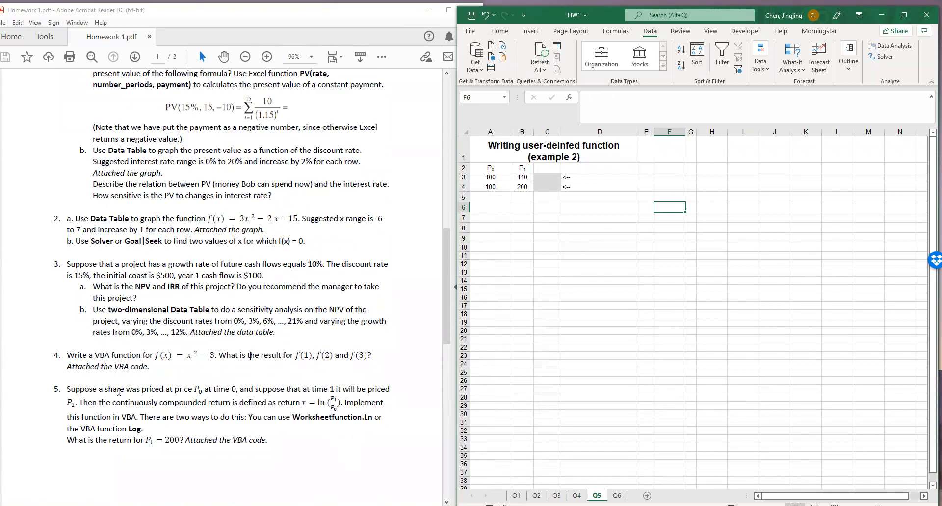
drag(154, 392, 238, 395)
click(319, 393)
drag(311, 390, 336, 393)
click(342, 392)
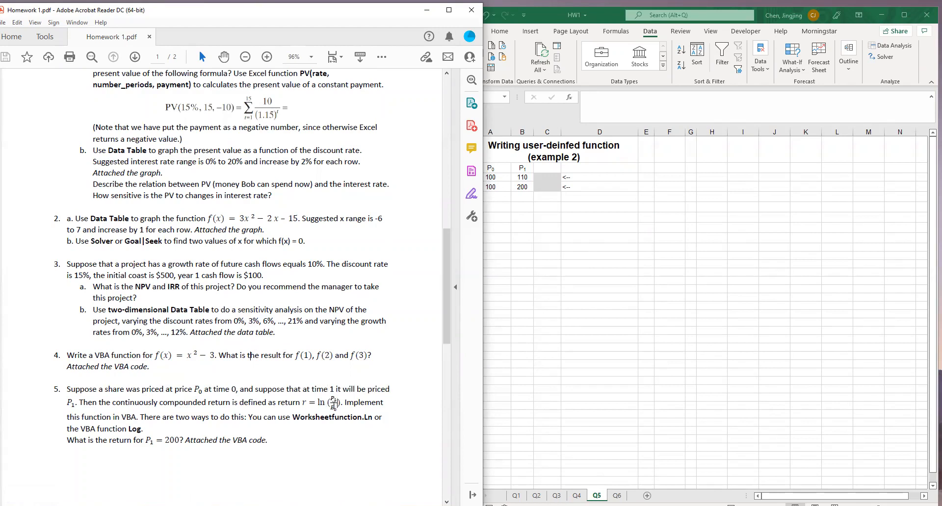
drag(293, 418, 373, 418)
click(299, 420)
drag(293, 418, 373, 418)
click(670, 206)
click(548, 217)
text(=l)
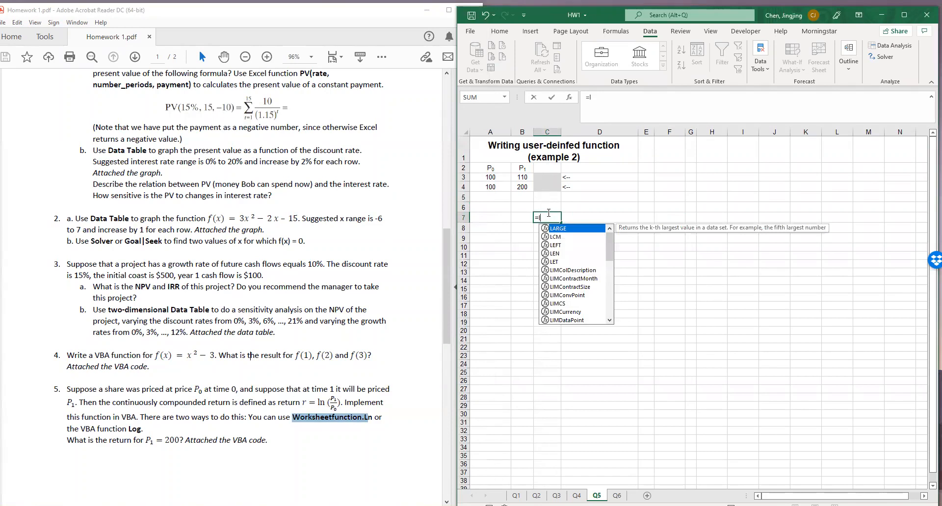
text(n)
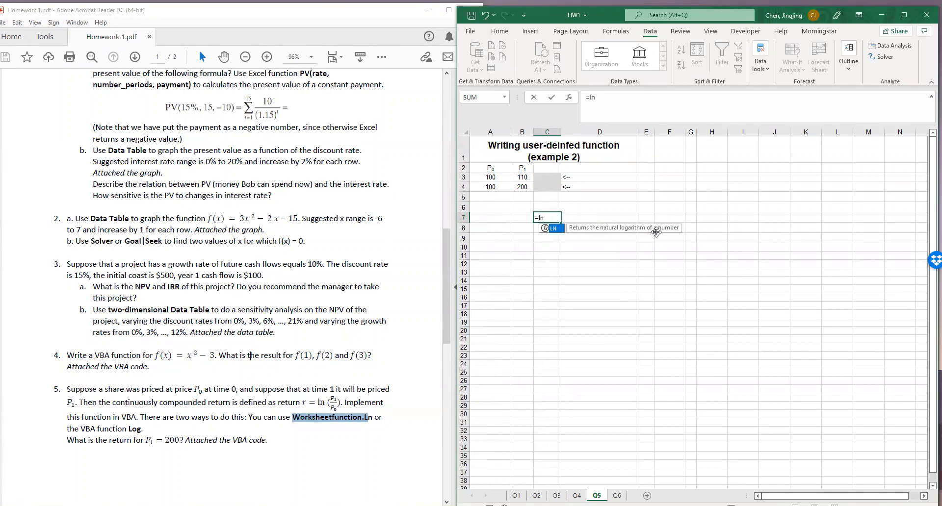
double_click(559, 229)
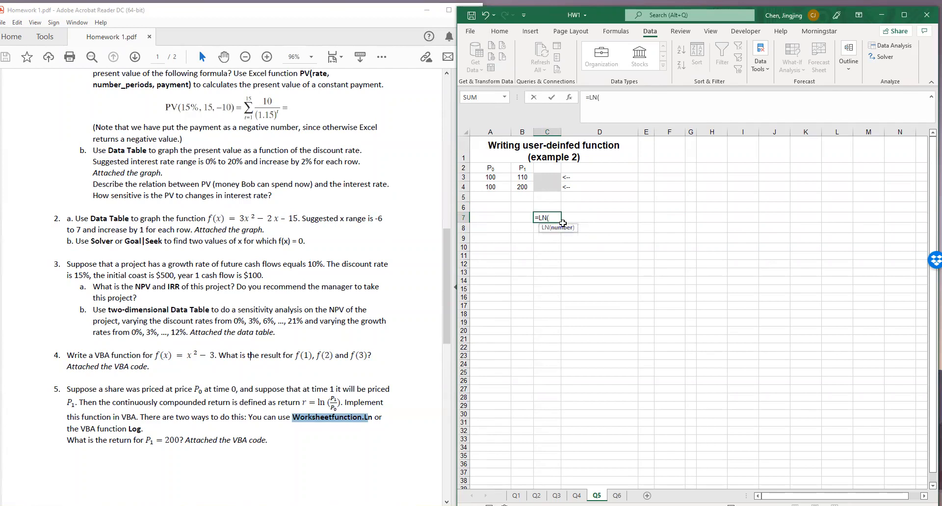
drag(549, 218, 535, 219)
Check question 5 in the homework PDF for the two ways to compute the logarithm, Worksheetfunction.Ln and the VBA function Log
drag(293, 418, 376, 418)
click(374, 418)
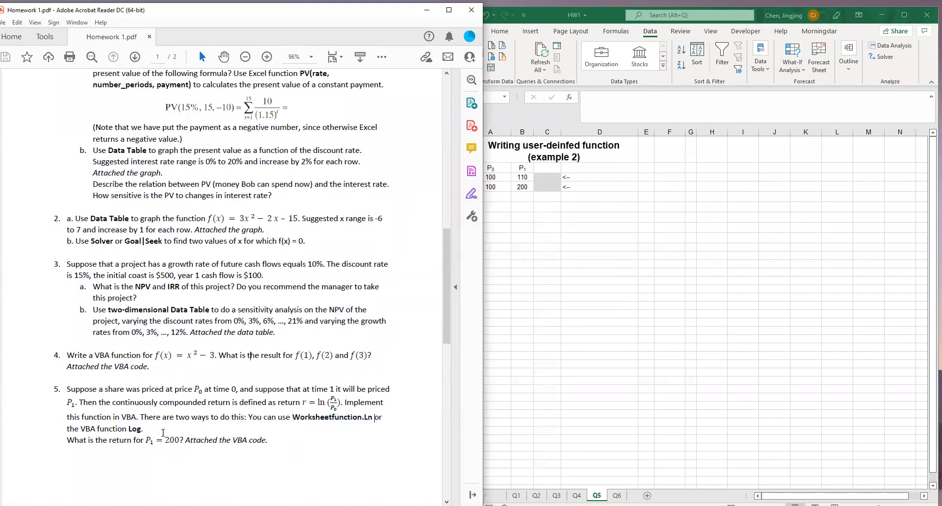
drag(143, 429, 121, 433)
click(130, 431)
click(609, 308)
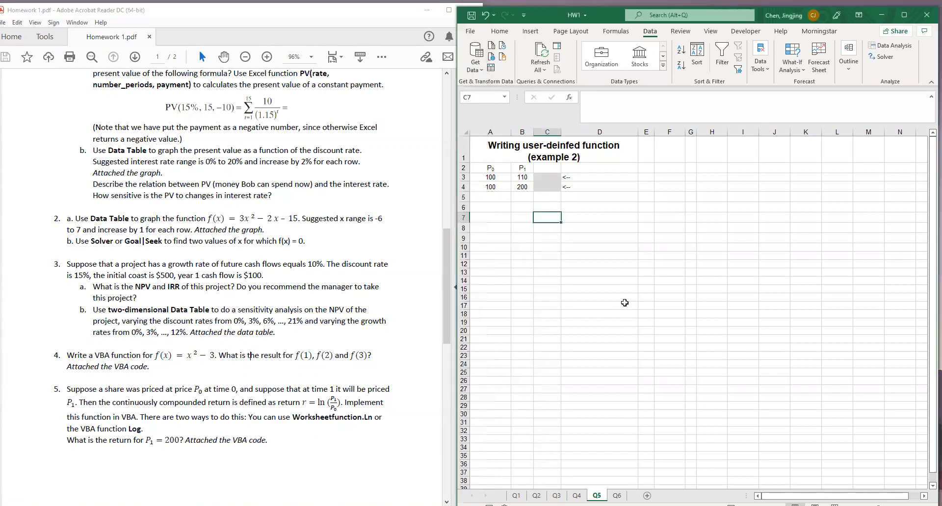
Open the Visual Basic editor and add the comment 'This is for Q5 at the start of HW1.xlsm's Exercises module
click(898, 20)
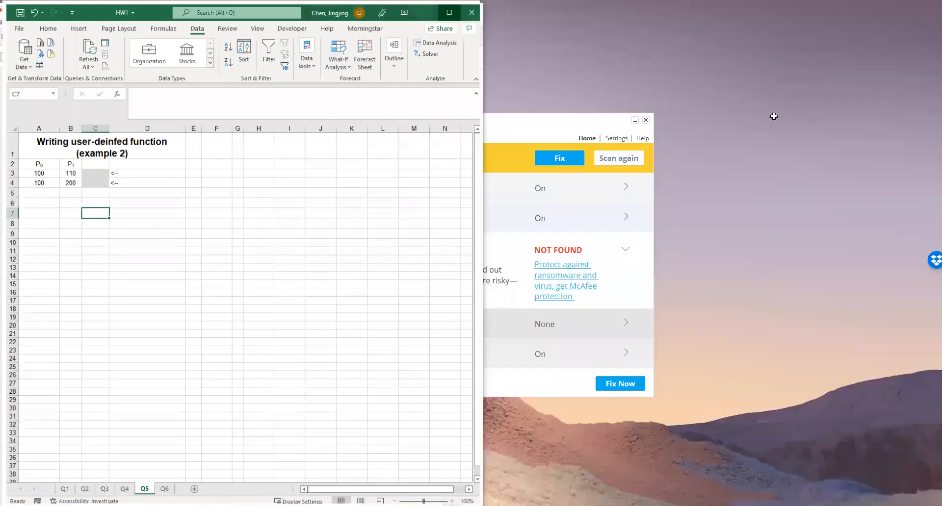
click(549, 249)
key(alt+F11)
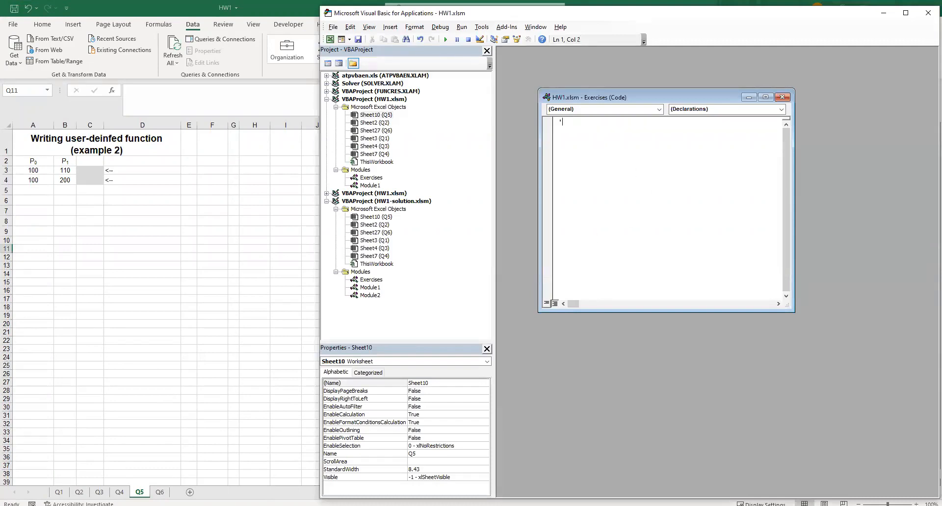
text('This is for Q5)
key(Return)
key(alt+Tab)
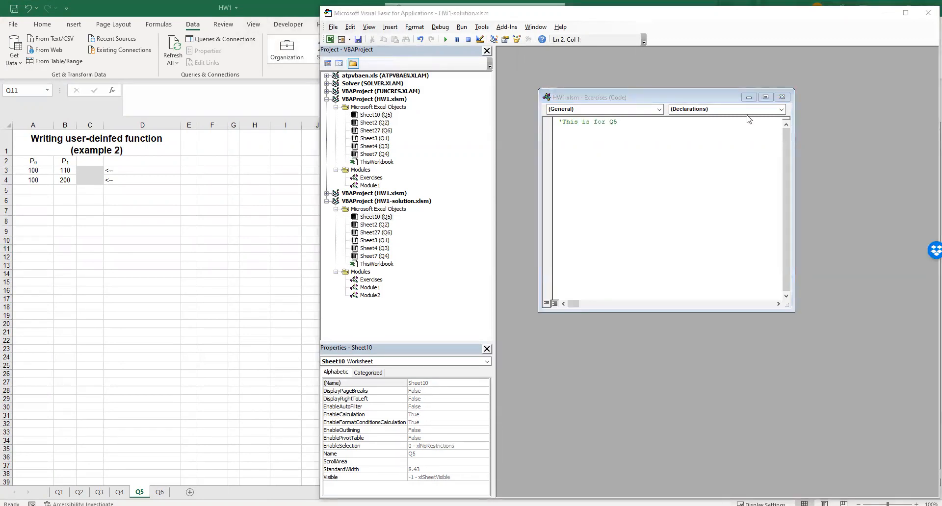
click(610, 149)
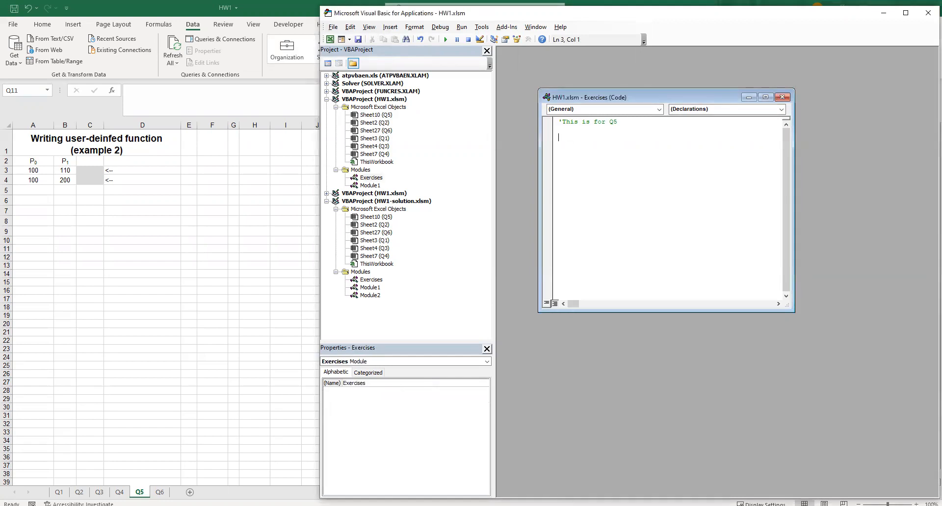
Copy the plus function example from slide 11 of the Excel VBA presentation and paste it below the Q5 comment in the Exercises module
click(424, 505)
click(450, 479)
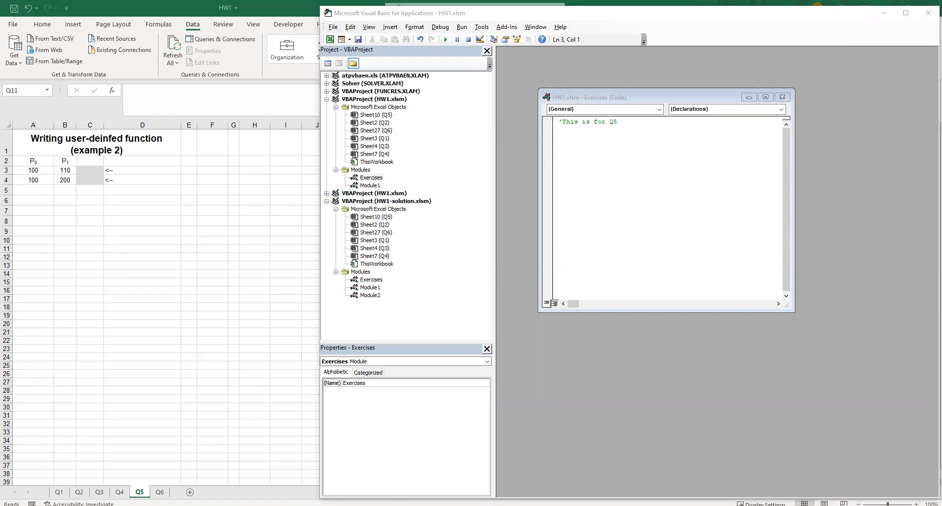
key(alt+Tab)
drag(555, 317, 483, 285)
key(ctrl+c)
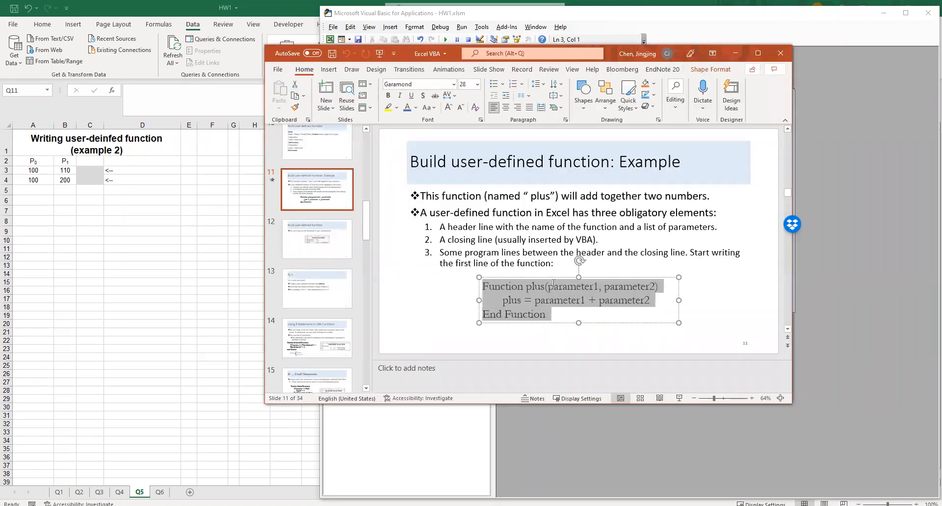
click(853, 168)
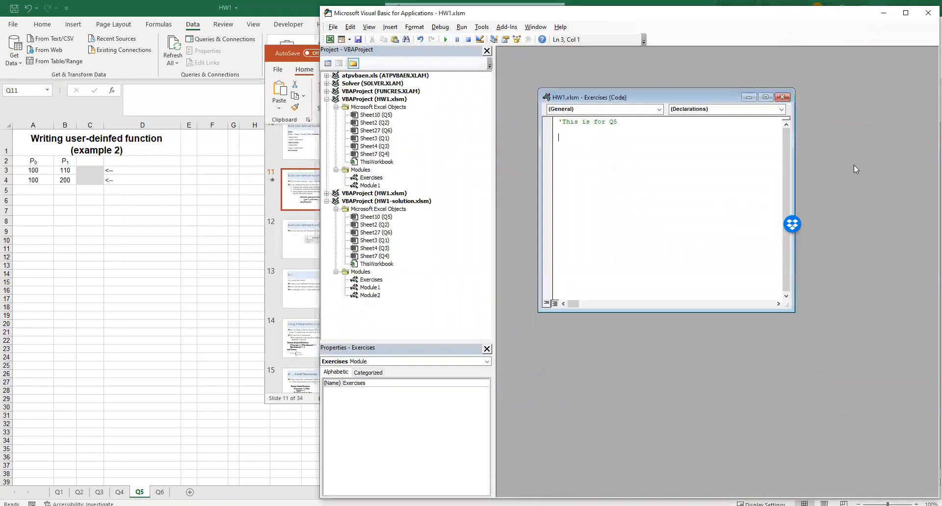
key(ctrl+v)
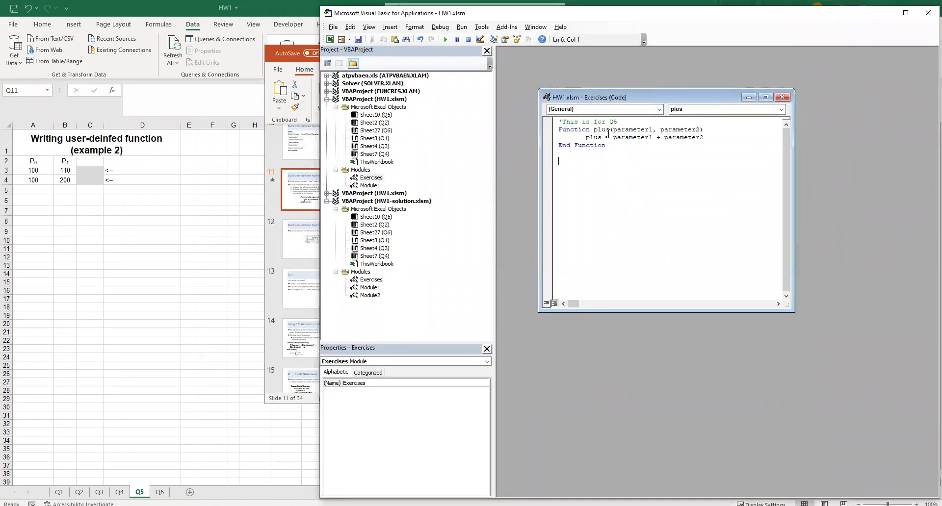
Rename the pasted function to logreturn with parameters p0 and p1, and use logreturn as the assigned name in its body
drag(612, 130, 593, 129)
text(logreturn)
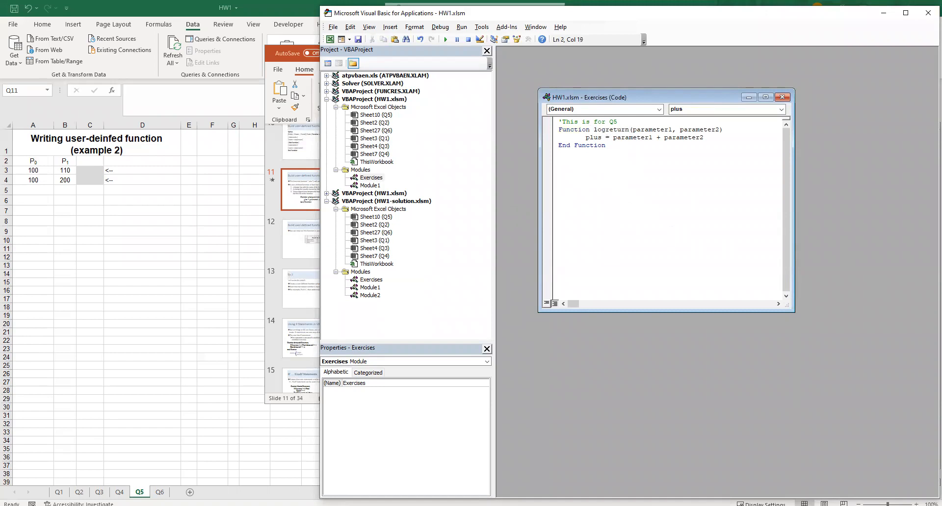
drag(671, 130, 632, 130)
text(p0)
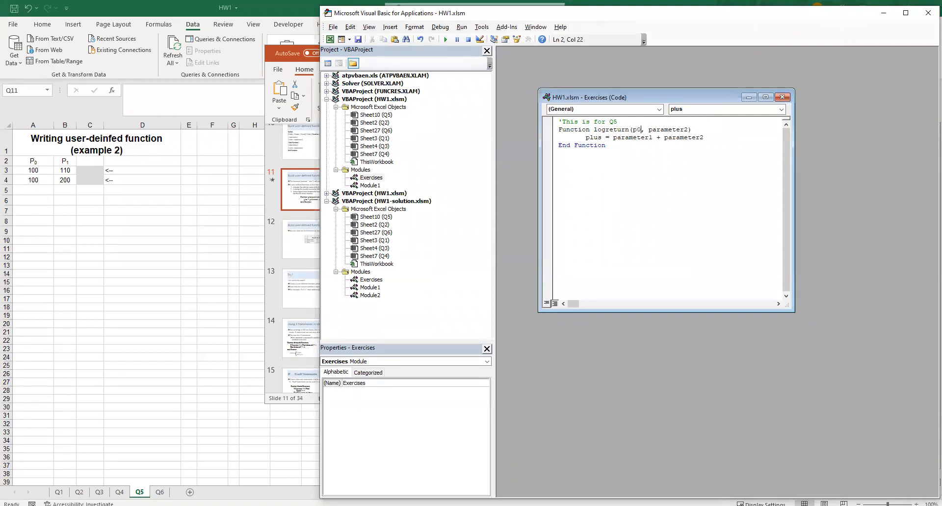
drag(689, 130, 594, 129)
text(p1)
key(ctrl+c)
double_click(594, 137)
key(ctrl+v)
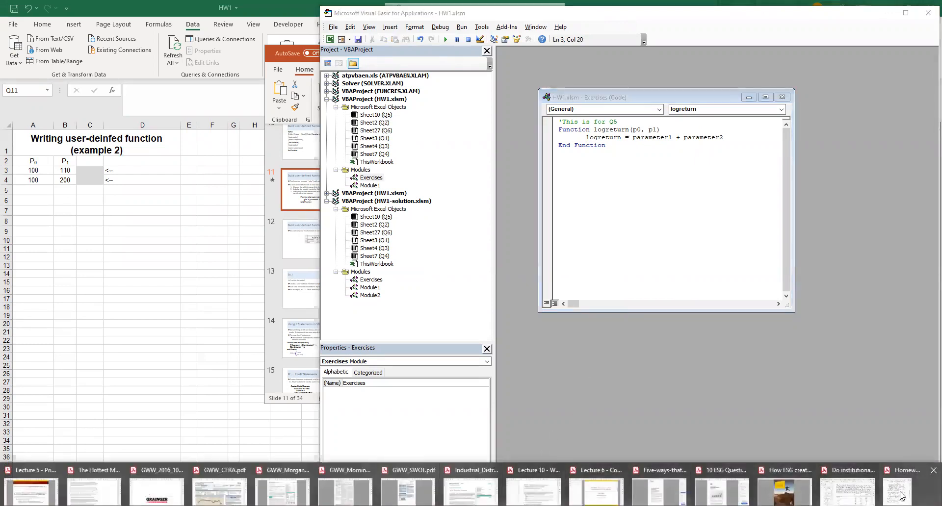
Wrap the expression parameter1 + parameter2 in Worksheetfunction.Ln( ), using the name from question 5, and widen the code window
click(674, 475)
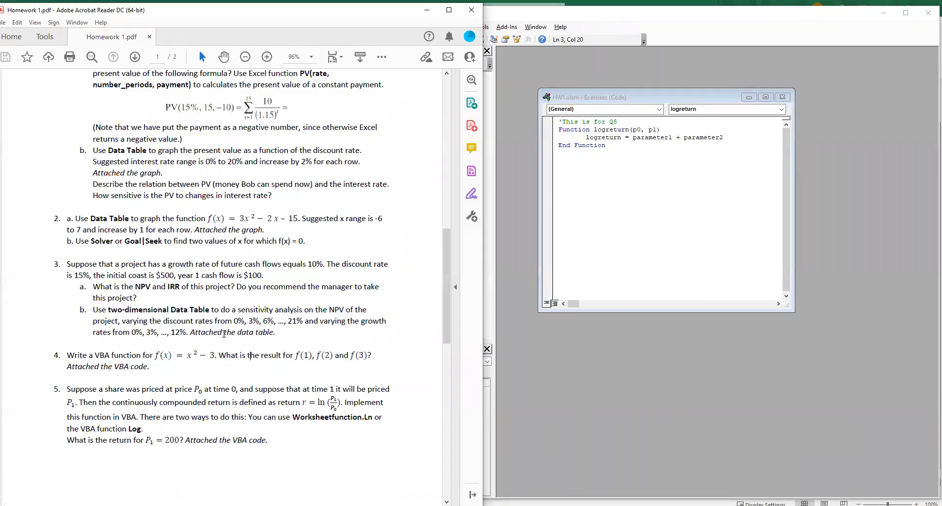
drag(294, 418, 373, 422)
click(635, 138)
drag(686, 145, 716, 139)
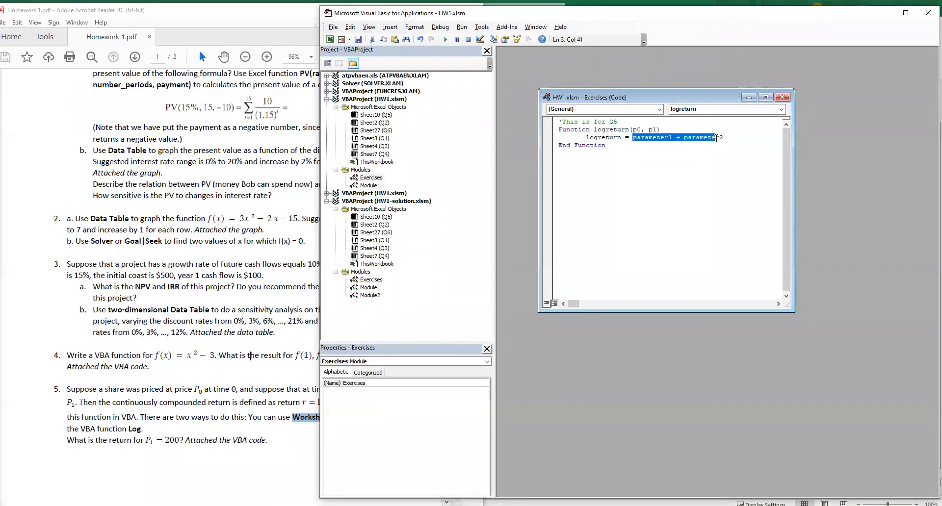
click(634, 140)
key(ctrl+v)
text(()
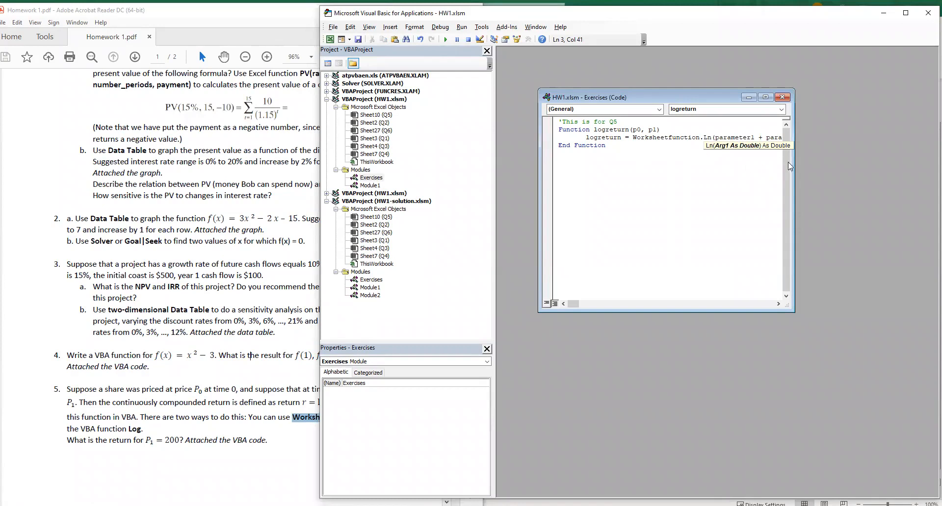
drag(794, 167, 937, 186)
click(717, 202)
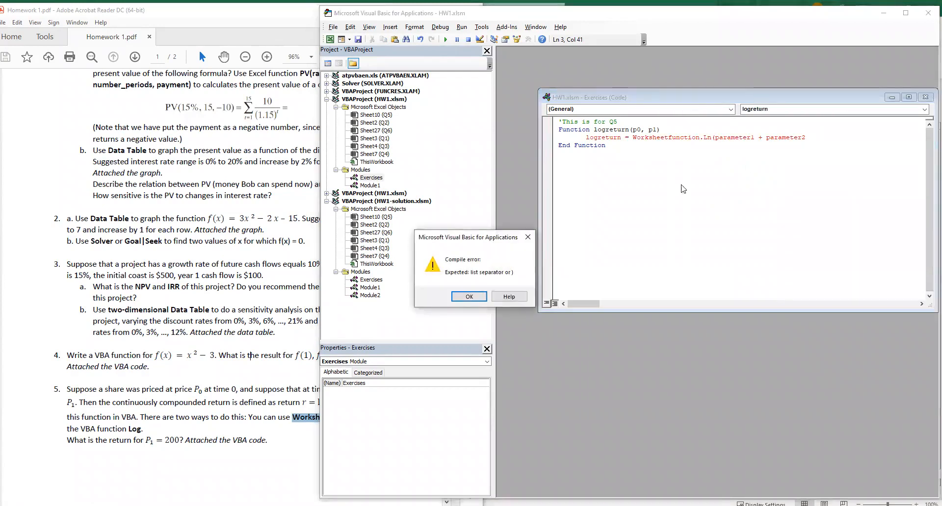
click(477, 300)
text())
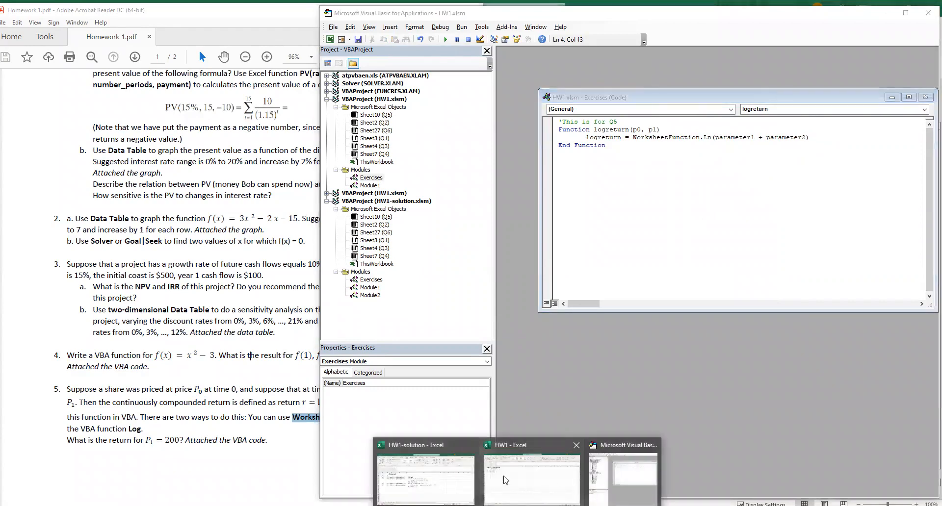
click(521, 475)
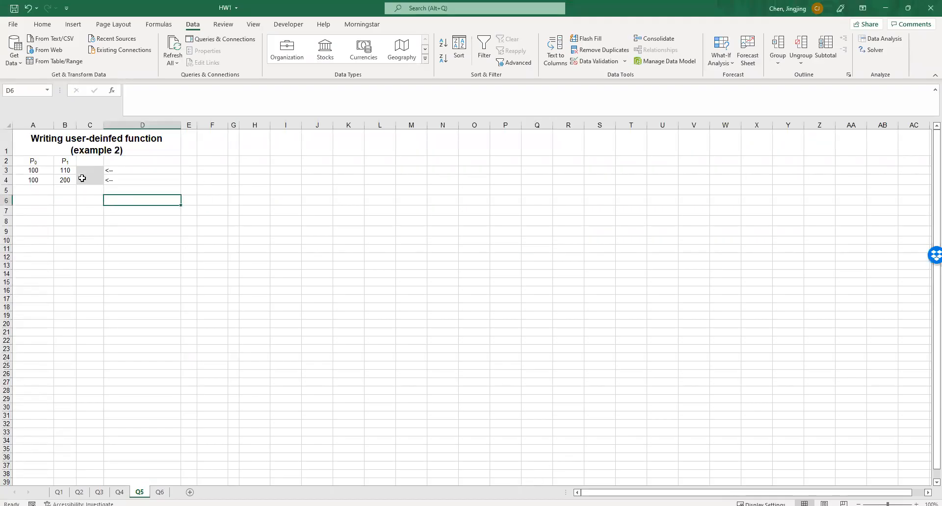
click(85, 207)
text(-)
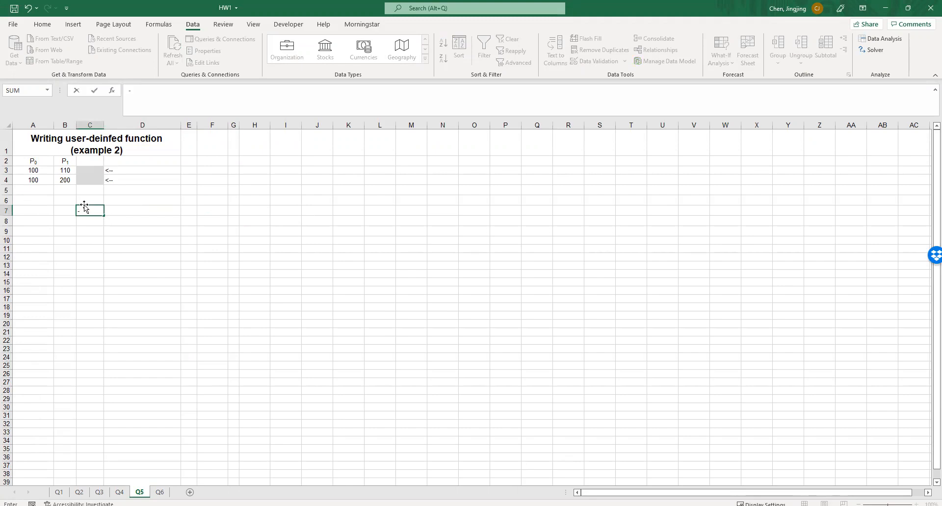
text(ln()
click(80, 212)
key(BackSpace)
key(Delete)
key(Delete)
key(Delete)
text(=ln)
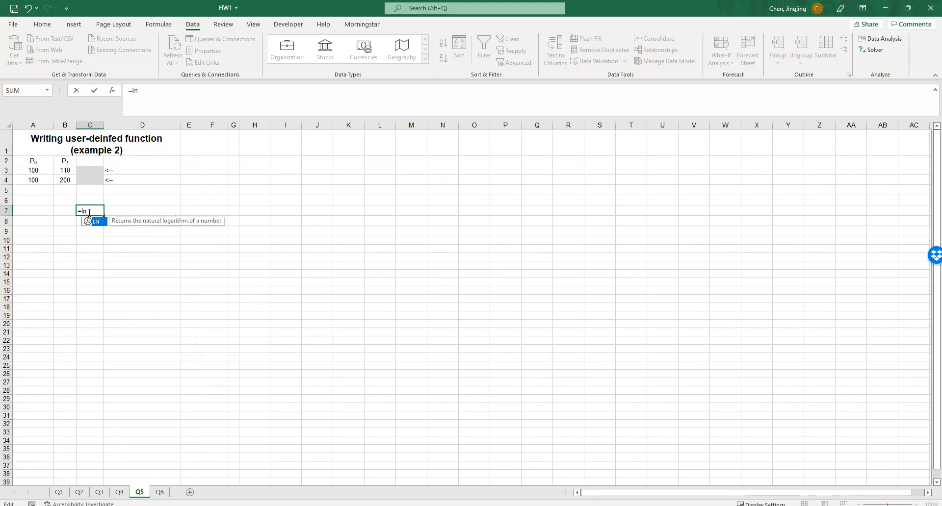
text(()
key(Escape)
click(142, 240)
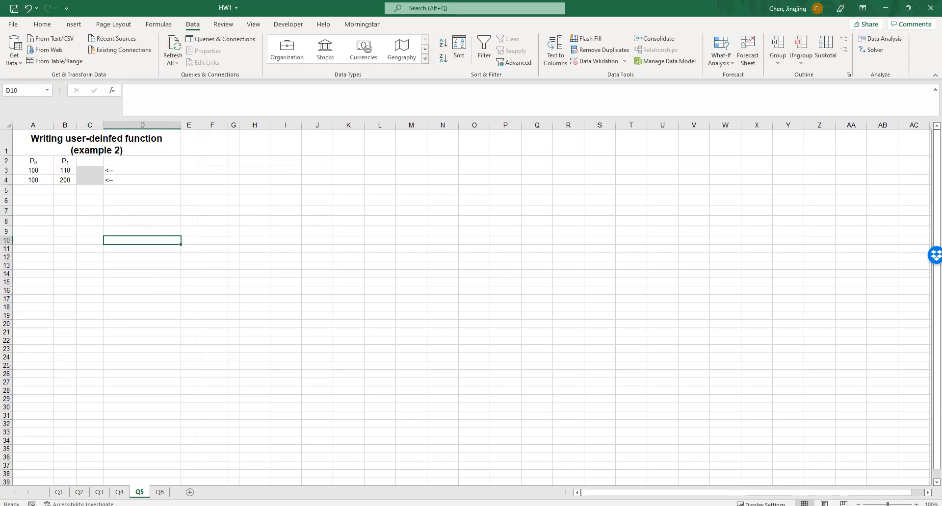
Replace the argument of WorksheetFunction.Ln in the logreturn function with p1/p0
click(637, 480)
drag(718, 139, 806, 140)
text(p)
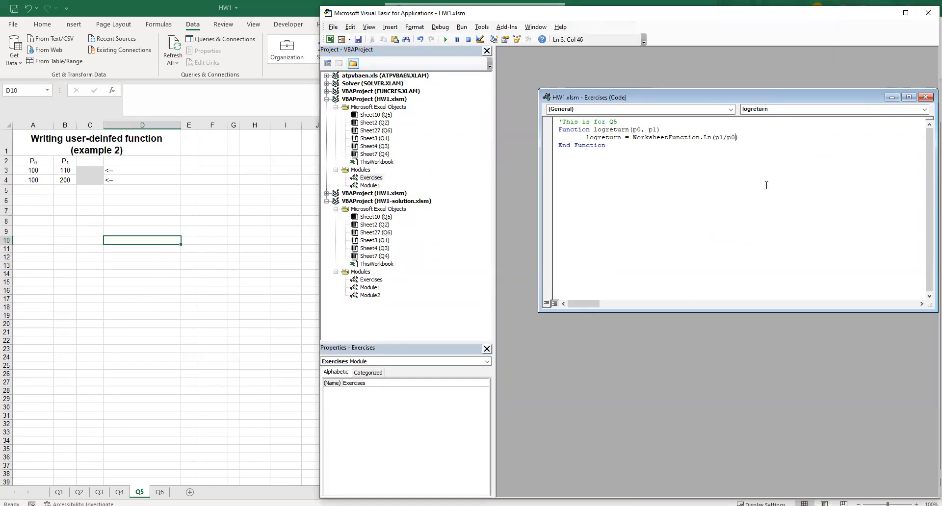
click(687, 188)
Enter the formula =logreturn(A3,B3) in cell C3 of sheet Q5
click(93, 171)
text(=)
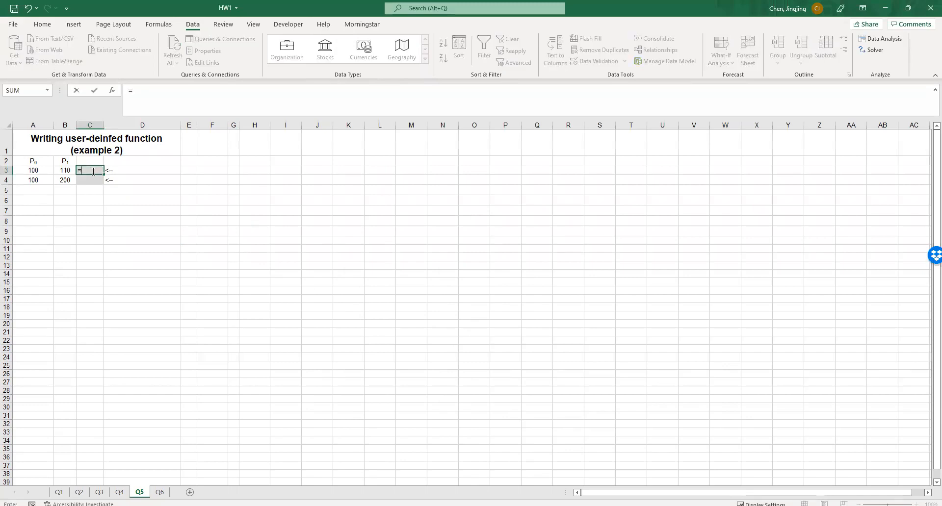
text(log)
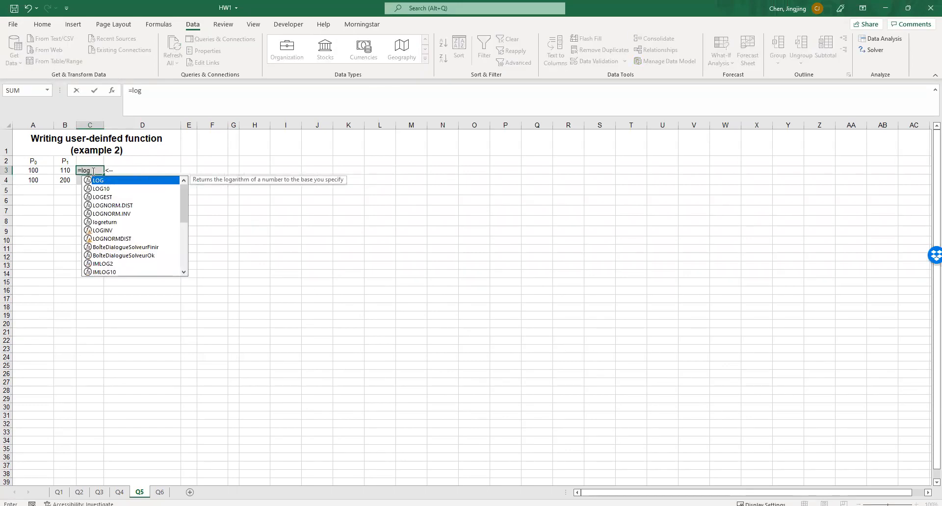
double_click(115, 222)
click(39, 170)
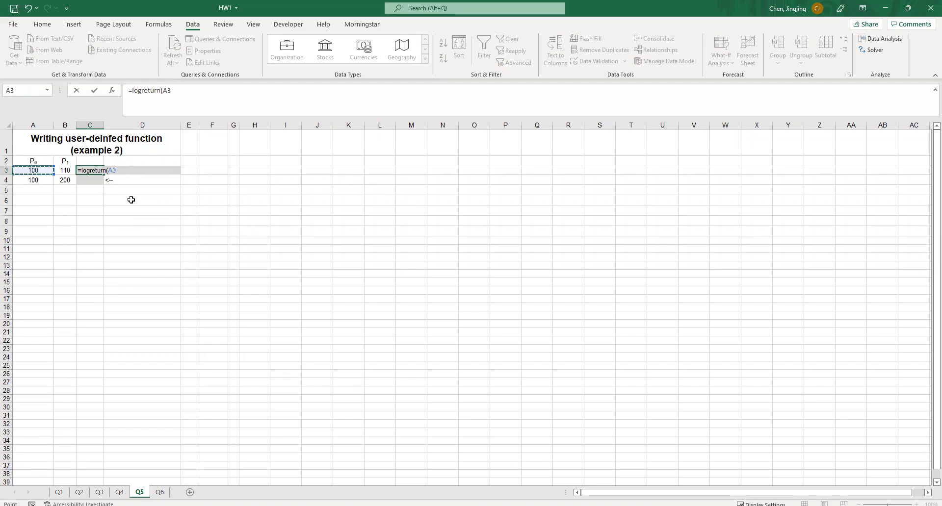
text(,)
click(65, 170)
key(Return)
Fill the logreturn formula from C3 down to C4
click(97, 170)
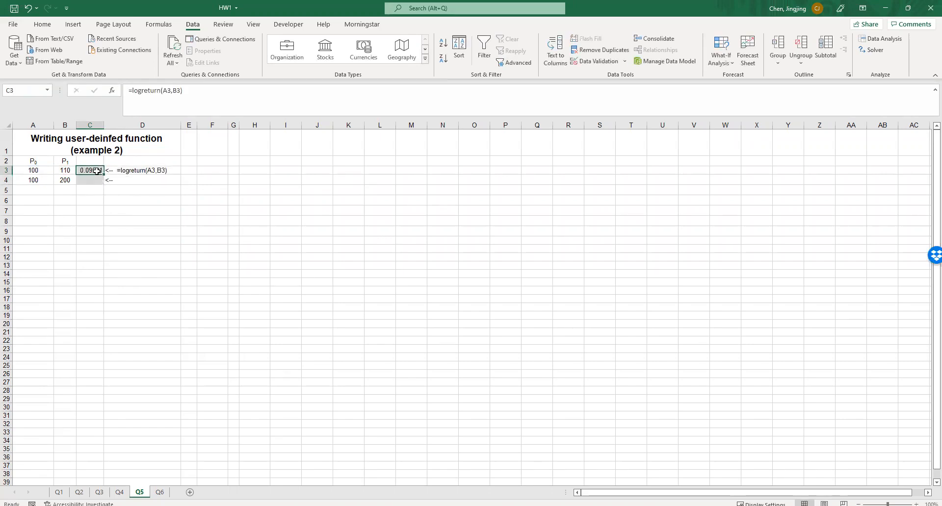
drag(104, 174, 100, 185)
click(94, 211)
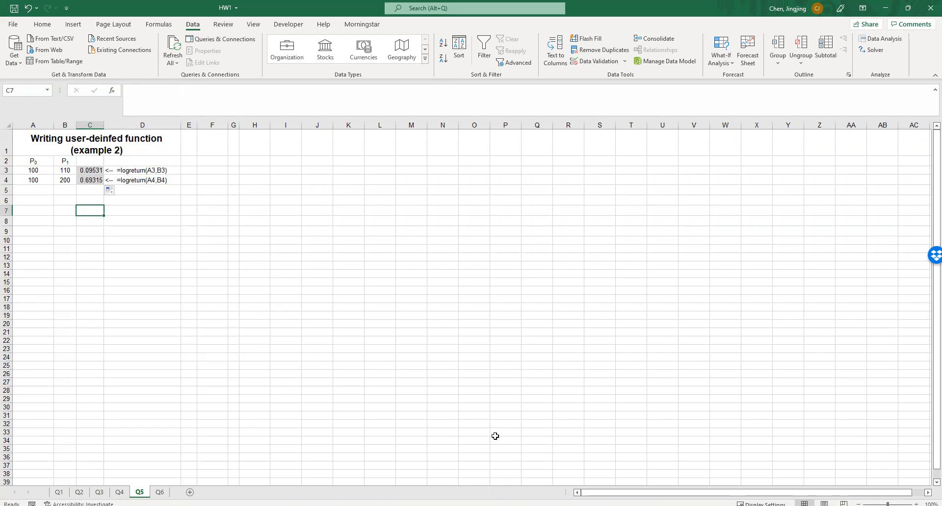
Paste a copy of the logreturn function below the original, rename it logreturn_m2, and replace its WorksheetFunction.Ln with Log
key(alt+F11)
drag(609, 147, 553, 131)
click(641, 151)
key(ctrl+v)
text(_m2)
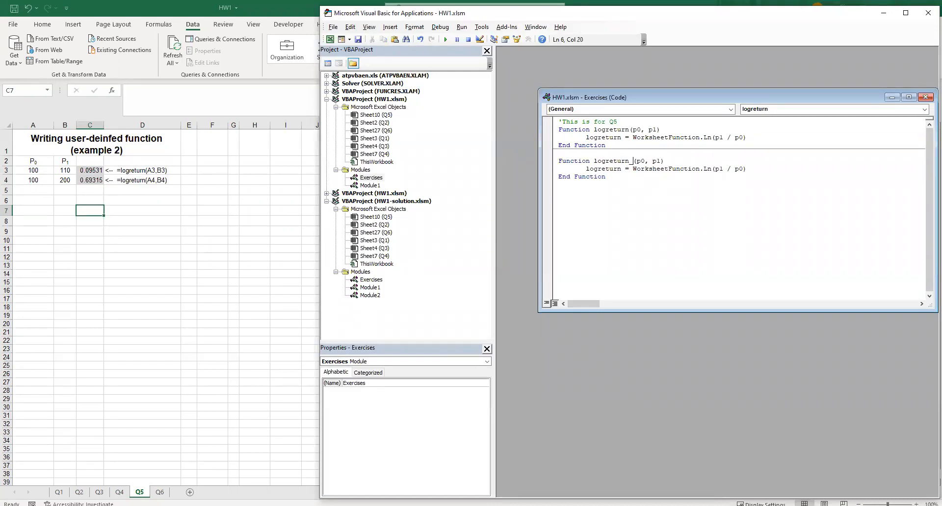
drag(712, 169, 632, 169)
text(log)
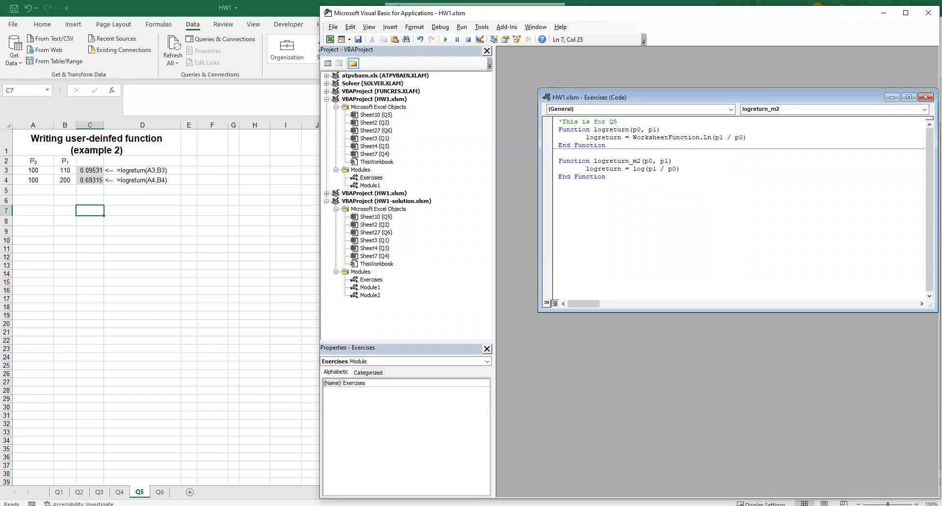
Enter the formula =logreturn_m2(A3,B3) in cell C6 of sheet Q5
click(191, 224)
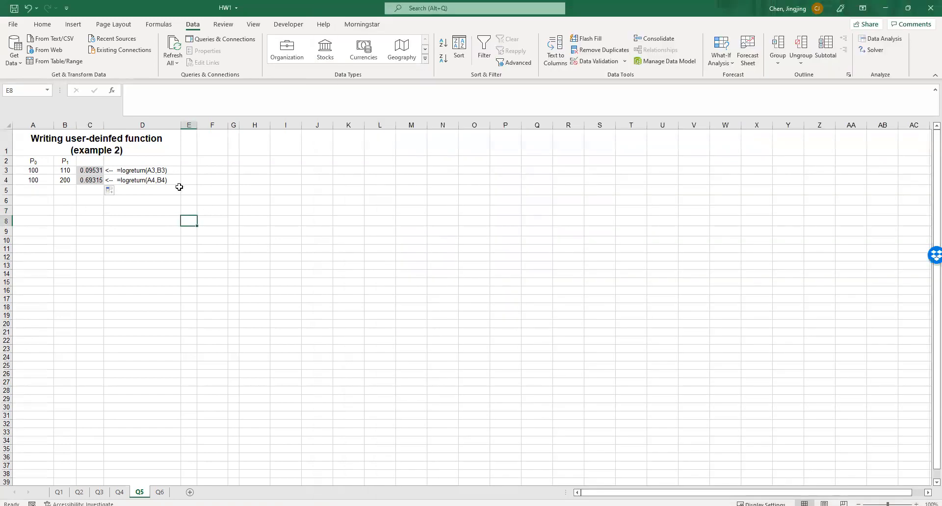
click(80, 199)
text(=log)
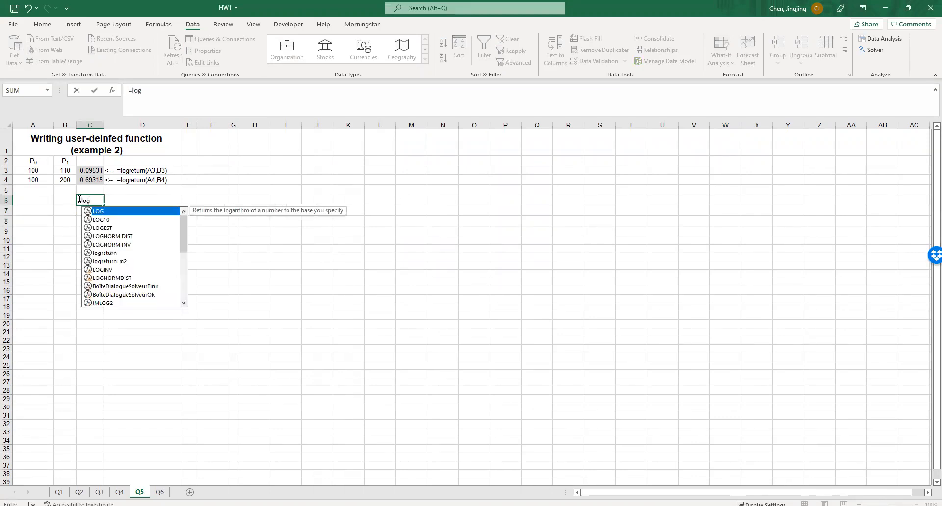
double_click(145, 261)
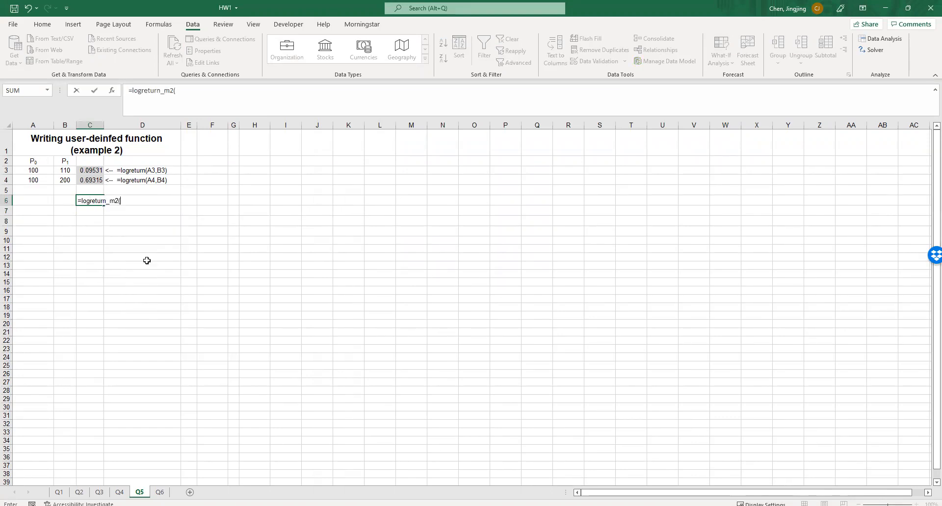
click(39, 172)
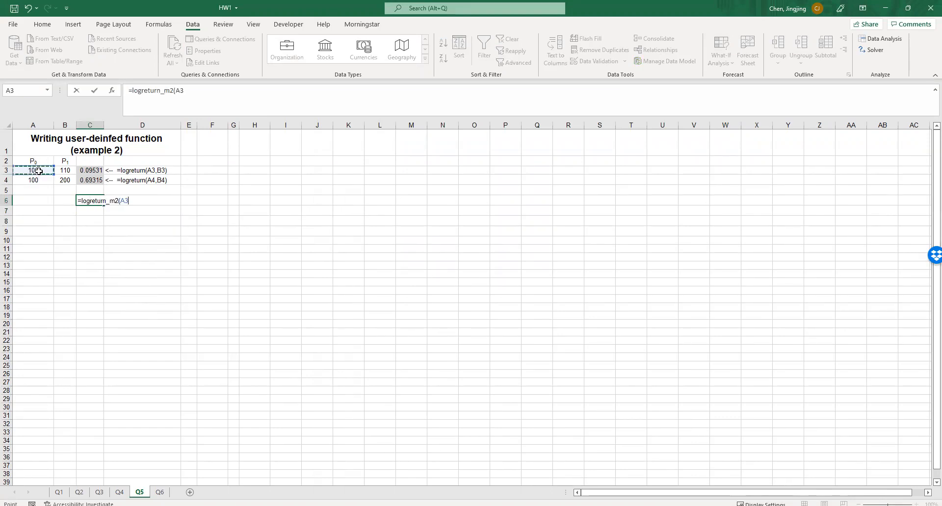
text(,)
click(65, 171)
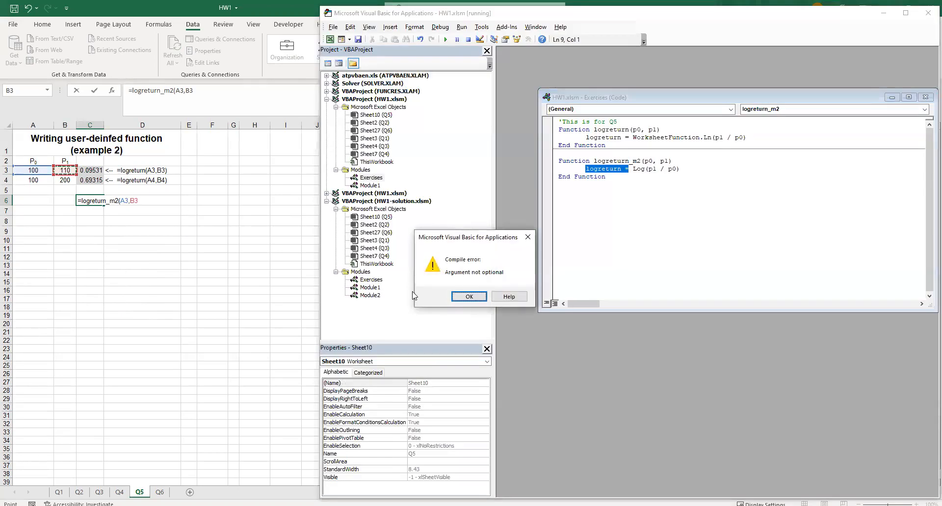
Dismiss the compile error, change the assigned name in the second function's body to logreturn_m2, and reset the halted code
click(469, 296)
click(628, 175)
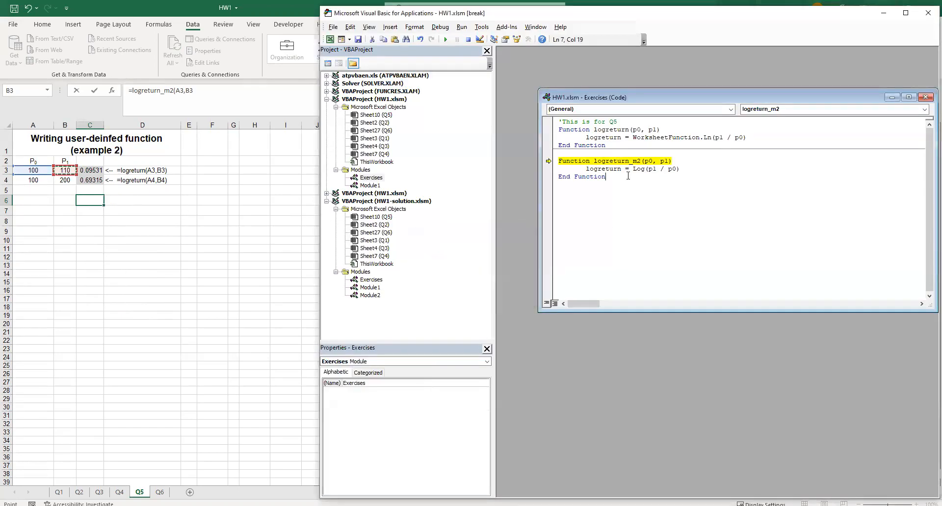
click(621, 170)
text(_m2)
click(468, 39)
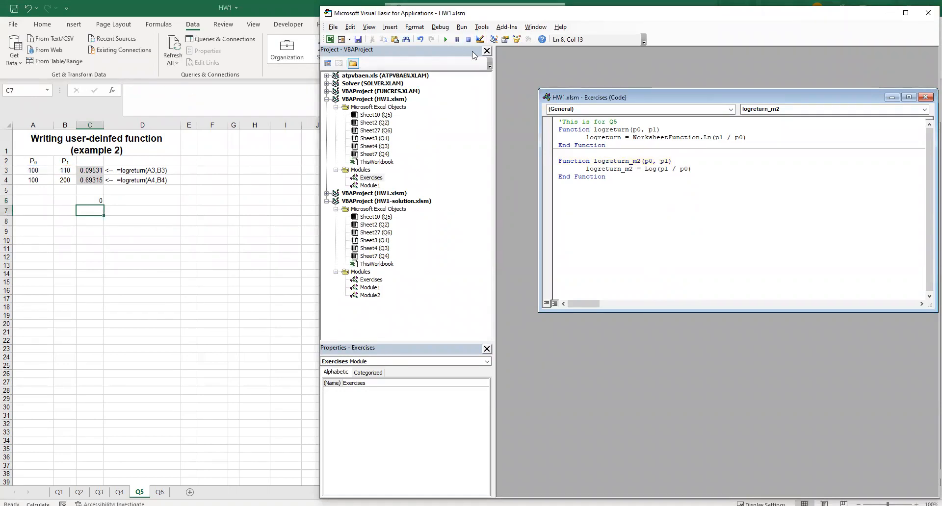
Complete the logreturn_m2 formula in C6 and fill it down to C7
click(93, 200)
text())
key(Return)
click(93, 201)
drag(105, 207, 105, 217)
click(213, 242)
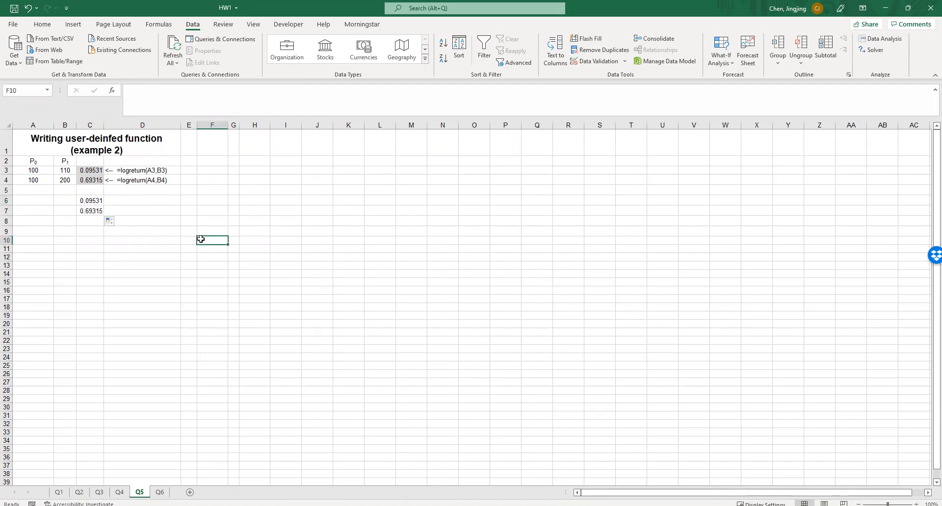
Review both return functions in the Exercises module, comparing WorksheetFunction.Ln in logreturn with Log in logreturn_m2
key(alt+F11)
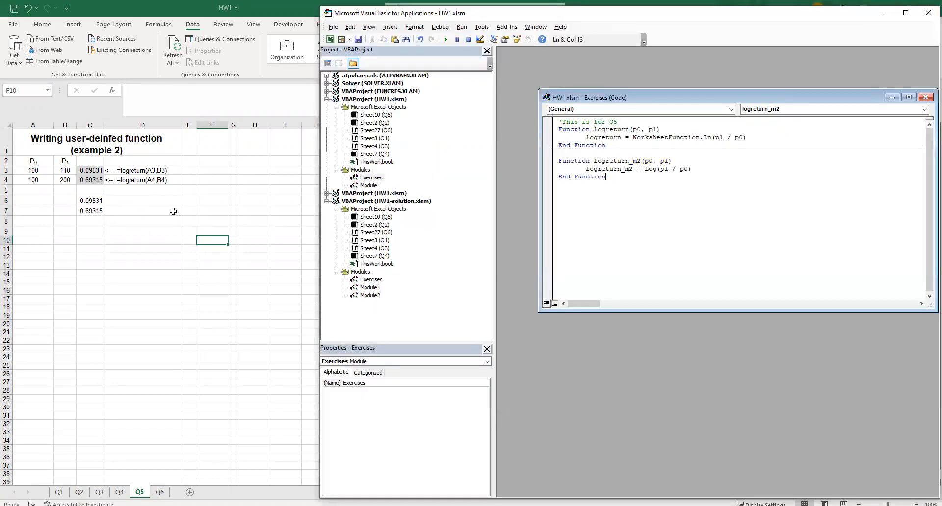
click(707, 137)
drag(707, 138, 671, 138)
click(698, 141)
drag(657, 169, 631, 170)
click(657, 184)
Switch to the HW1 workbook's Q6 sheet and read the payback period definition in question 6 of the homework PDF
click(518, 505)
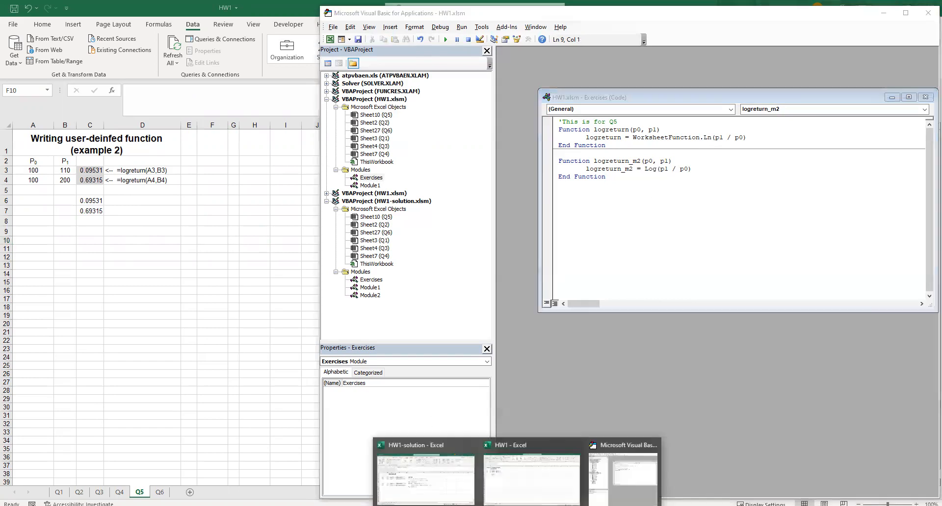
click(548, 473)
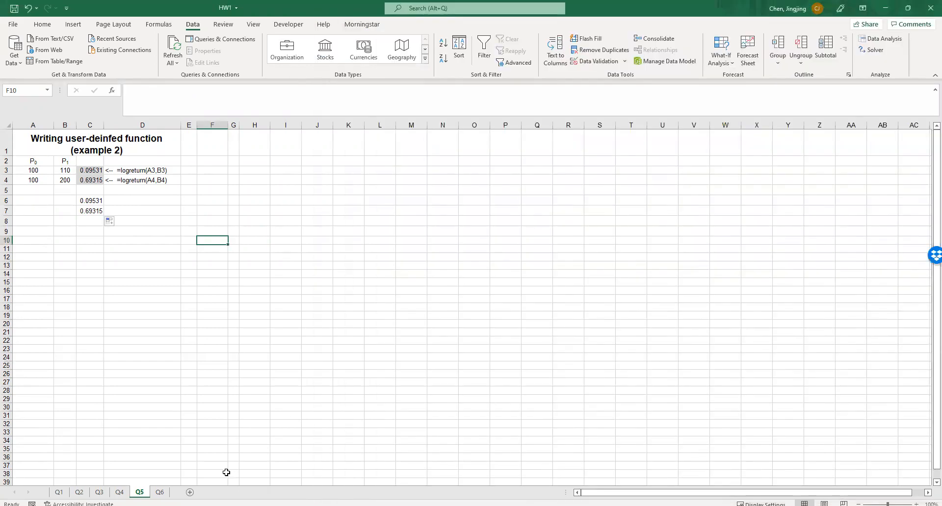
click(161, 493)
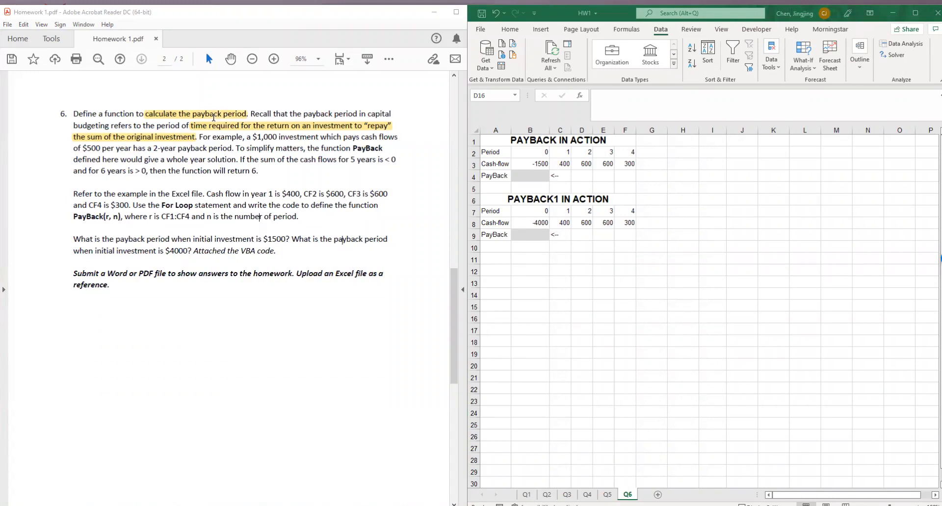
drag(154, 125, 352, 125)
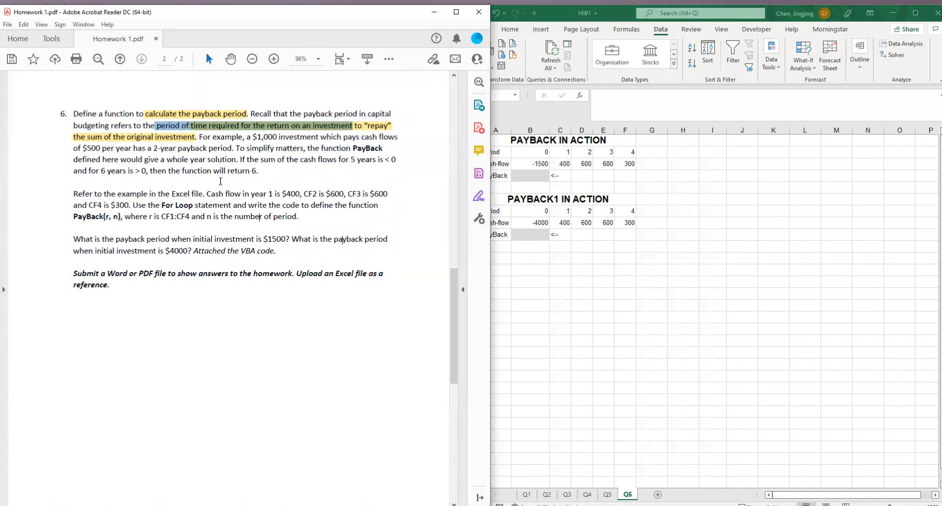
Enter =-1500 as the initial investment in cell H3 of sheet Q6
click(660, 169)
click(678, 167)
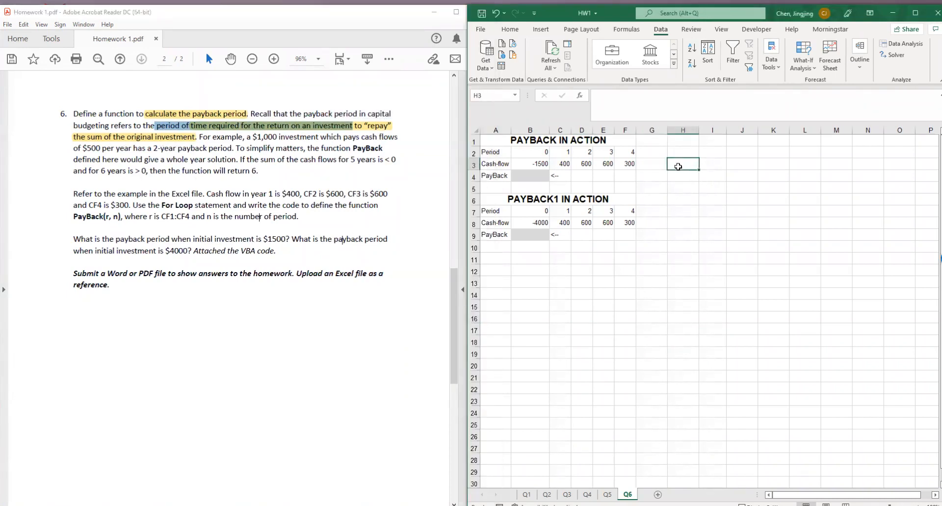
text(=)
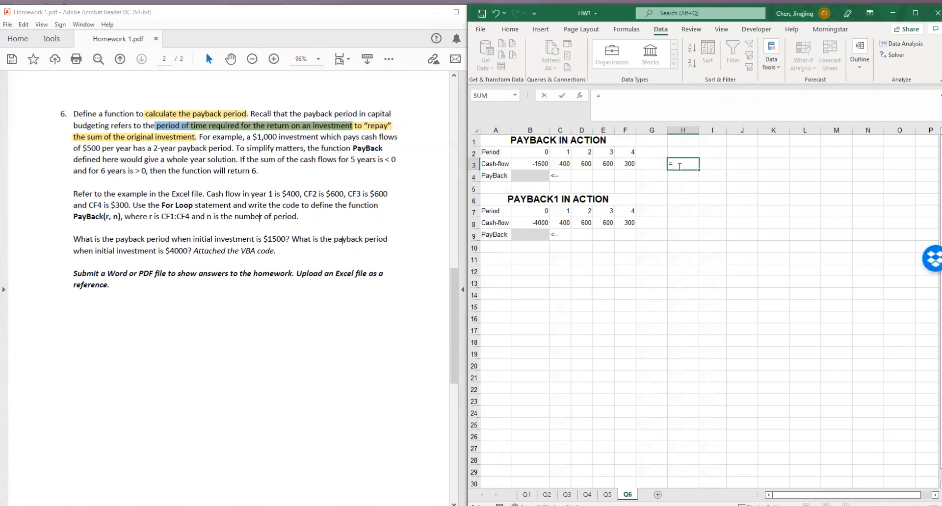
text(-1500)
key(Return)
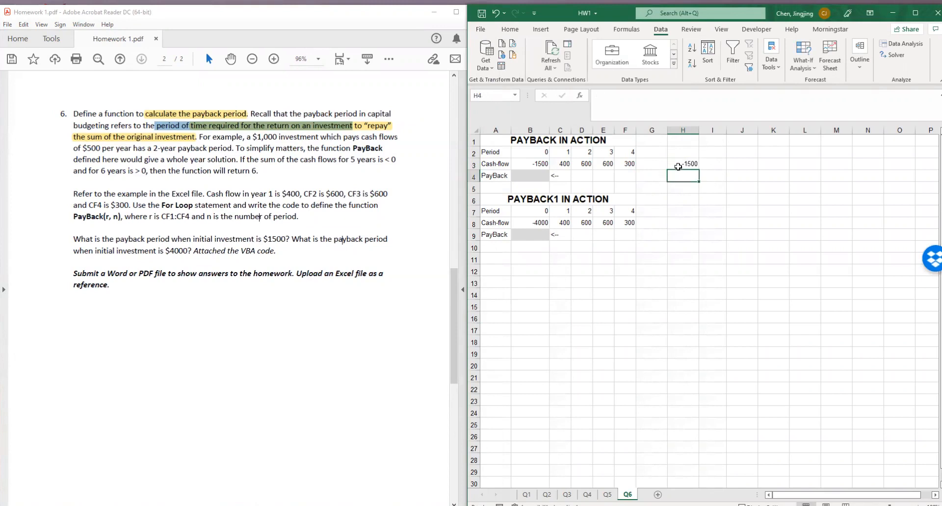
Add the year 1 cash flow to cell H3 by extending its formula to =-1500+C3
click(681, 163)
double_click(688, 162)
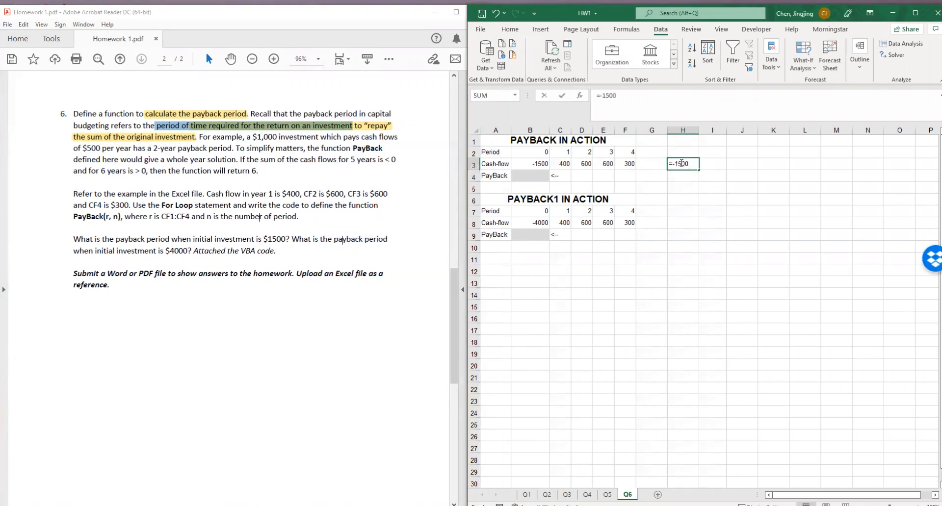
text(+)
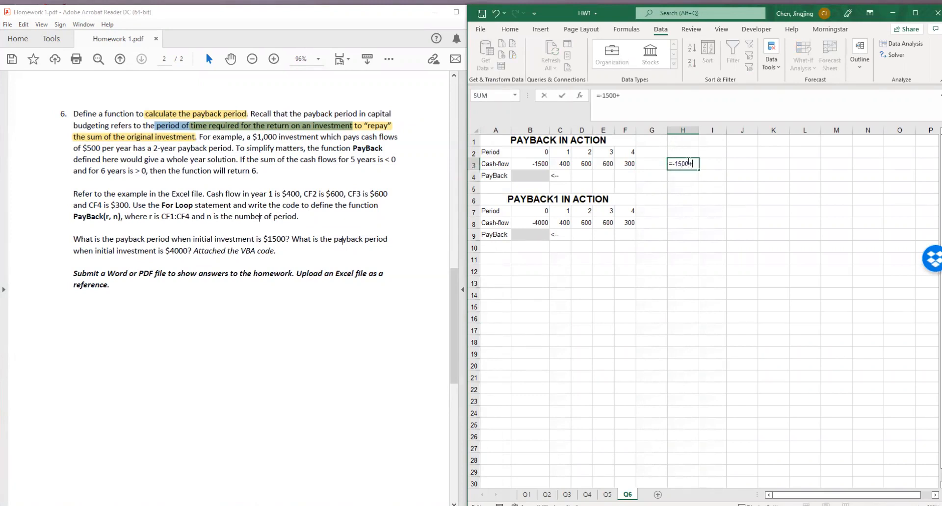
click(565, 164)
key(Return)
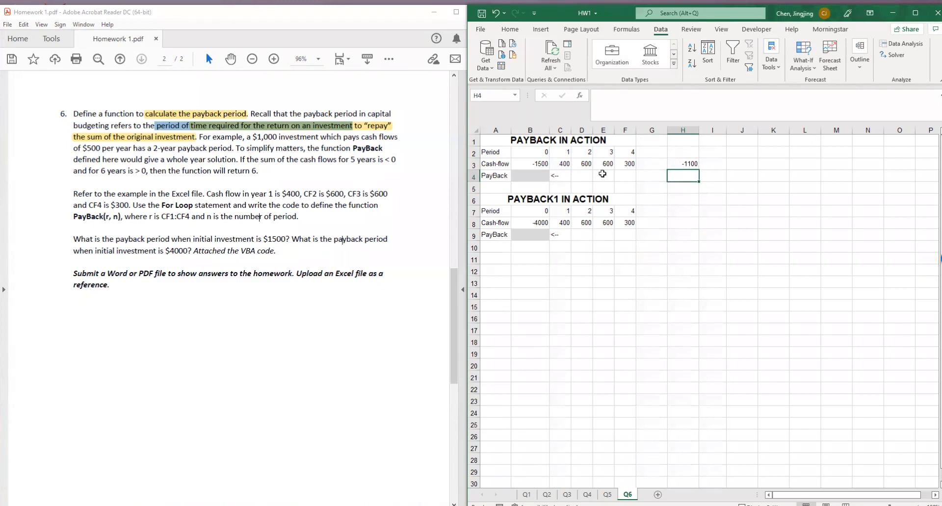
Add the year 2 cash flow to cell H3 by extending its formula to =-1500+C3+D3
click(685, 165)
click(692, 191)
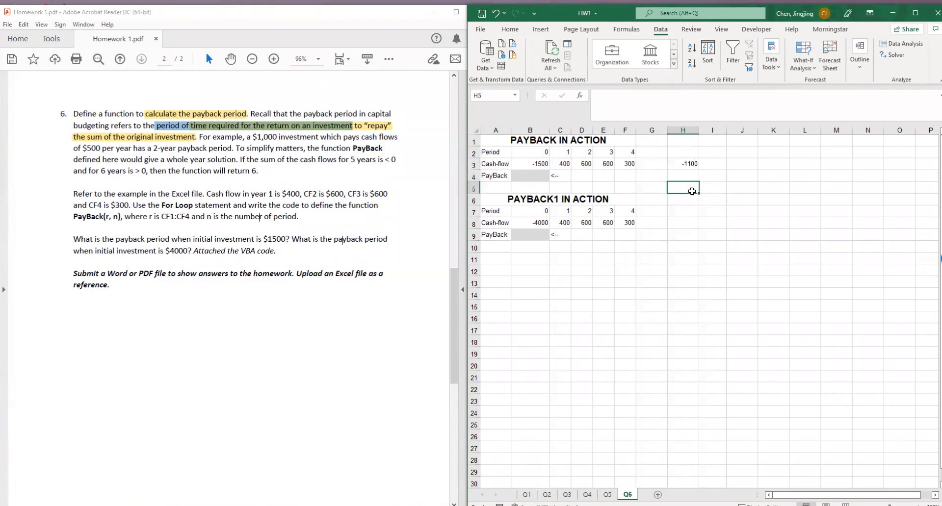
click(684, 164)
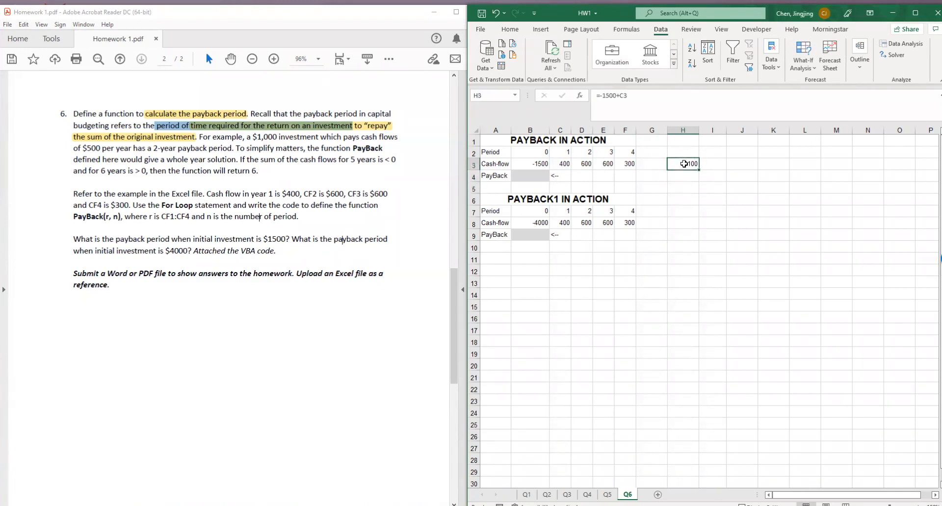
click(652, 98)
text(+)
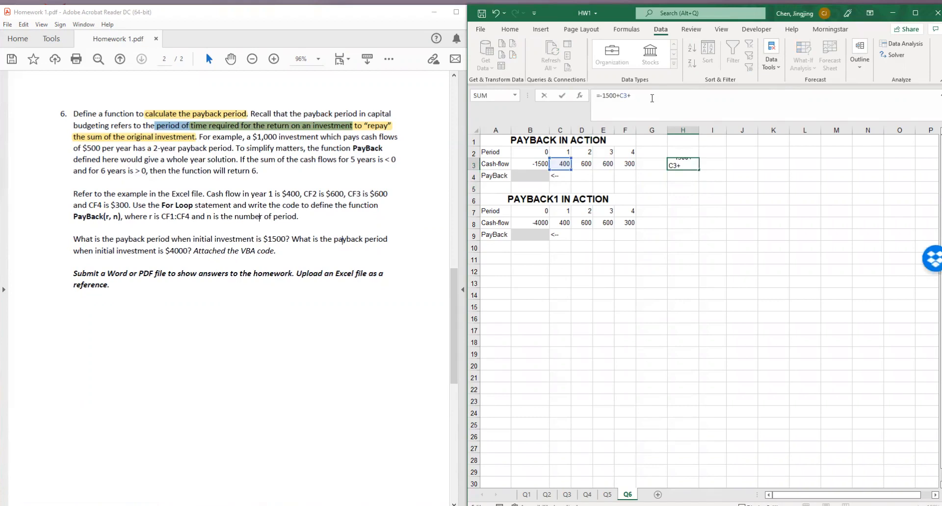
click(586, 164)
key(Return)
click(688, 164)
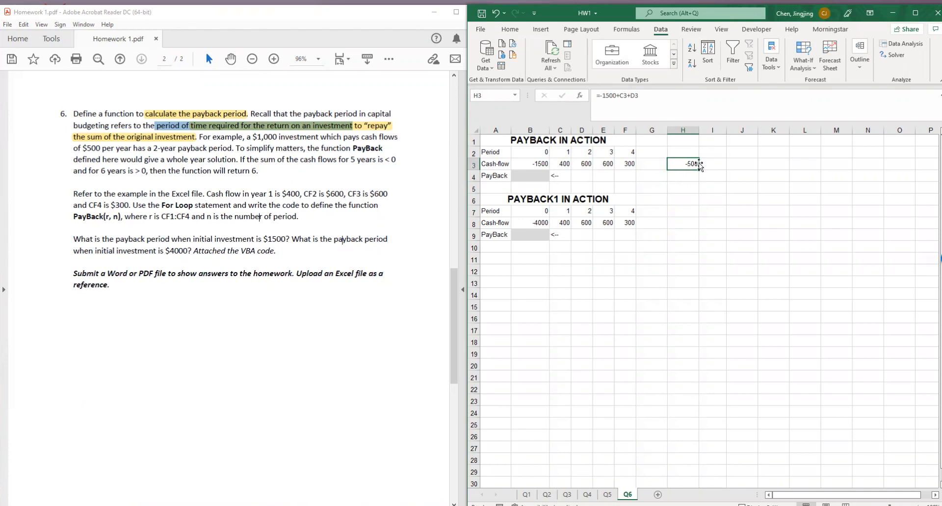
Add the year 3 cash flow to cell H3 by extending its formula to =-1500+C3+D3+E3
key(F2)
text(+)
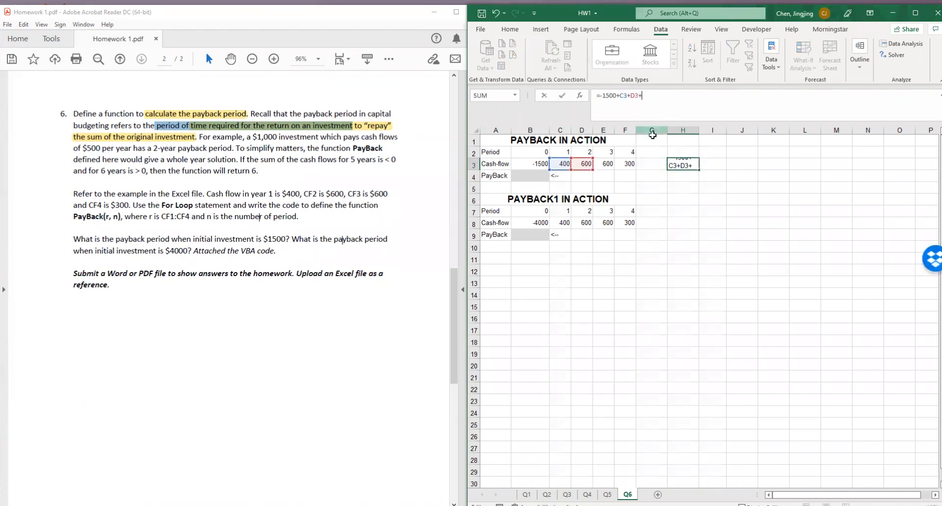
click(609, 165)
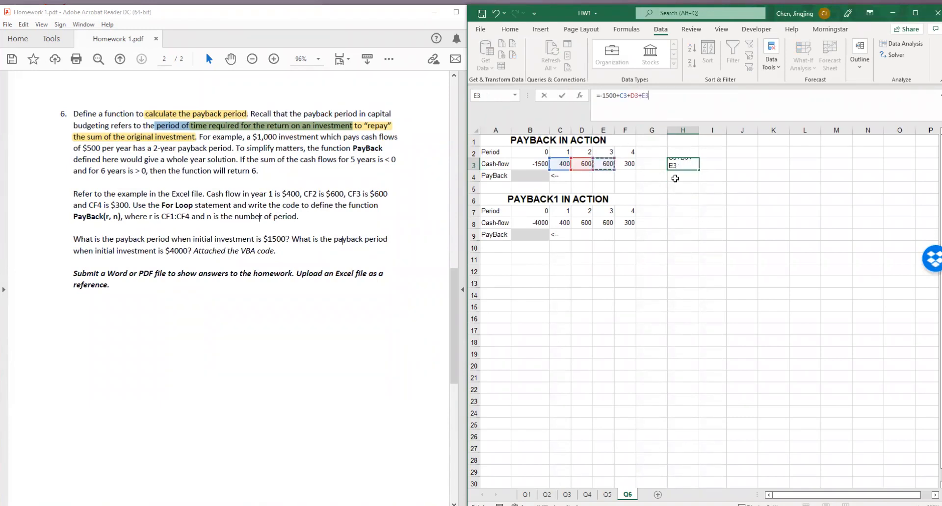
key(Return)
click(686, 166)
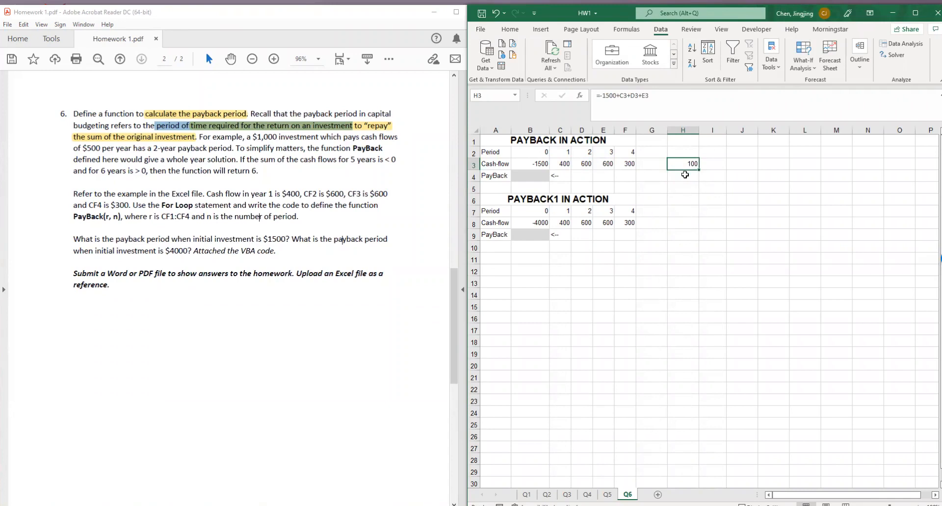
click(609, 153)
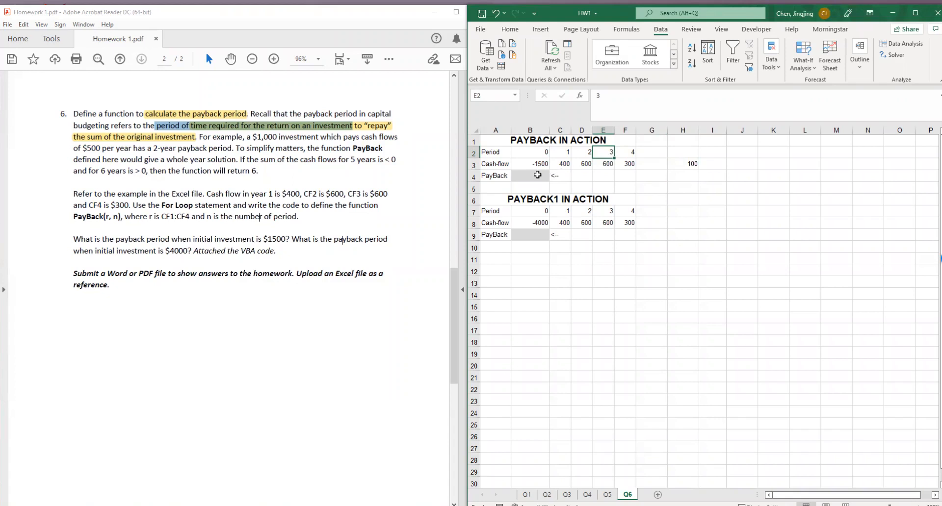
Enter =B8 in cell H8 to start the cumulative cash flow for the $4000 investment
click(687, 225)
text(=)
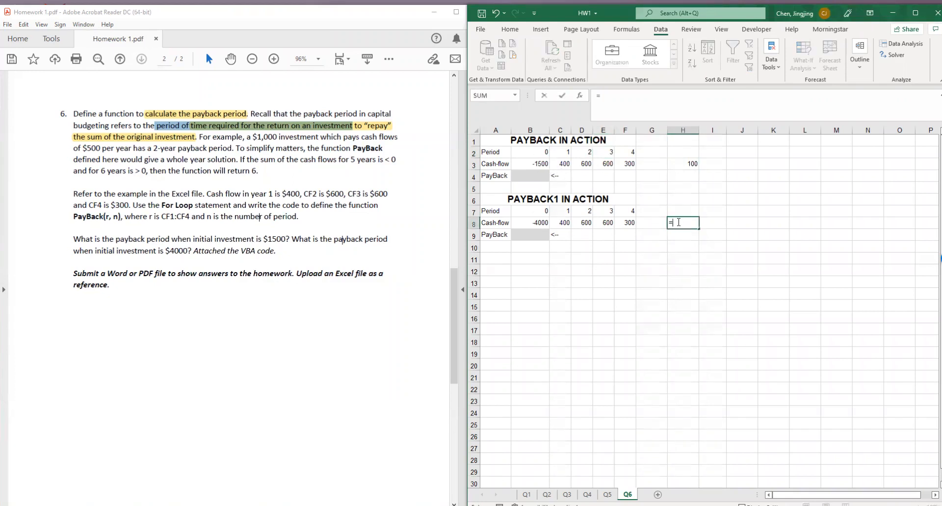
click(537, 223)
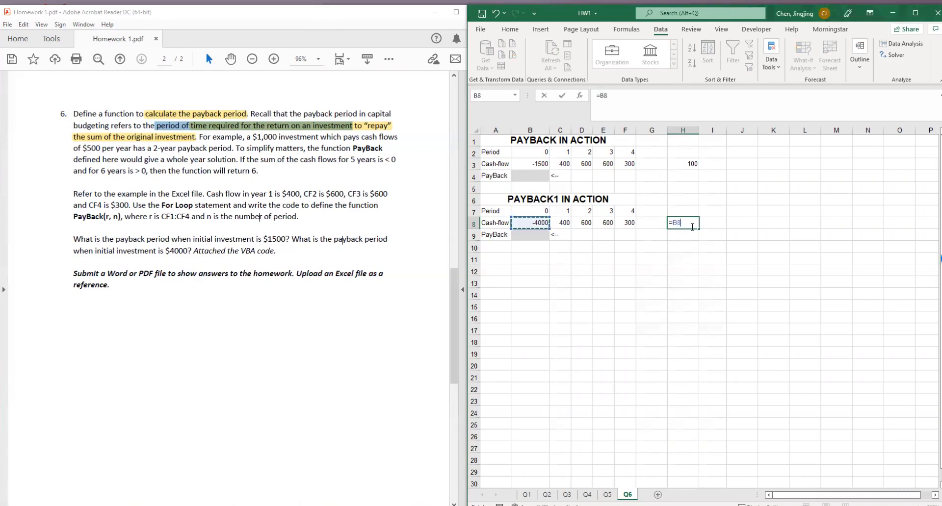
key(Return)
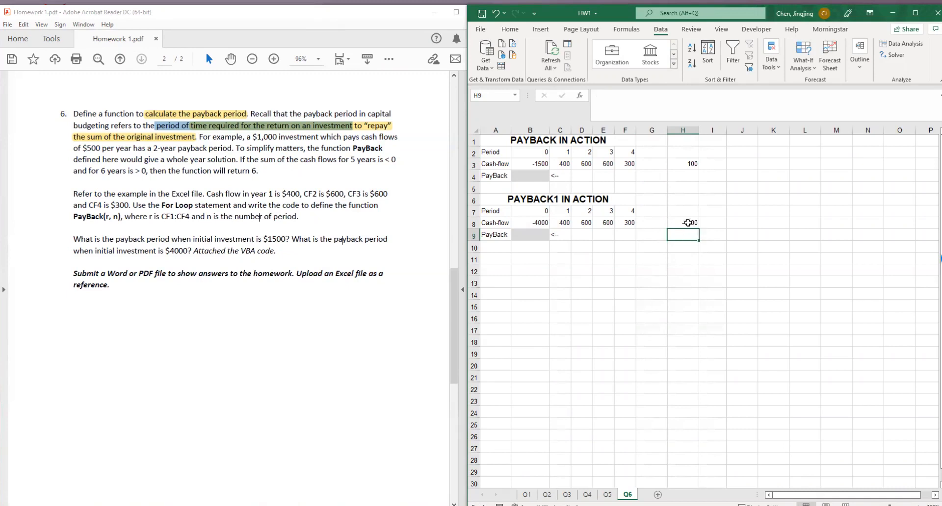
Add the year 1 cash flow to cell H8 by extending its formula to =B8+C8
click(691, 226)
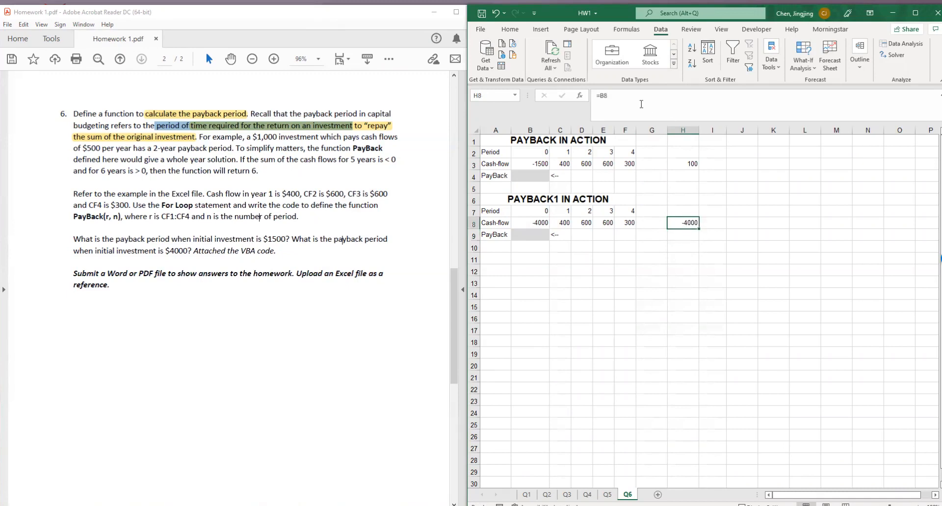
click(641, 104)
text(+)
click(567, 221)
key(Return)
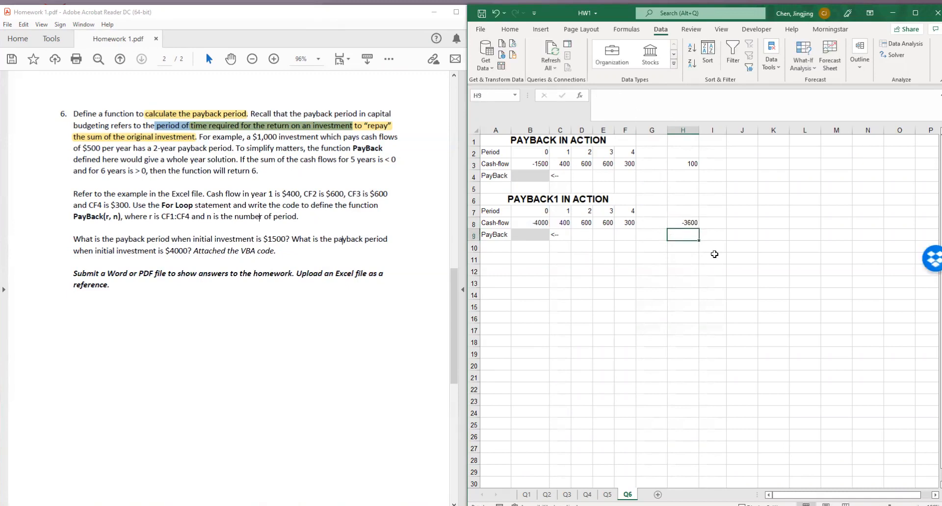
Add the year 2 cash flow to cell H8 by extending its formula to =B8+C8+D8
click(689, 224)
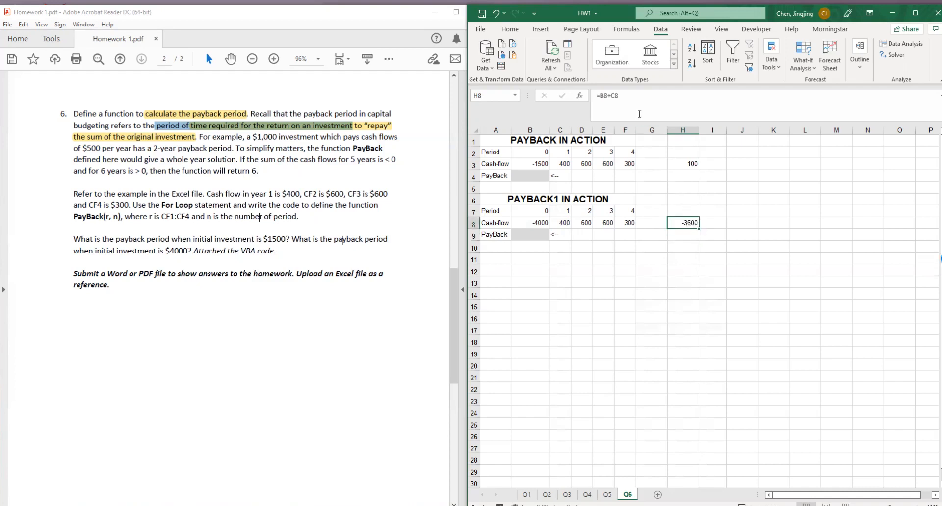
double_click(692, 223)
text(+)
click(587, 224)
key(Return)
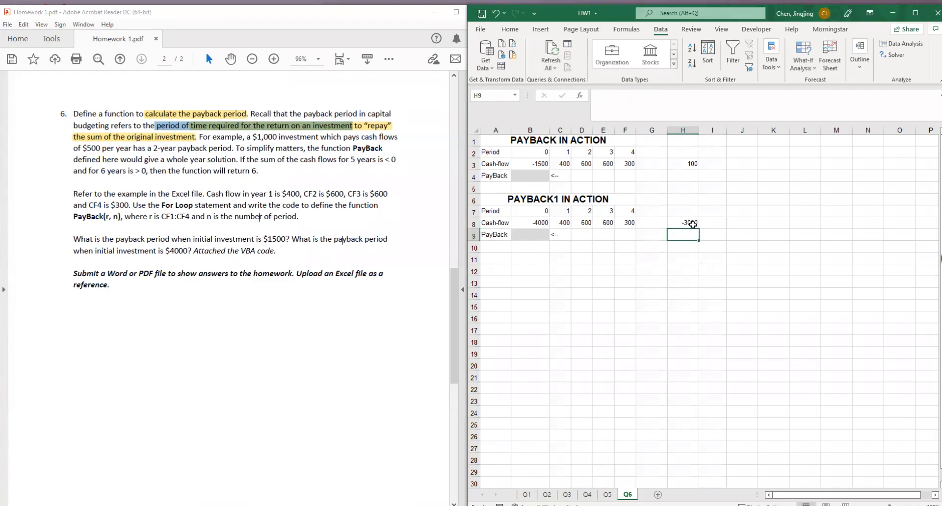
Add the year 3 cash flow to cell H8 by extending its formula to =B8+C8+D8+E8
click(690, 224)
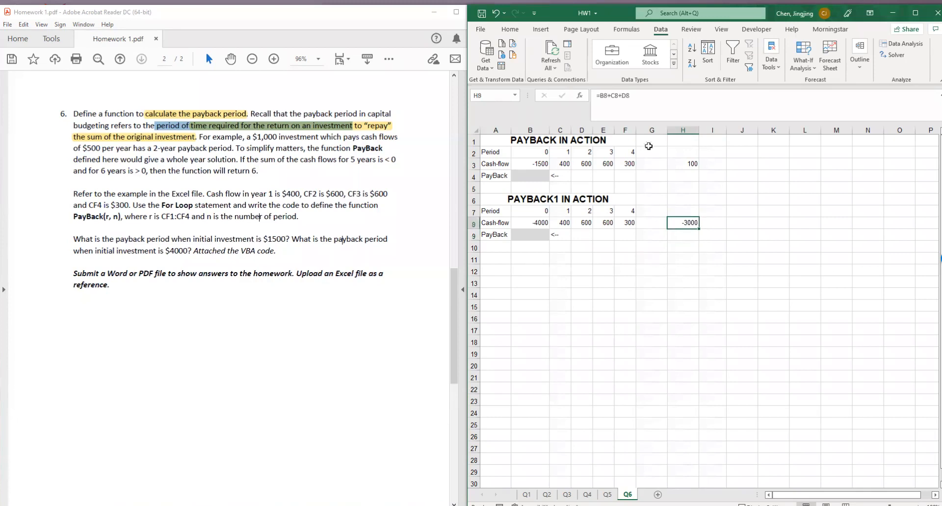
click(646, 102)
text(+)
click(601, 219)
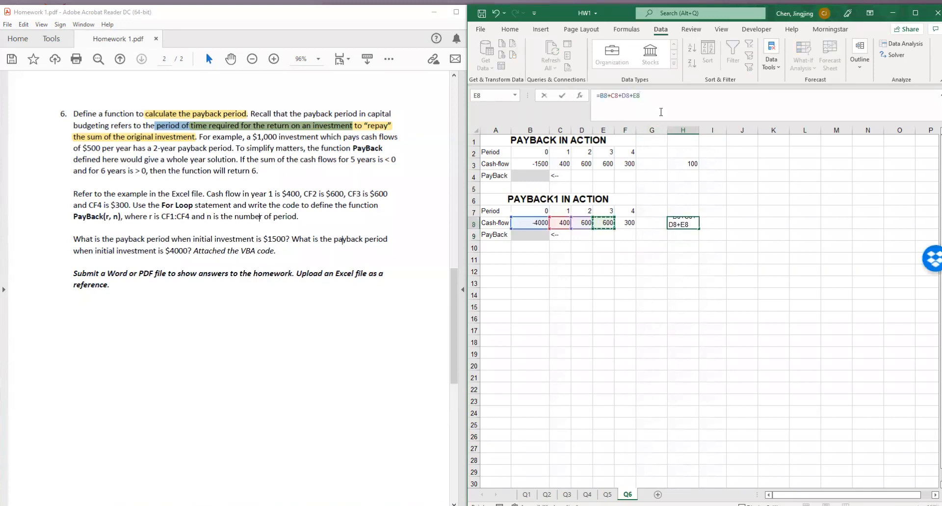
key(Return)
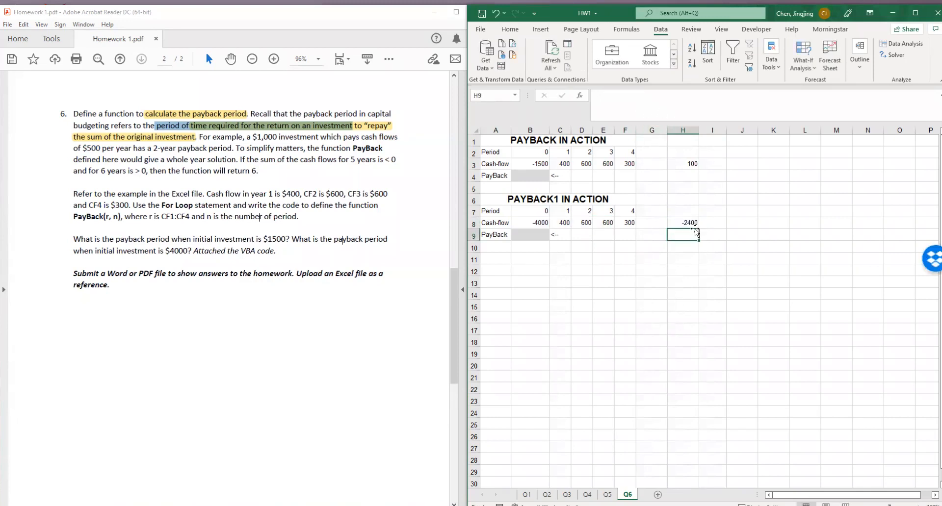
Add the year 4 cash flow to cell H8 by extending its formula to =B8+C8+D8+E8+F8
click(690, 223)
click(662, 103)
text(+)
click(629, 223)
key(Return)
click(712, 255)
click(692, 224)
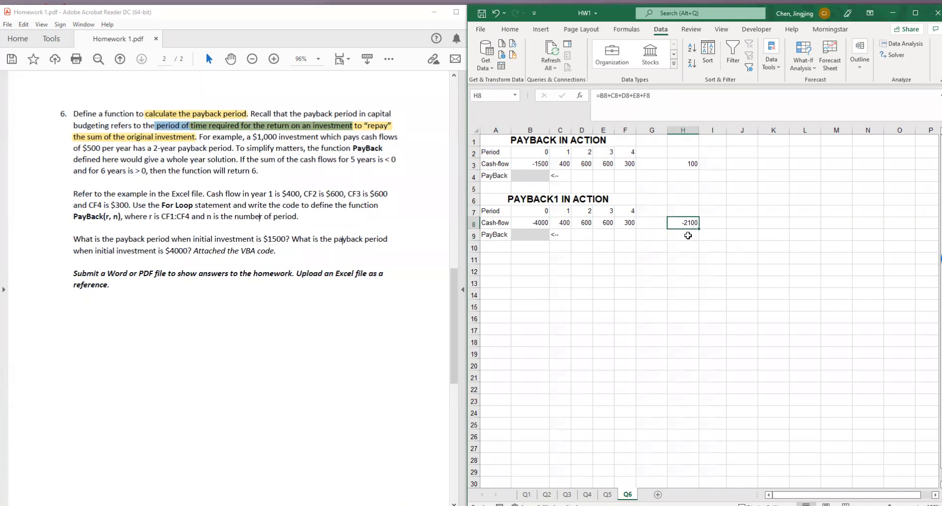
click(687, 235)
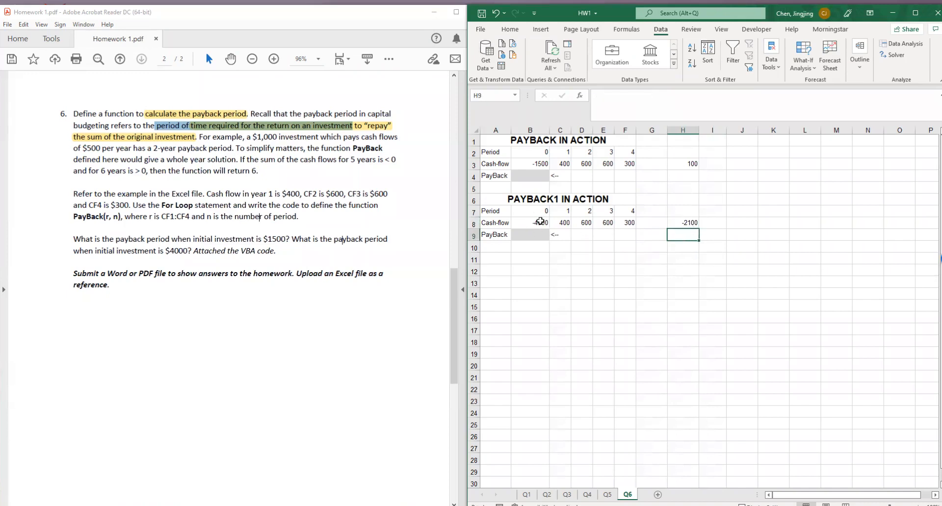
Note the payback results beside the sums: "no payback" in cell I8 and "payback=3" in cell I3
click(709, 223)
text(no payback)
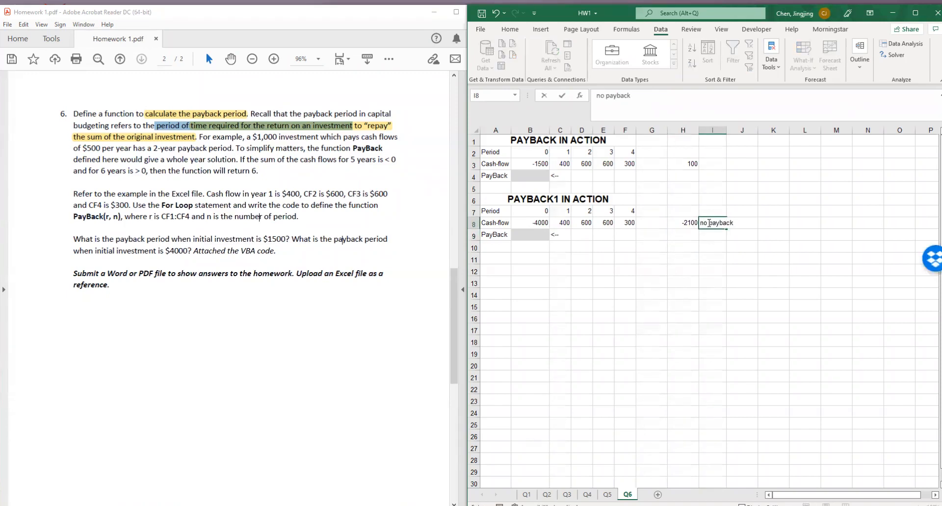
key(Return)
click(705, 163)
text(payback)
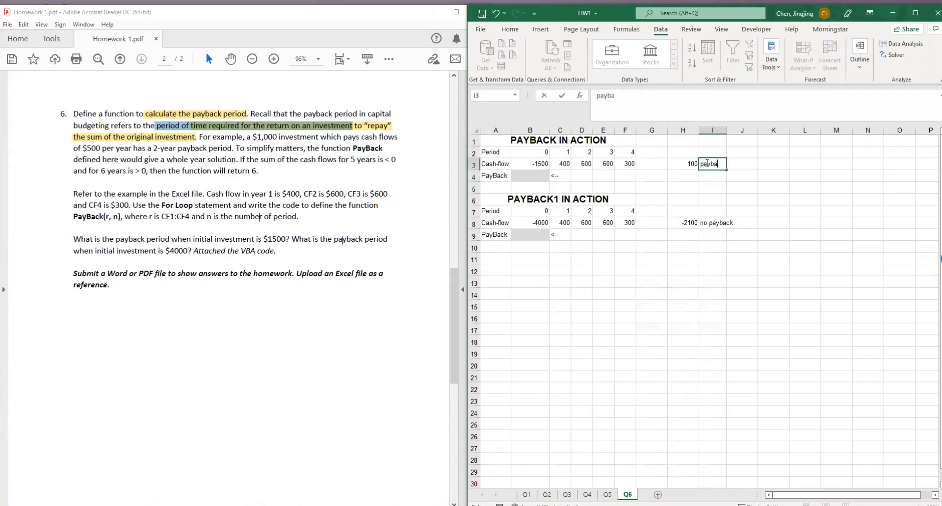
text(=3)
key(Return)
click(725, 196)
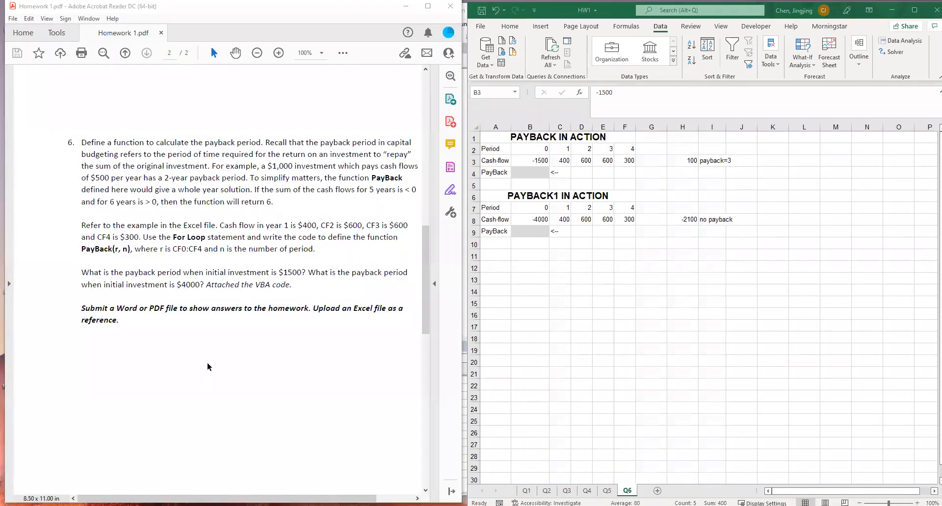
Read question 6's For Loop requirement and PayBack(r, n) definition, and match argument r to cash flows B3:F3
drag(173, 237, 244, 237)
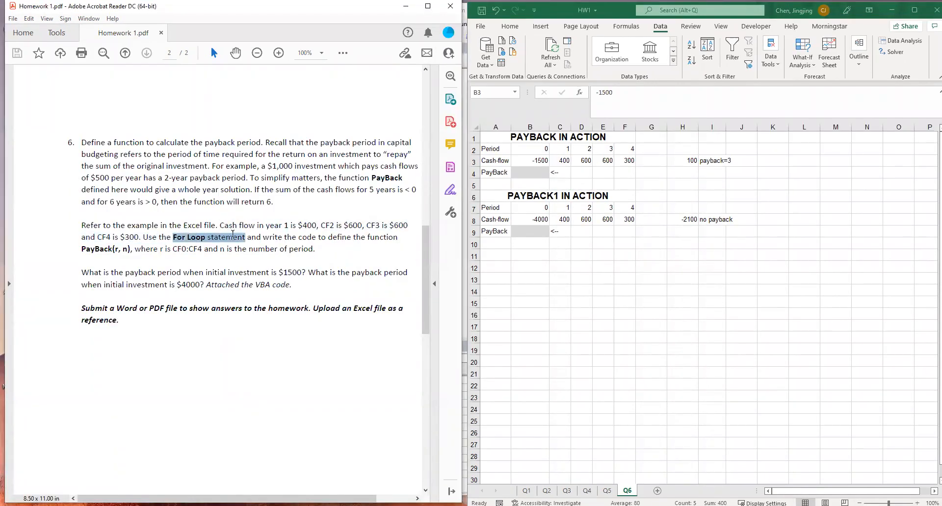
click(351, 237)
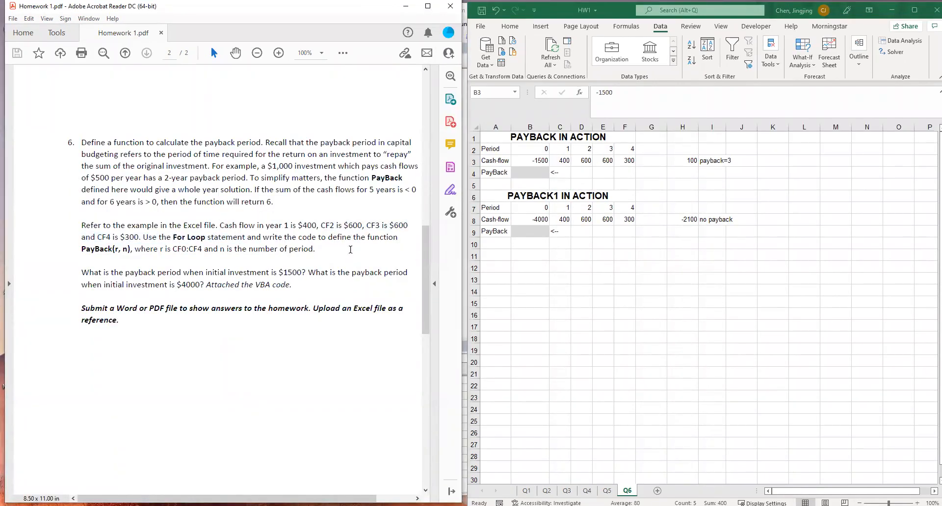
drag(82, 249, 201, 251)
click(117, 250)
click(199, 250)
click(535, 163)
drag(536, 163, 629, 160)
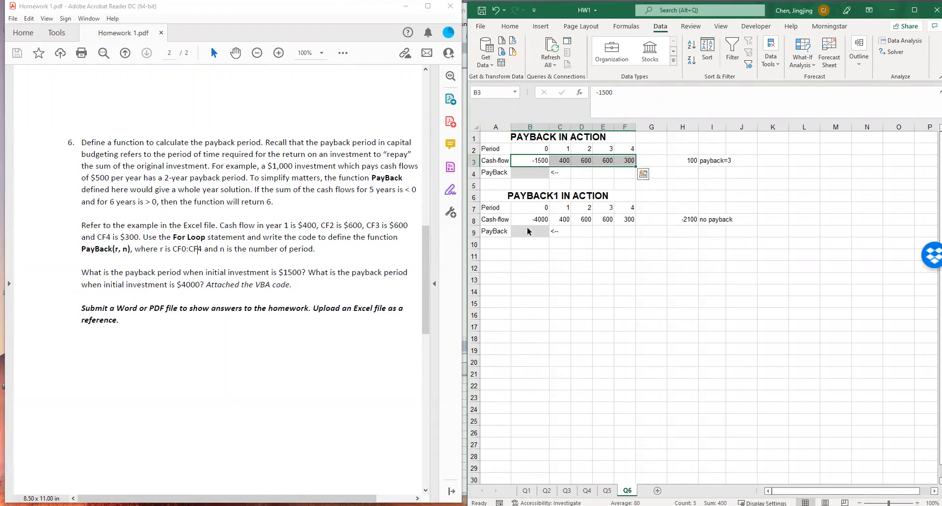
Read the definition of argument n in question 6 and compare it with the period cells in row 2 of sheet Q6
drag(220, 250, 313, 249)
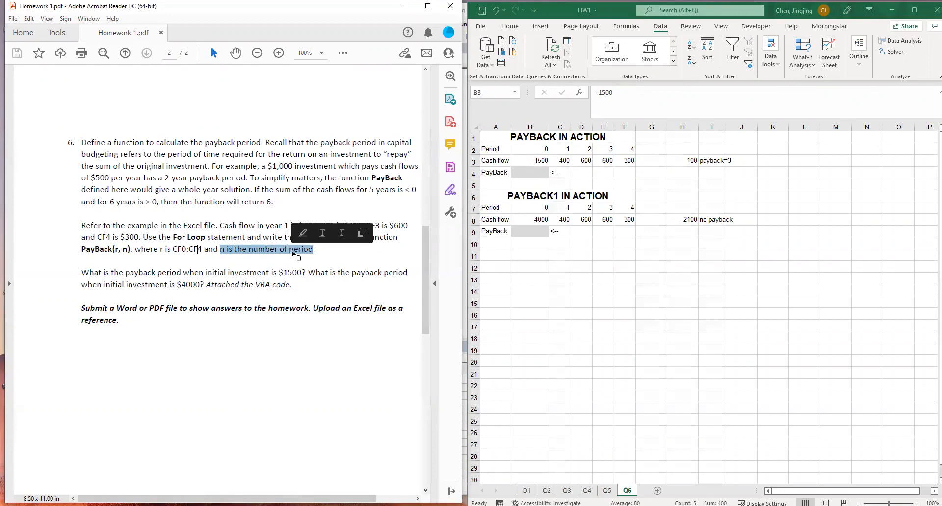
click(594, 195)
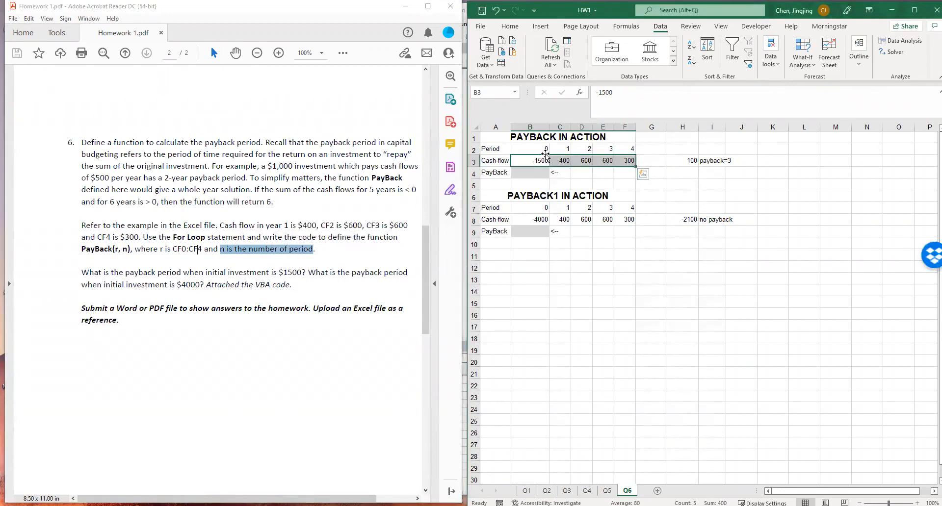
click(541, 150)
click(564, 146)
click(590, 146)
click(620, 151)
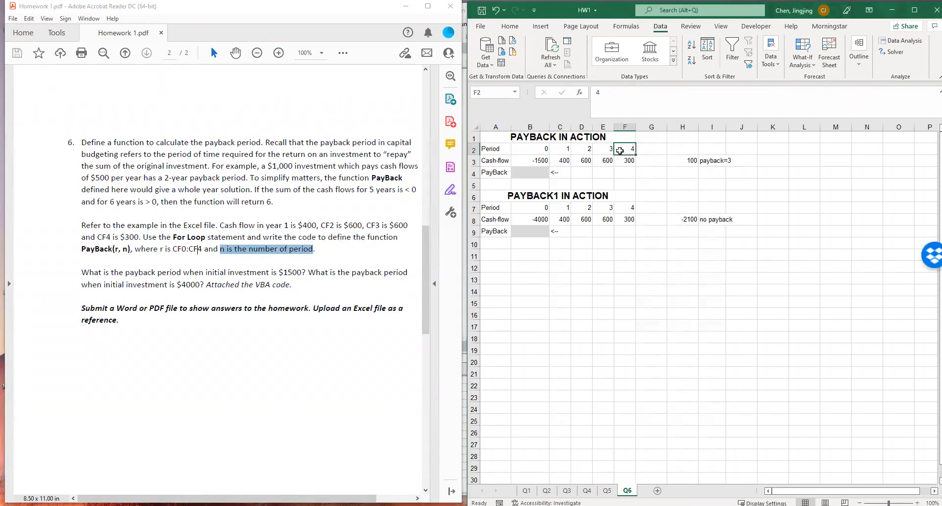
drag(540, 149, 535, 160)
click(536, 160)
click(302, 245)
click(538, 244)
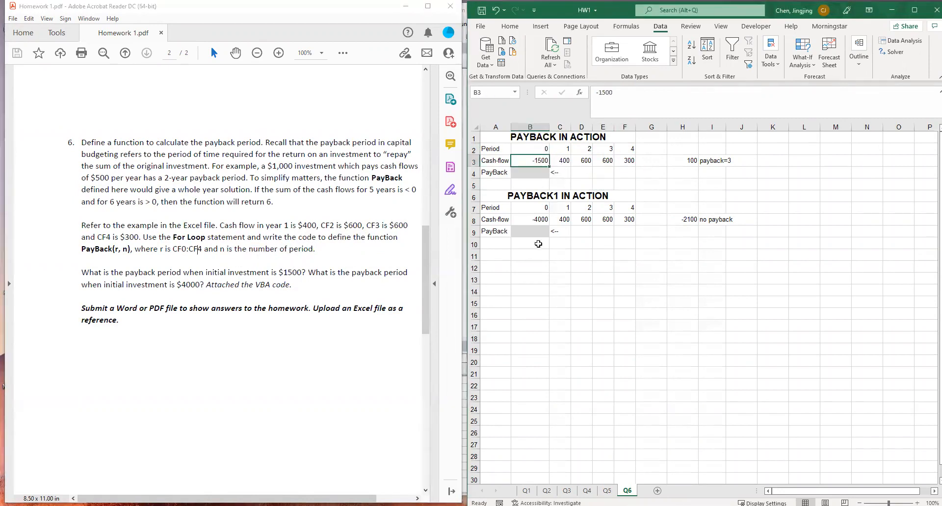
click(582, 282)
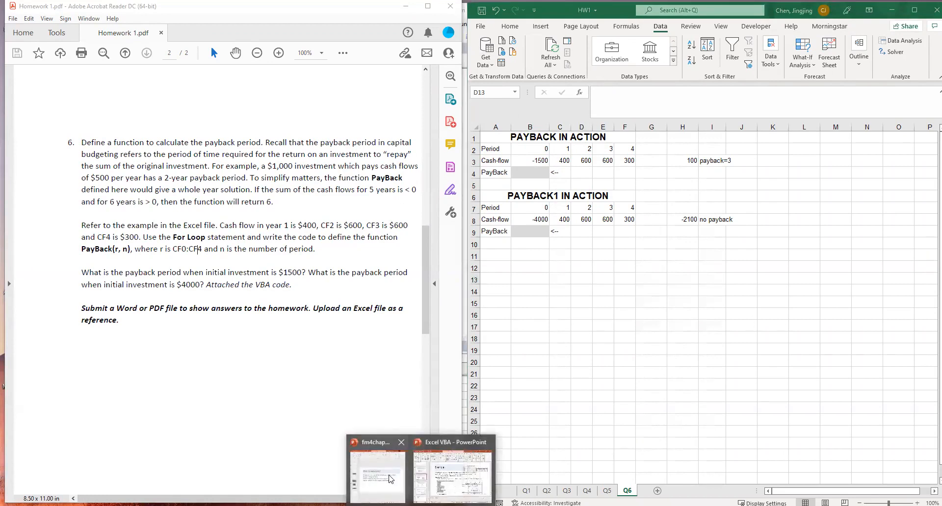
Switch to the Excel VBA PowerPoint presentation and review the SumRange1 example on slide 30
click(462, 482)
click(504, 281)
click(501, 227)
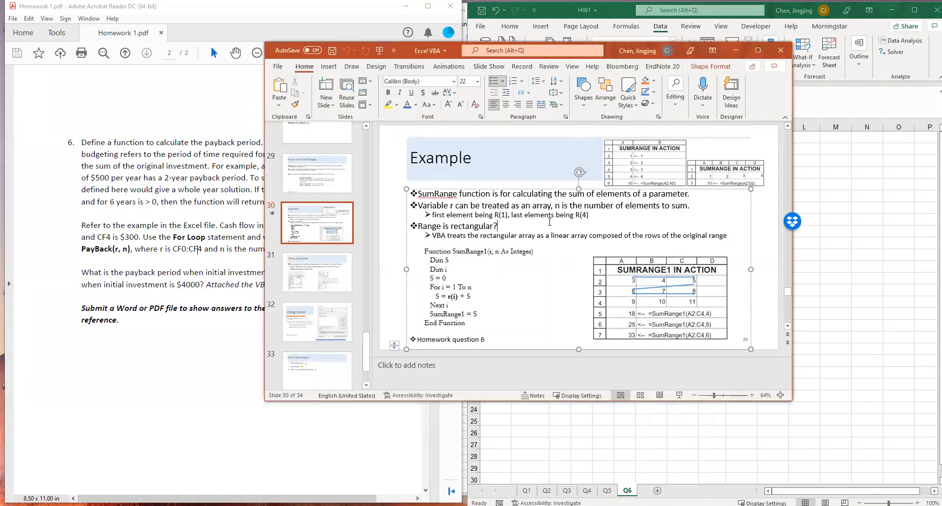